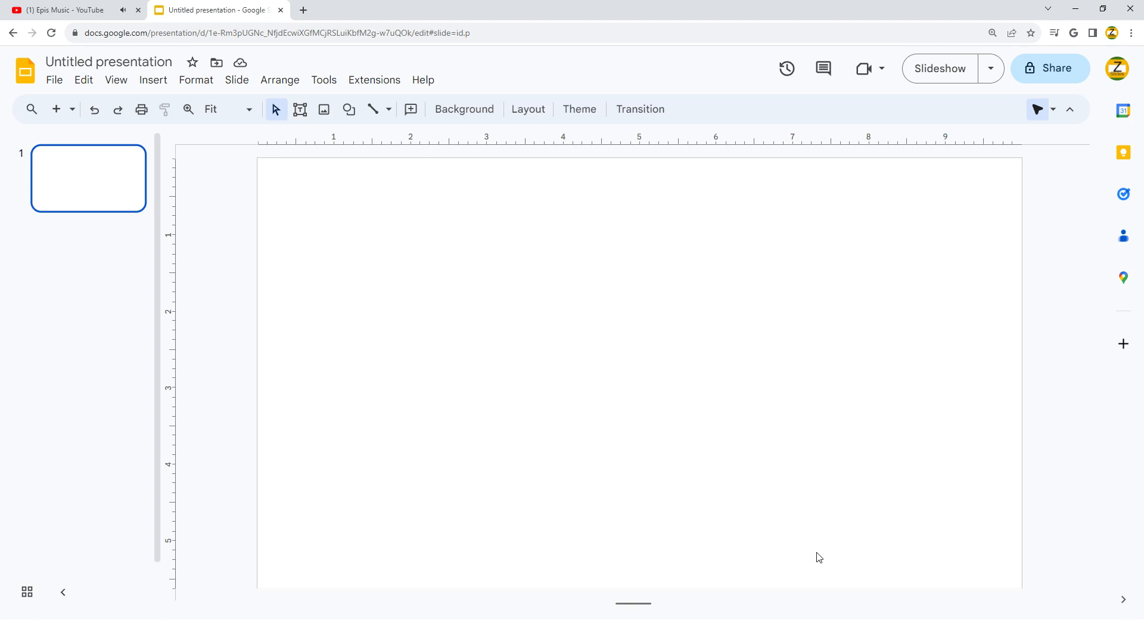
Search Google Images for "haunted house" in a new browser tab and open the Psychology Today picture.
key("ctrl+t")
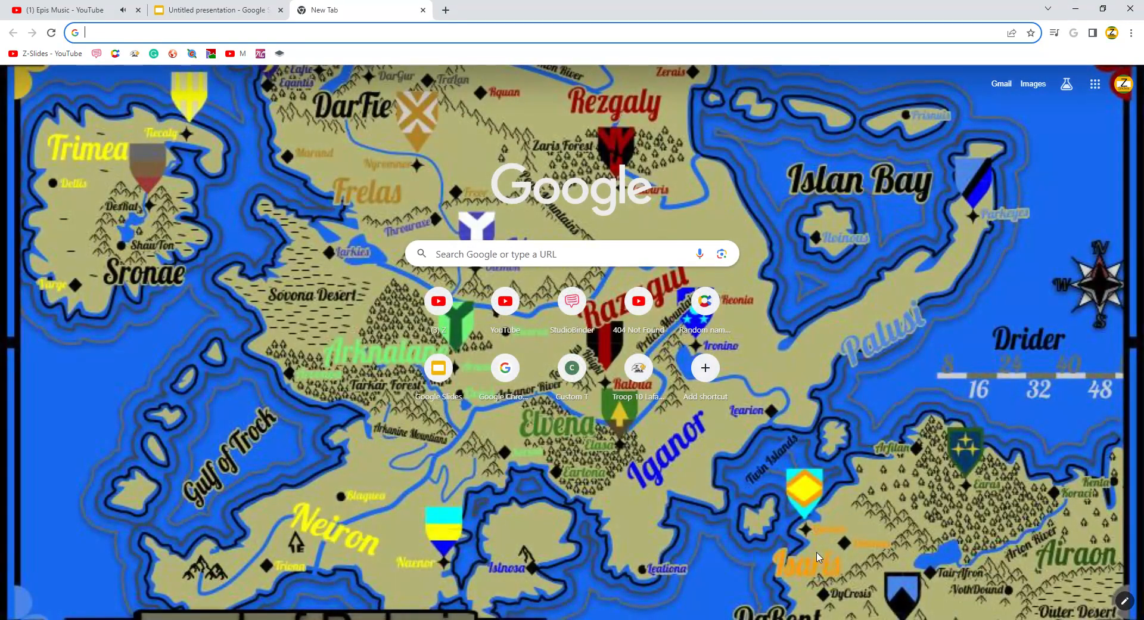
type("haunt")
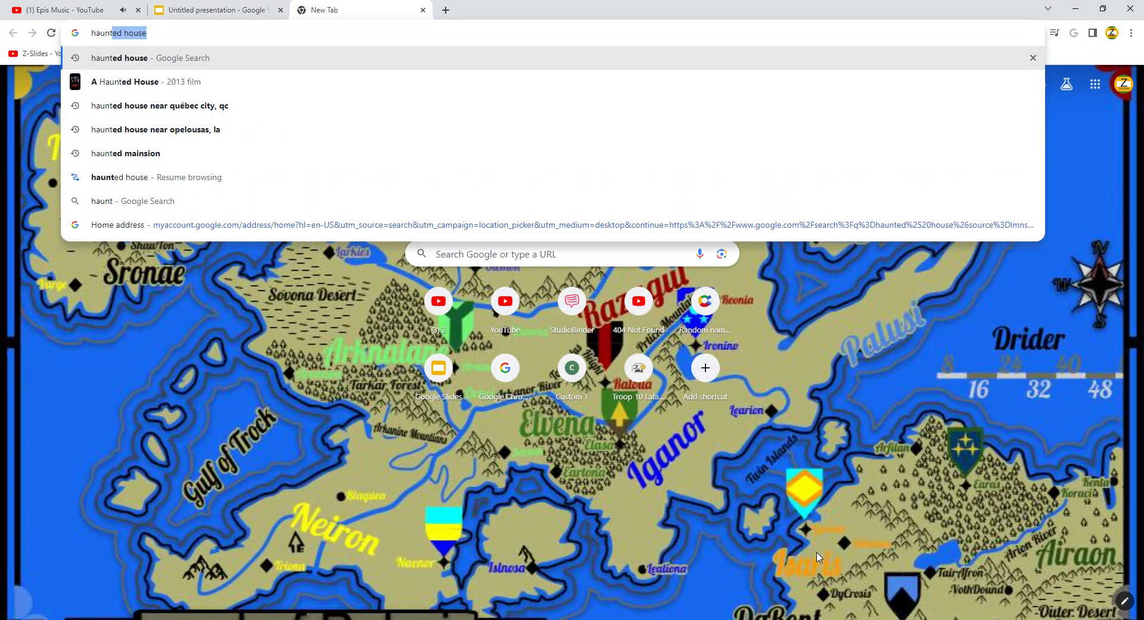
key("Return")
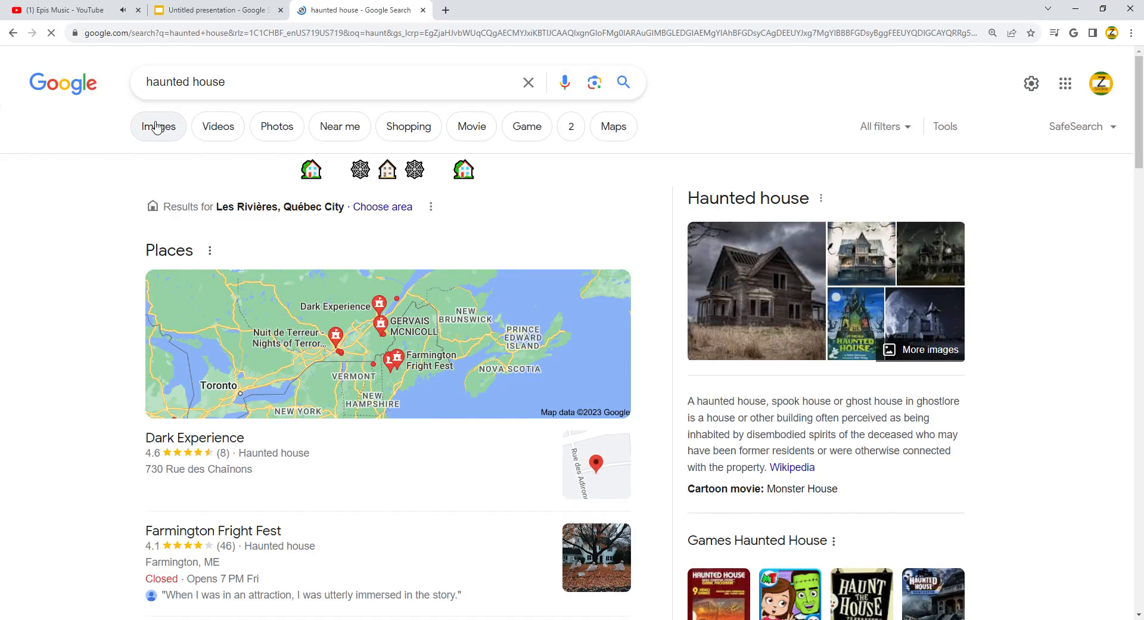
left_click(157, 127)
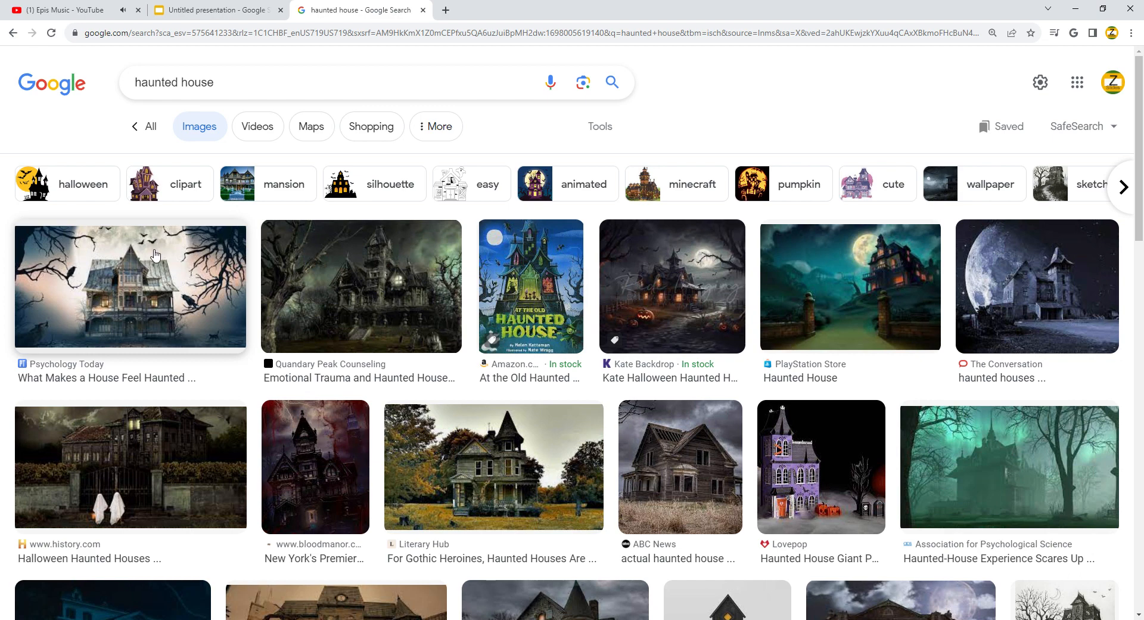
left_click(155, 255)
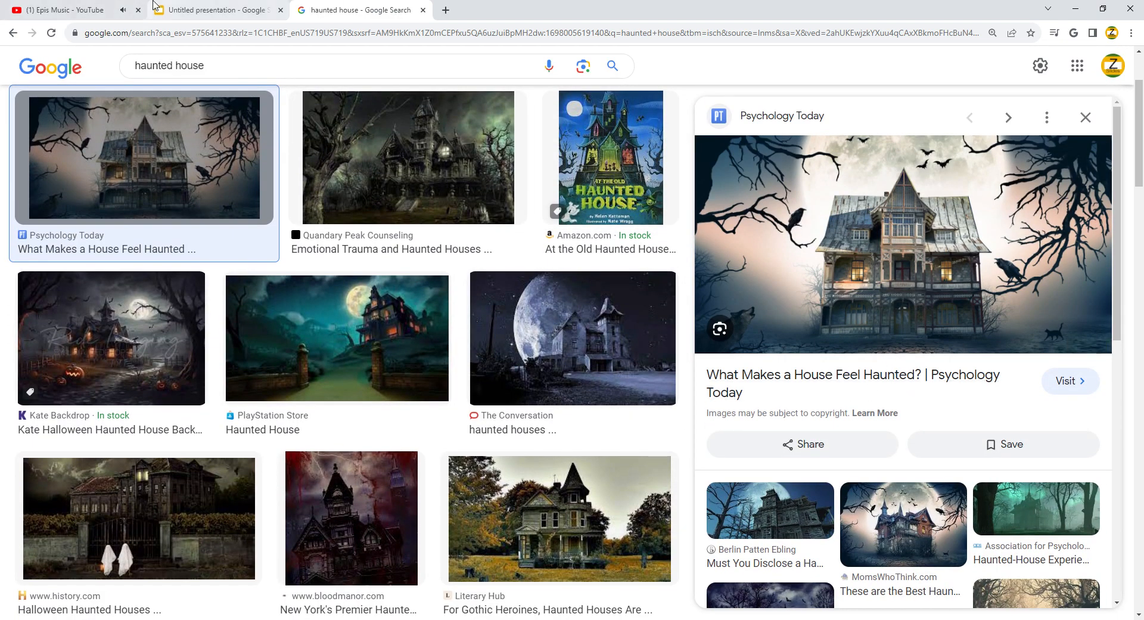
Return to the Google Slides presentation, paste the haunted house picture and align it with the slide's upper-left corner.
left_click(214, 11)
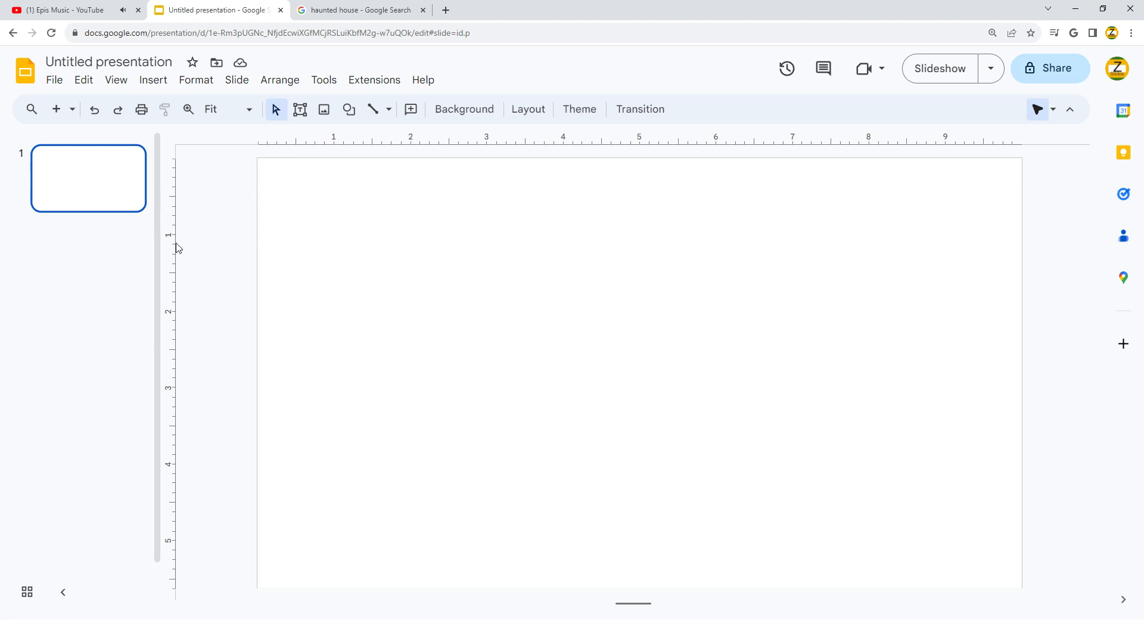
right_click(331, 244)
left_click(375, 309)
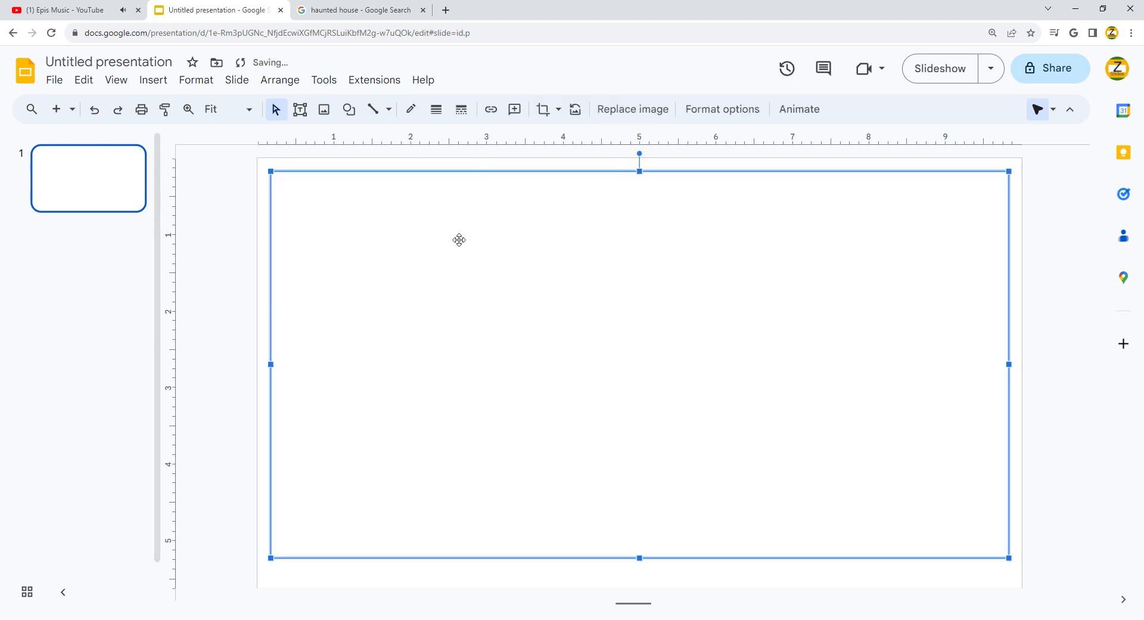
left_click_drag(402, 326, 389, 313)
right_click(527, 360)
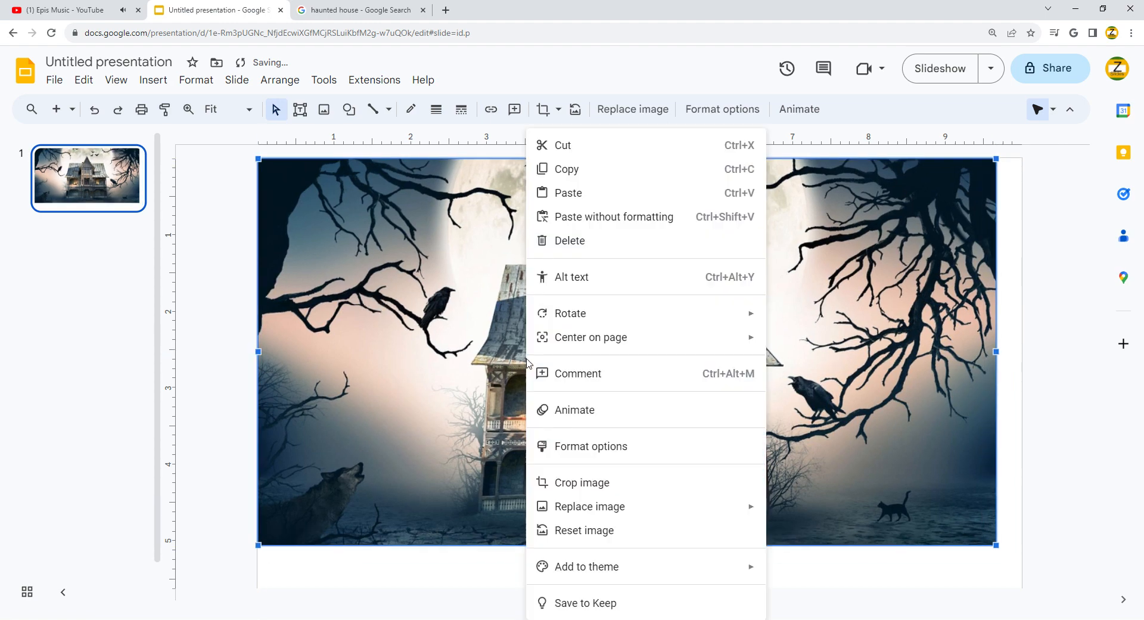
left_click(245, 250)
Trace the complete outline of the house with a closed Polyline, starting and ending at the gable's peak.
left_click(189, 109)
left_click_drag(399, 210, 741, 490)
left_click(558, 109)
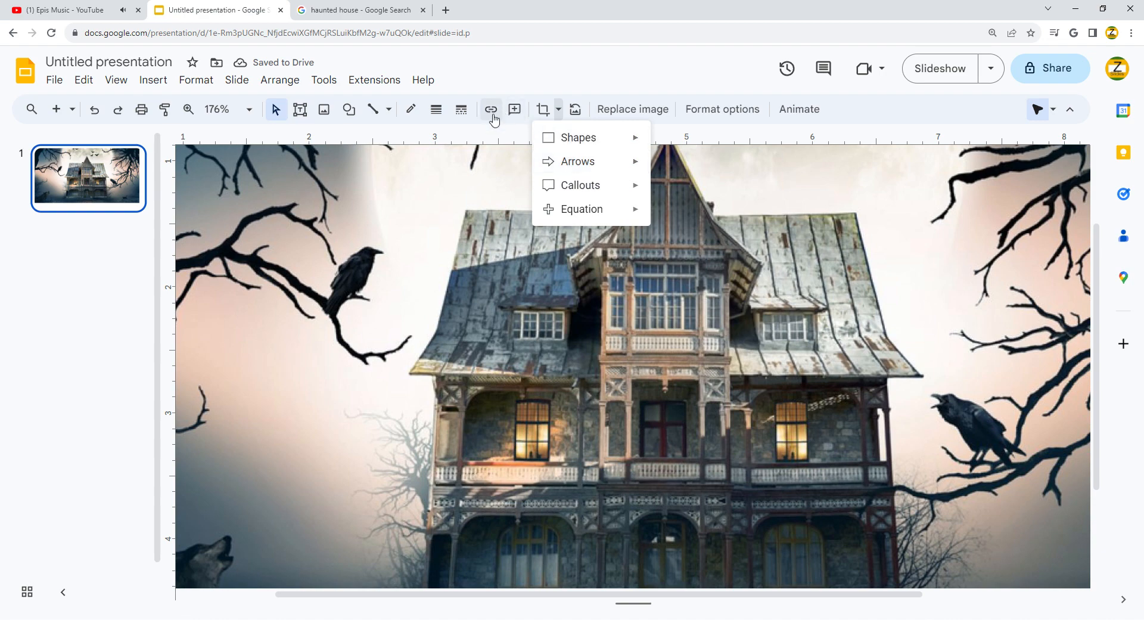
left_click(117, 201)
left_click(389, 109)
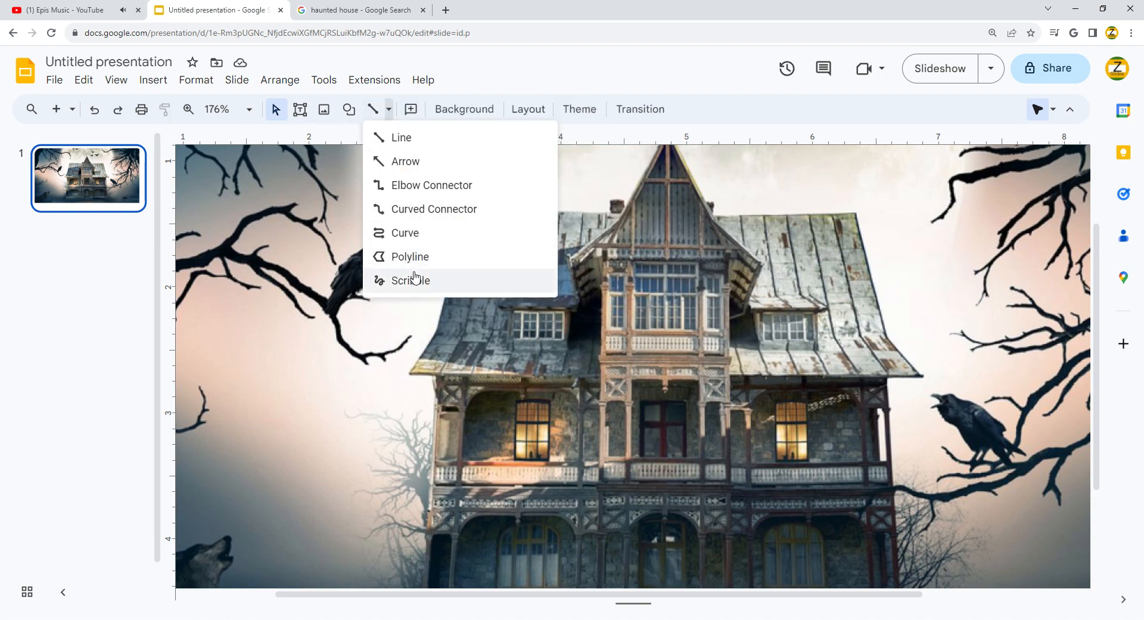
left_click(411, 278)
scroll(644, 247, "up", 2)
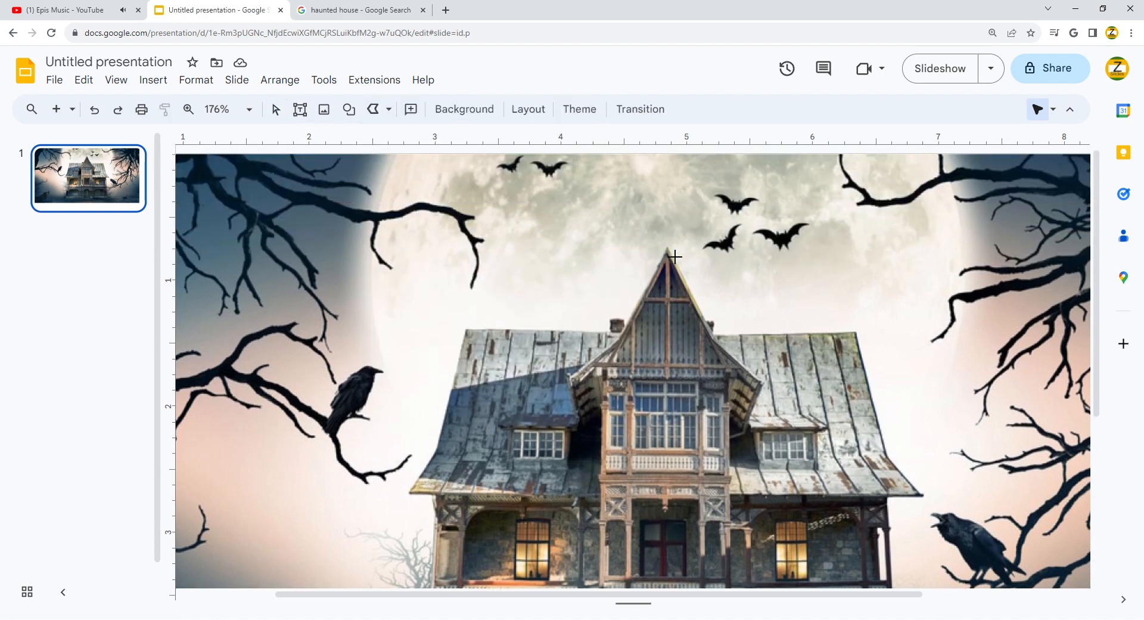
mouse_move(666, 247)
left_mouse_down()
mouse_move(630, 342)
mouse_move(457, 331)
mouse_move(474, 337)
mouse_move(421, 500)
mouse_move(441, 496)
mouse_move(423, 480)
mouse_move(914, 475)
mouse_move(932, 262)
mouse_move(896, 229)
mouse_move(923, 234)
mouse_move(897, 233)
mouse_move(865, 304)
left_mouse_up()
scroll(441, 496, "down", 3)
scroll(436, 485, "down", 2)
scroll(897, 233, "up", 1)
scroll(891, 243, "up", 3)
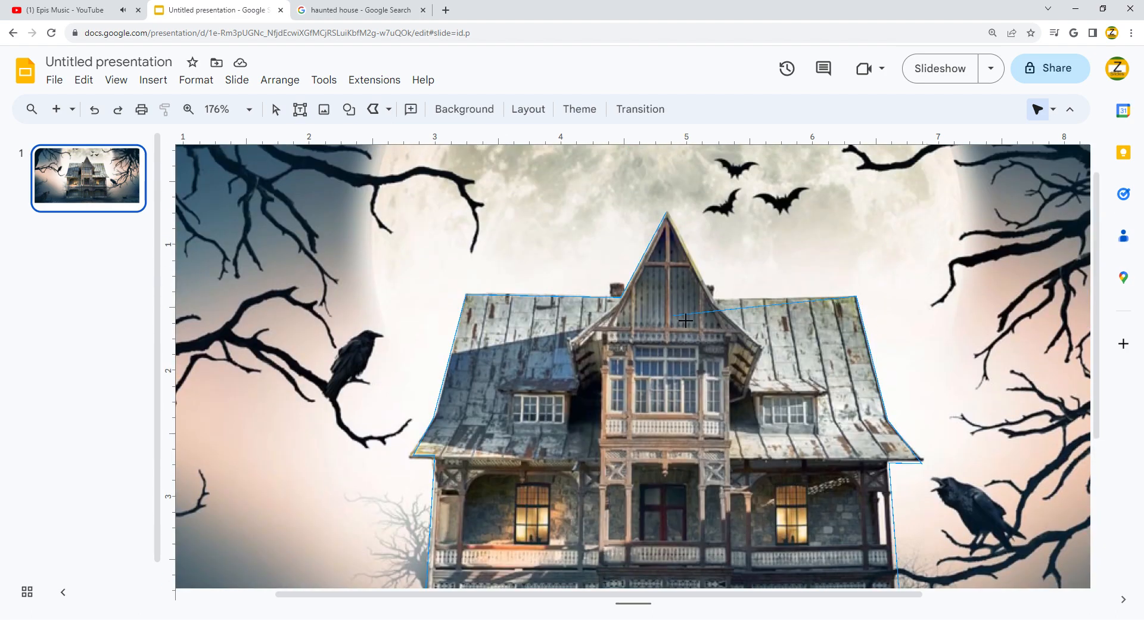
mouse_move(686, 321)
left_mouse_down()
mouse_move(725, 310)
mouse_move(667, 214)
left_mouse_up()
Move the traced house outline onto a new second slide and delete that slide's title and text placeholders.
key("Delete")
left_click(56, 109)
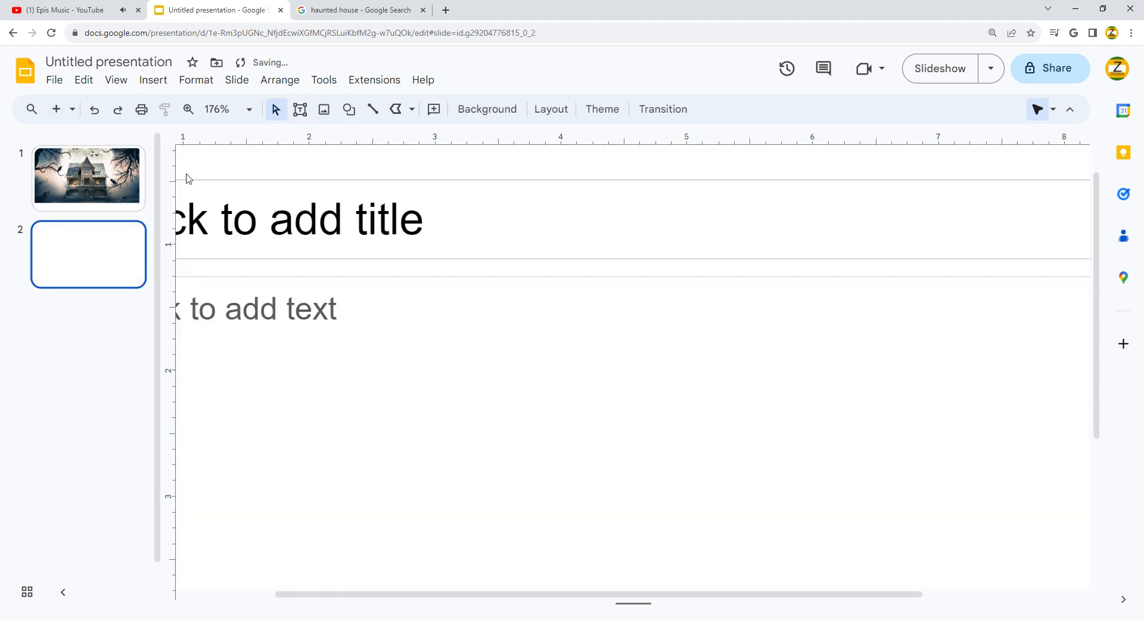
left_click_drag(188, 180, 347, 300)
left_click_drag(255, 167, 327, 364)
key("Delete")
key("ctrl+v")
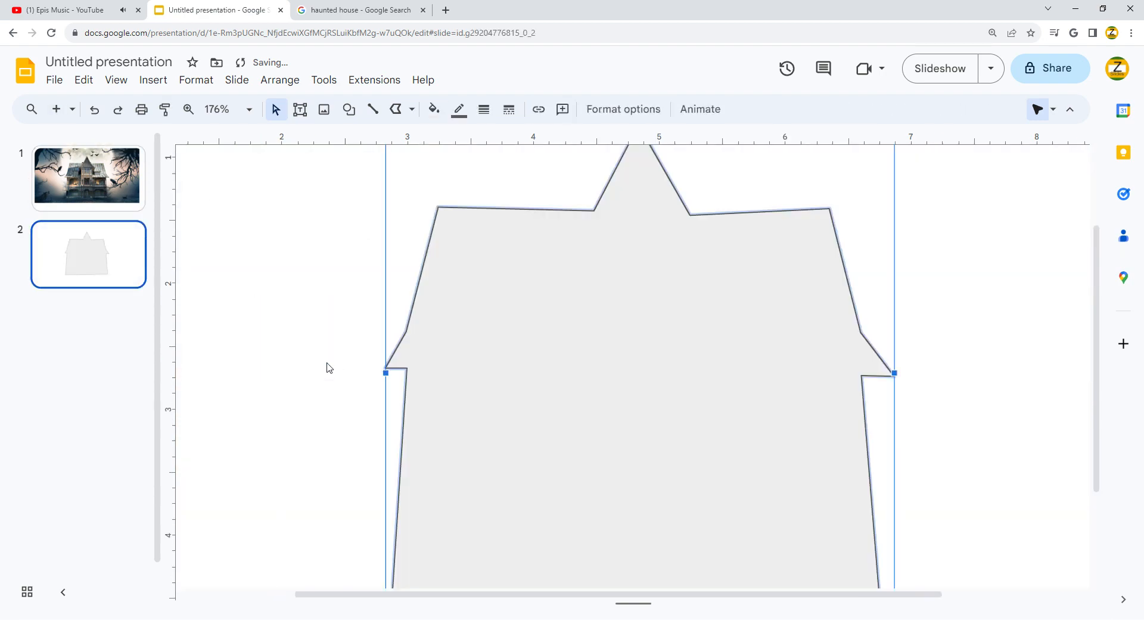
On the first slide, draw a rectangle covering the left dormer window in the roof.
left_click(112, 173)
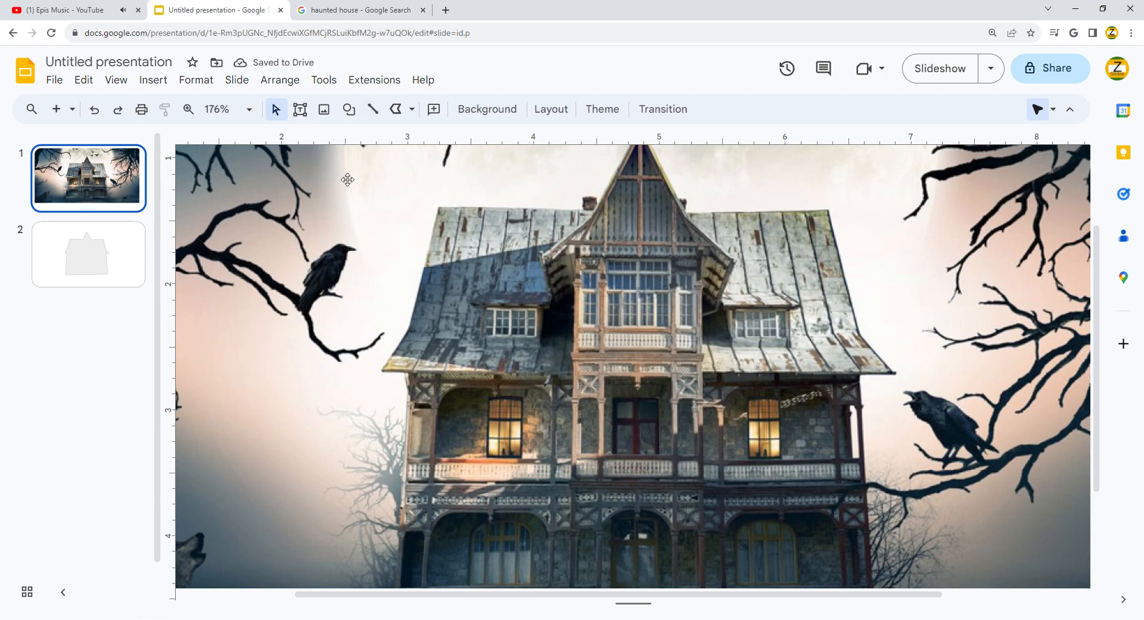
left_click(348, 109)
mouse_move(398, 139)
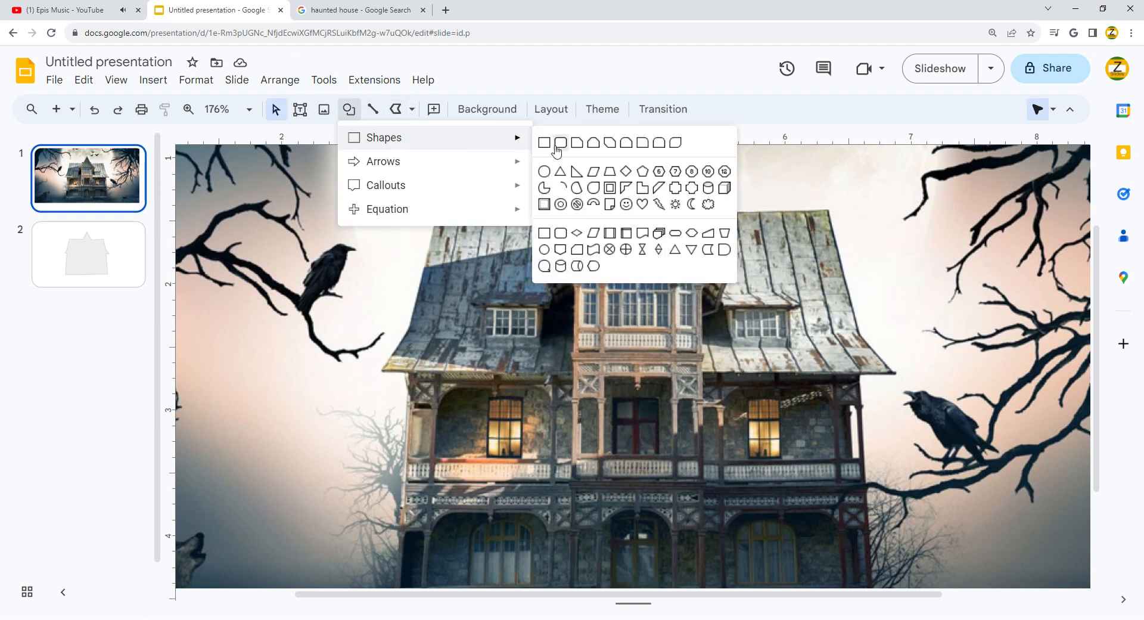
left_click(543, 141)
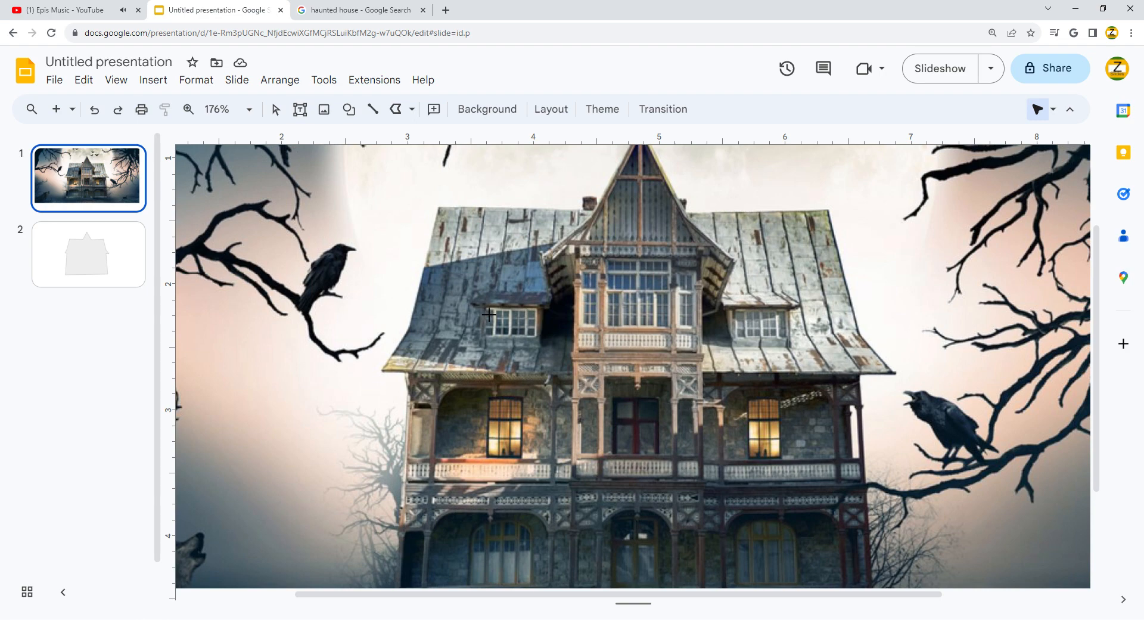
left_click_drag(480, 307, 539, 339)
Draw a rectangle over the central upper windows and copy the left dormer's rectangle onto the right dormer window.
left_click(348, 109)
mouse_move(393, 138)
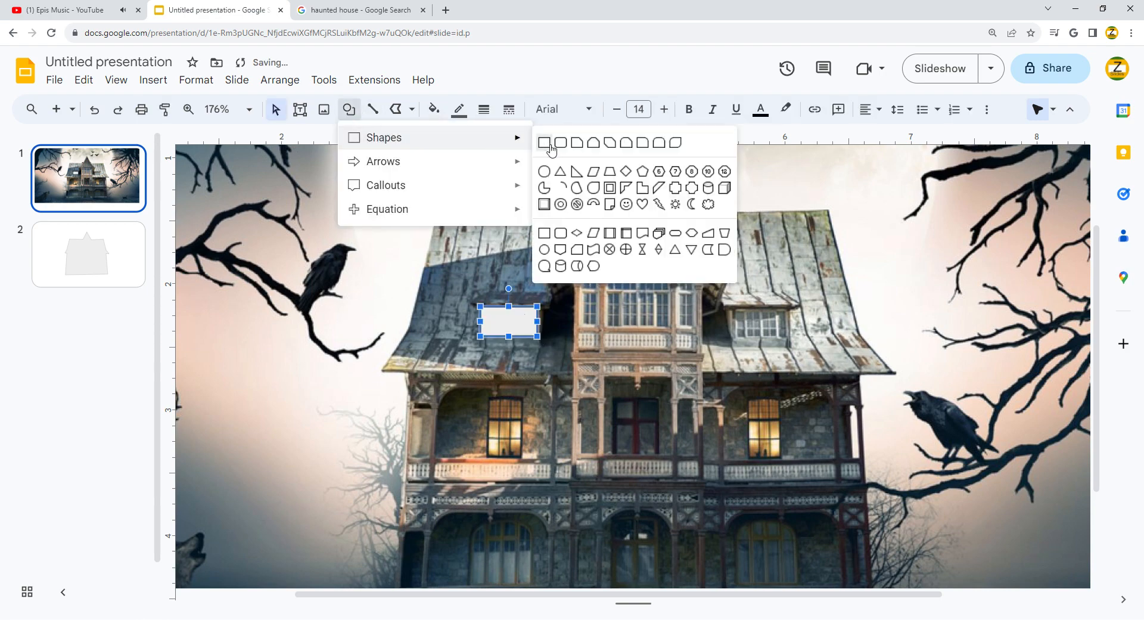
left_click(544, 143)
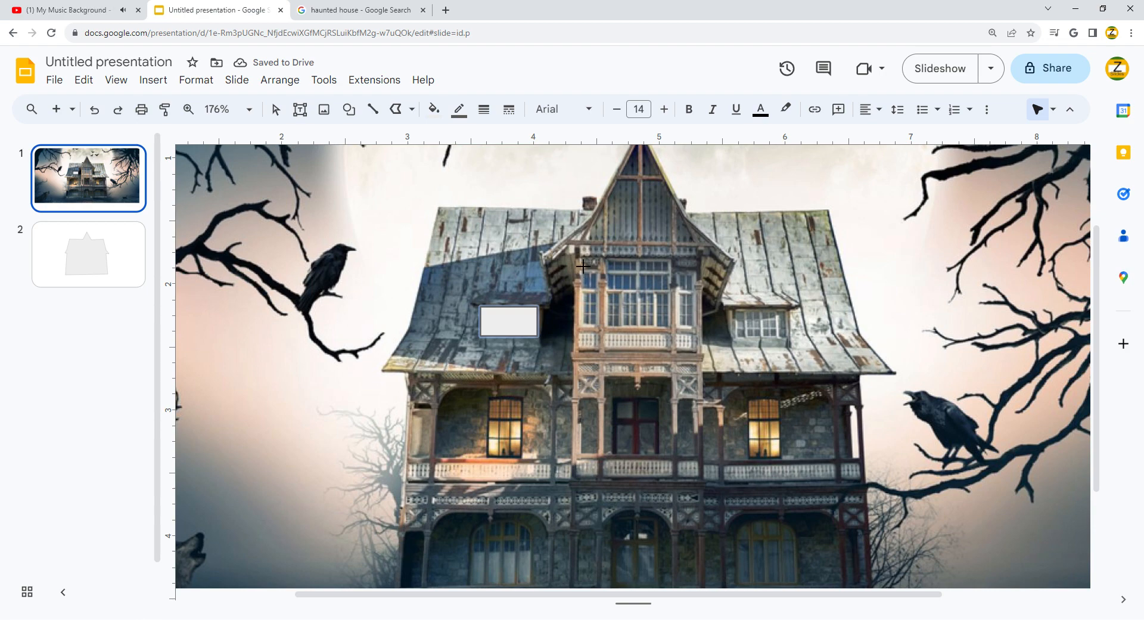
left_click_drag(574, 258, 695, 329)
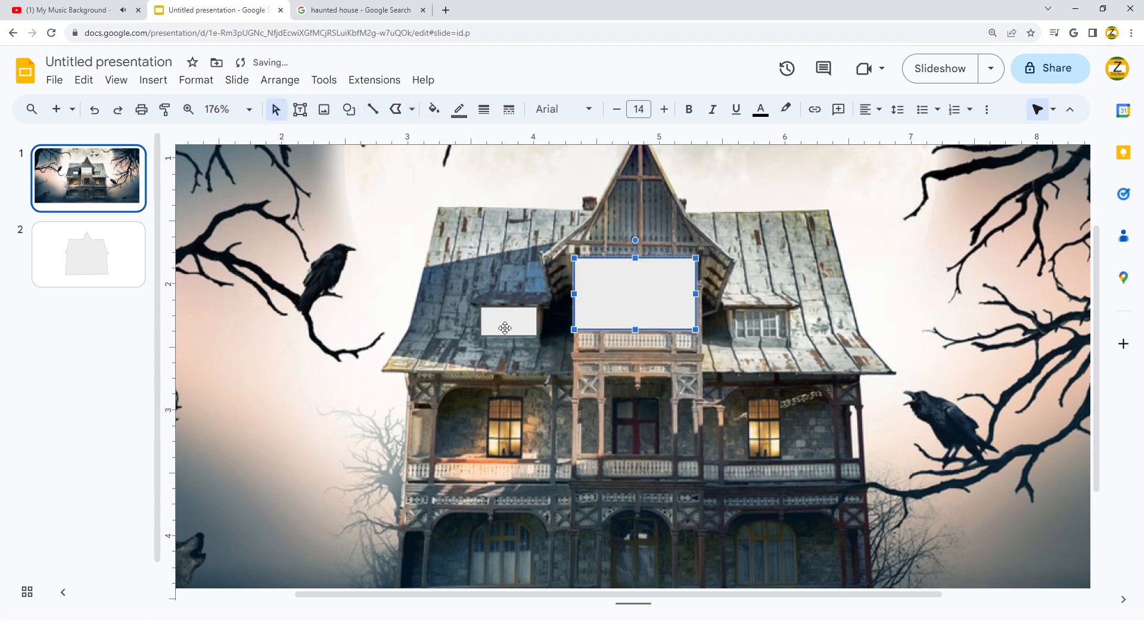
left_click_drag(505, 327, 754, 327)
Duplicate the dormer rectangle and fit copies over the two lit windows on the middle floor.
scroll(754, 326, "down", 3)
key("ctrl+d")
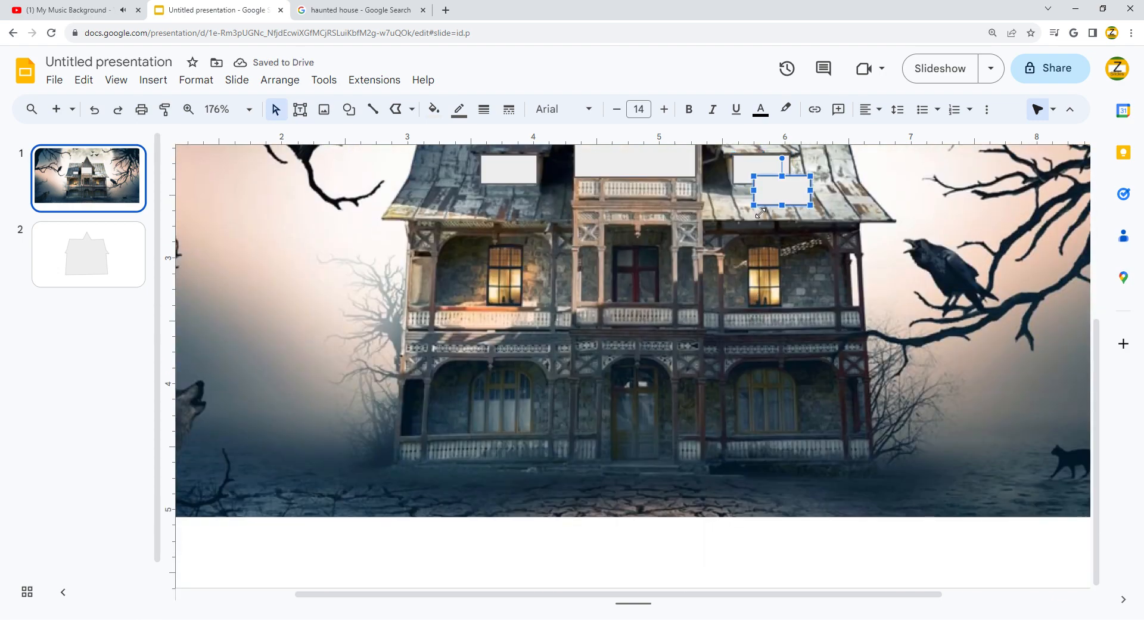
left_click_drag(762, 206, 781, 223)
left_click_drag(763, 295, 774, 301)
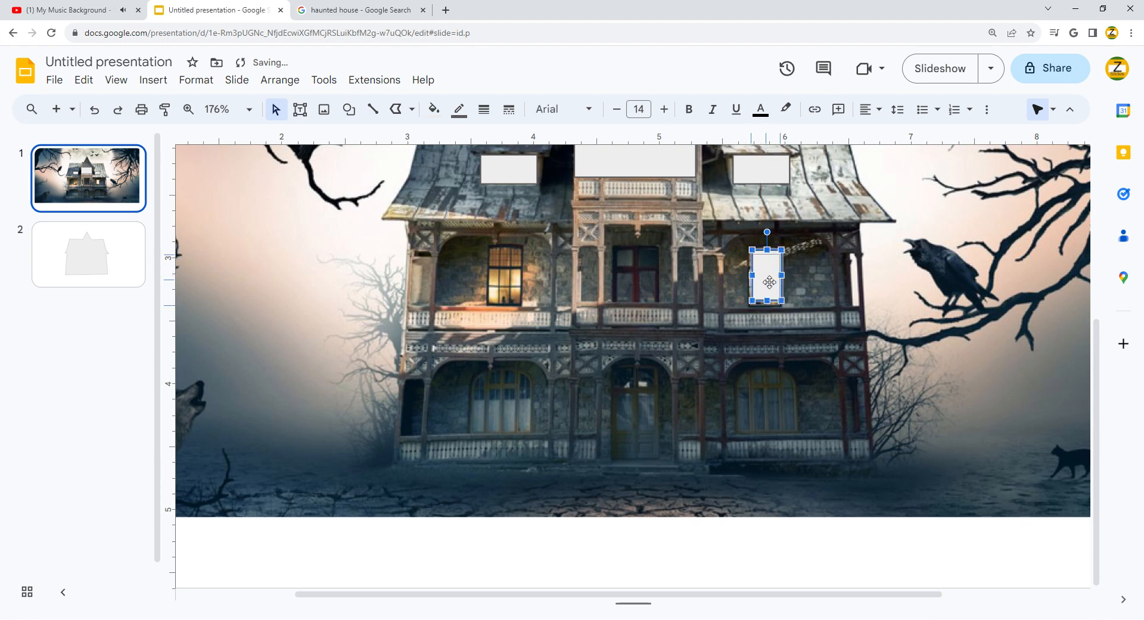
key("ctrl+d")
left_click_drag(777, 309, 525, 305)
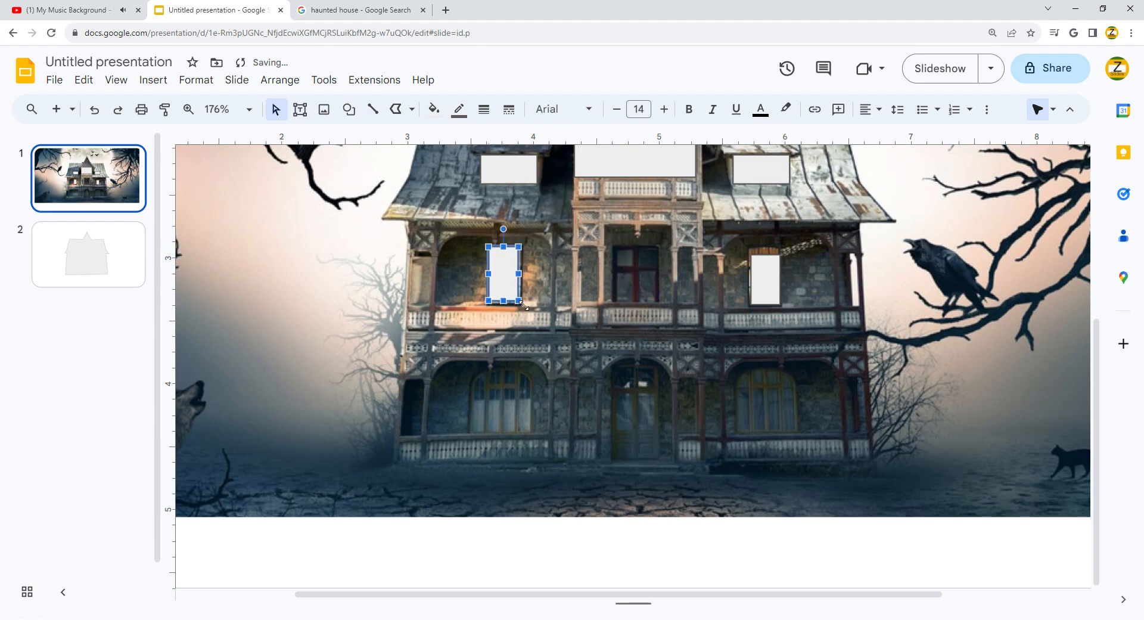
Replace the rectangle on the right lit window with a duplicate of the left lit window's rectangle.
key("ctrl+d")
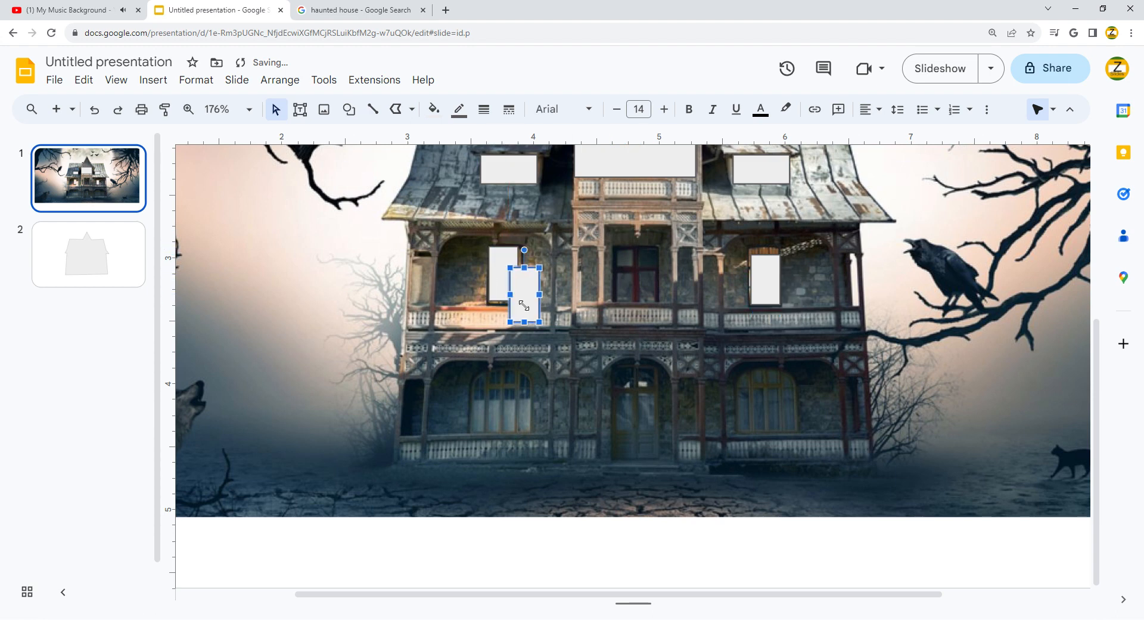
left_click(773, 299)
key("Delete")
left_click_drag(526, 303, 762, 283)
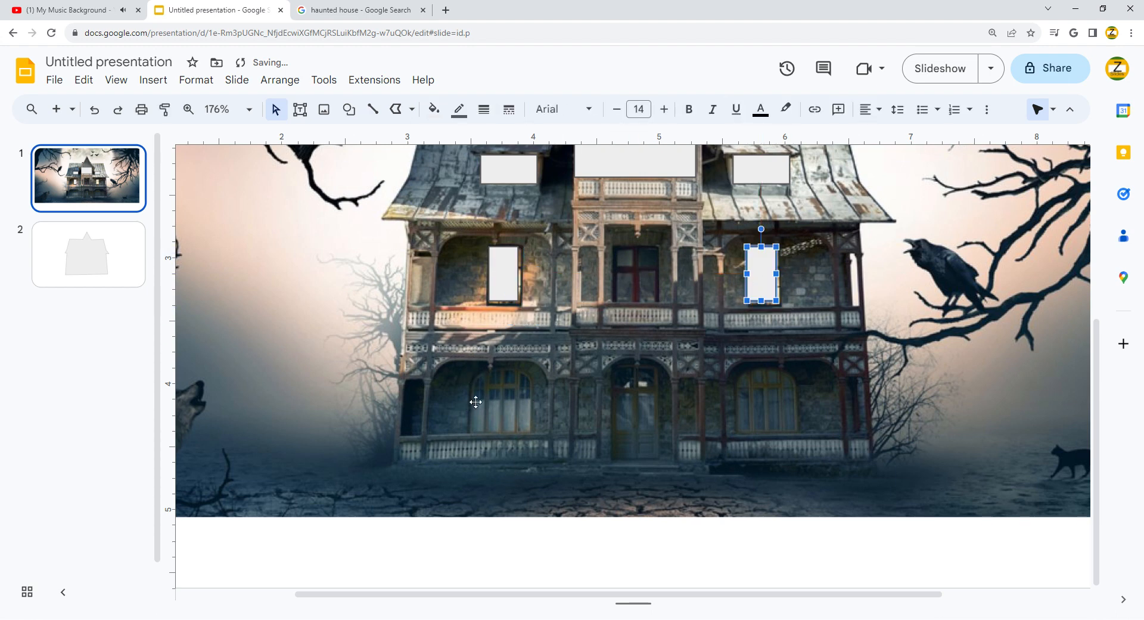
Draw an oval over the arched top of the ground floor's left window.
left_click(348, 109)
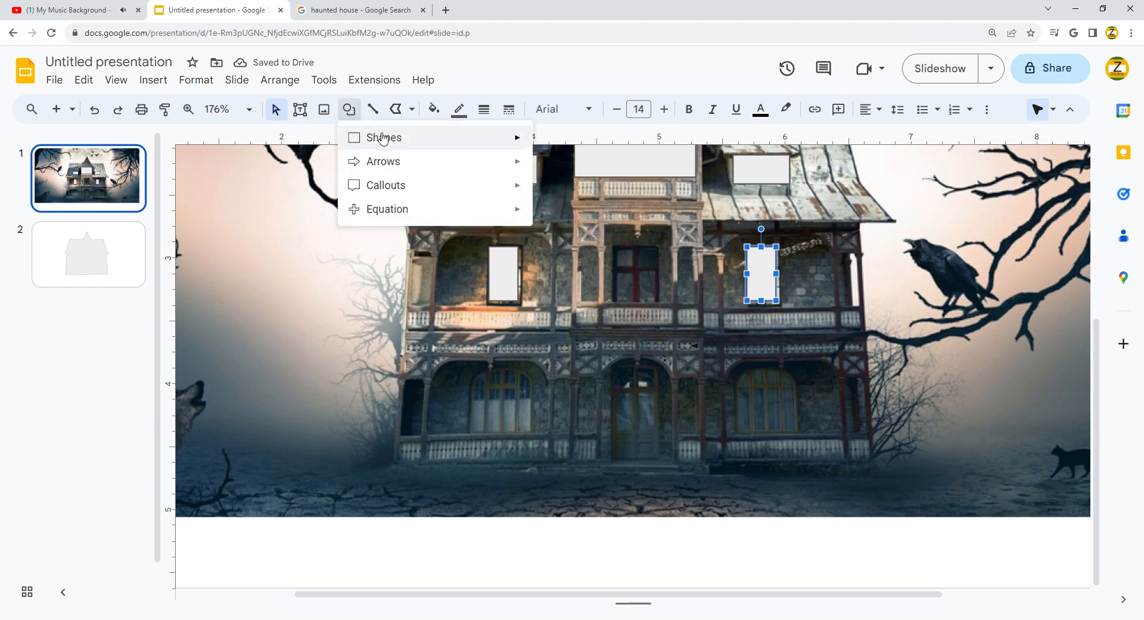
mouse_move(385, 137)
left_click(544, 171)
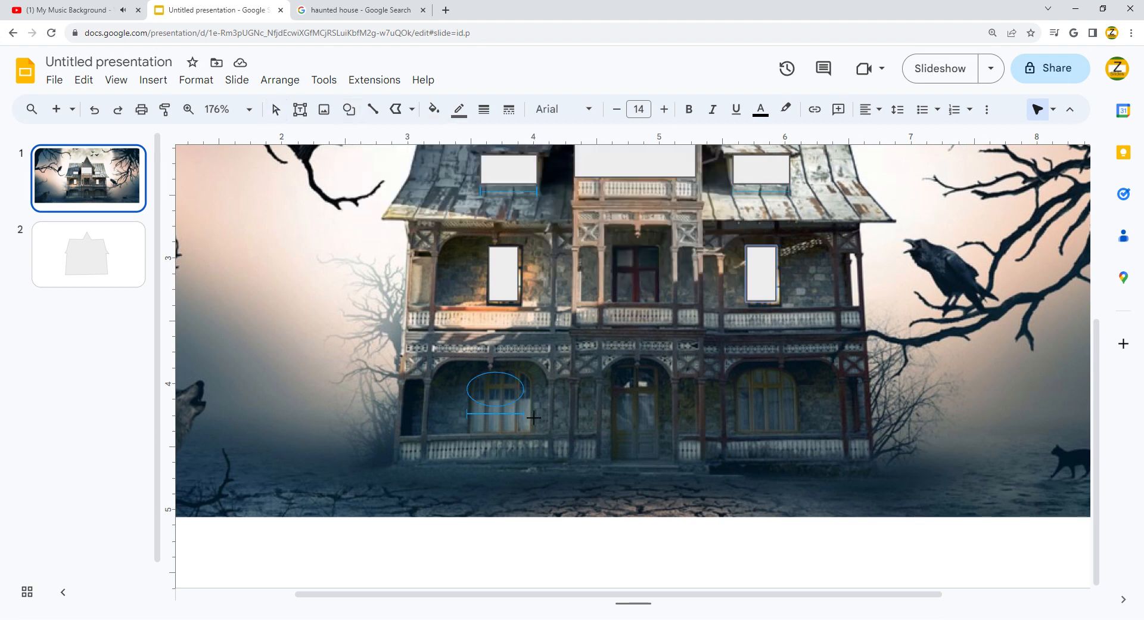
left_click_drag(467, 372, 537, 411)
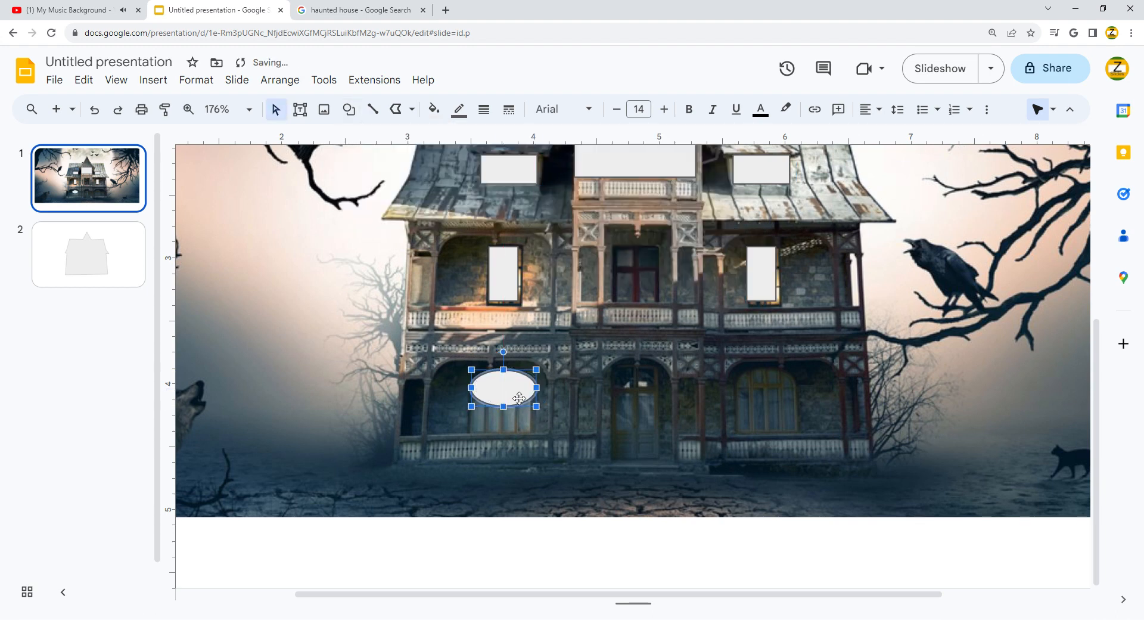
Complete the arched left window with a fitted rectangle copy, and duplicate the oval and rectangle onto the ground floor's right window.
left_click(511, 278)
key("ctrl+d")
left_click_drag(520, 295, 768, 398)
left_click(522, 381, "shift")
key("ctrl+d")
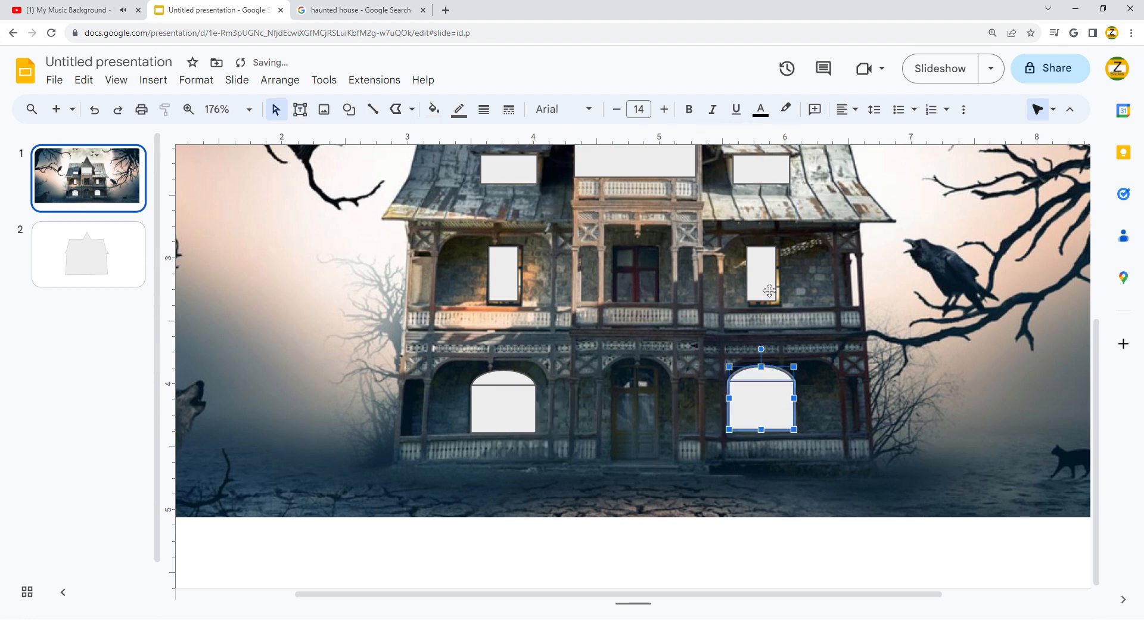
Duplicate a middle-floor window rectangle and fit copies over the central middle-floor window and the front door.
left_click(770, 290)
key("ctrl+d")
left_click_drag(778, 295, 636, 361)
key("ctrl+d")
Select all the window and door shapes across the house and group them.
left_click(521, 400, "shift")
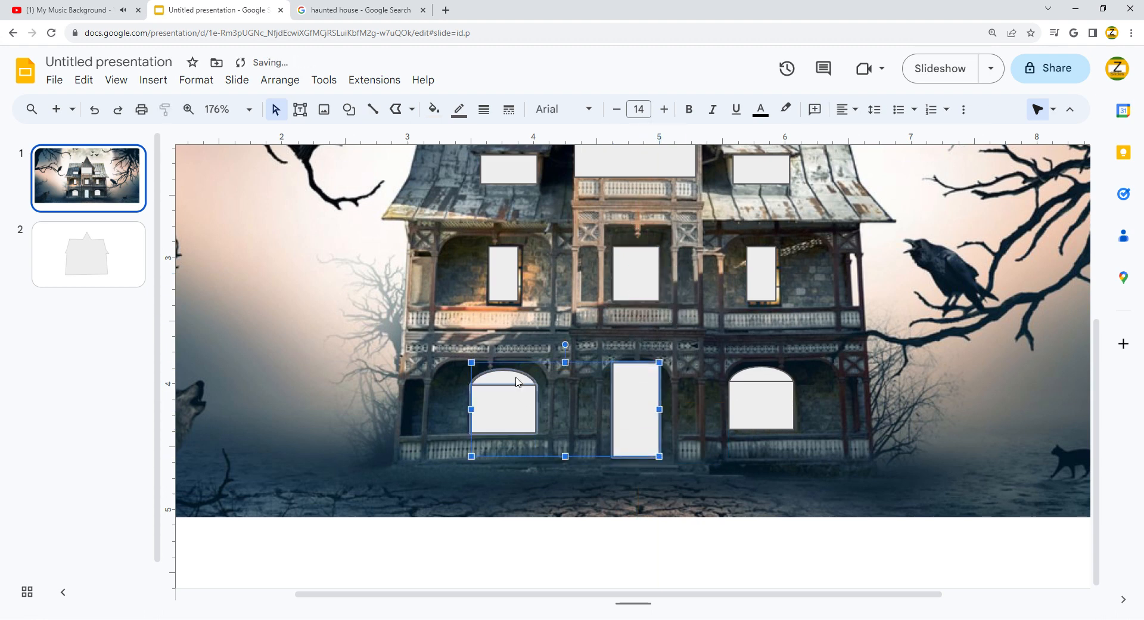
left_click(745, 390, "shift")
left_click(760, 274, "shift")
left_click(637, 275, "shift")
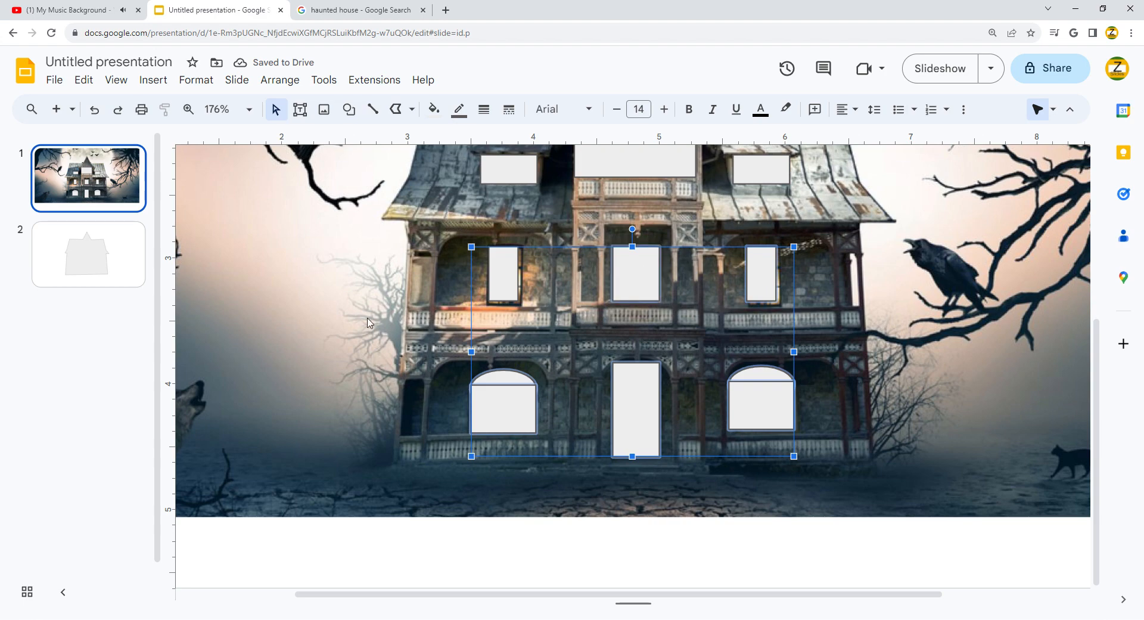
left_click(516, 272, "shift")
left_click(517, 179, "shift")
left_click(630, 156, "shift")
scroll(646, 263, "up", 3)
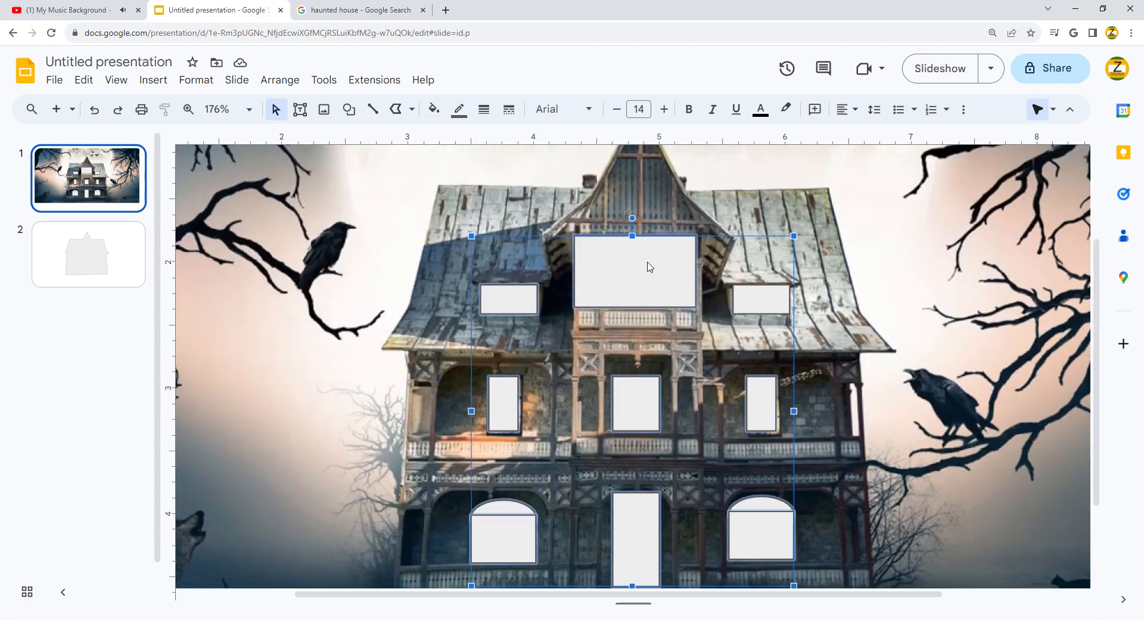
right_click(615, 303)
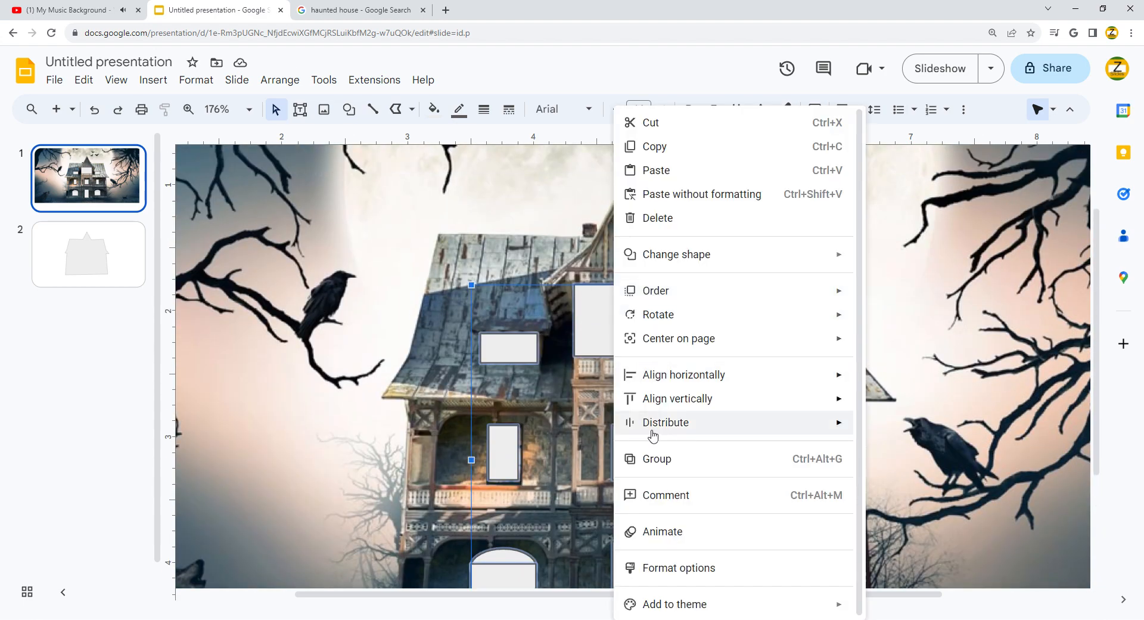
left_click(657, 459)
Move the grouped window and door shapes onto the house outline on the second slide.
key("ctrl+x")
left_click(108, 253)
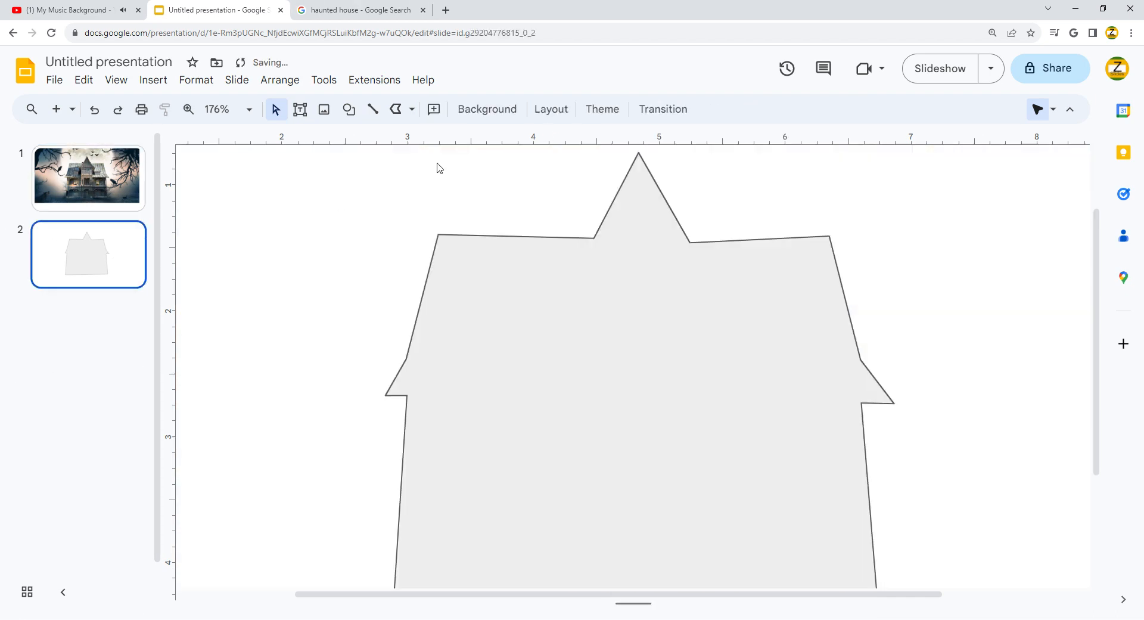
key("ctrl+v")
left_click(326, 213)
left_click(615, 245)
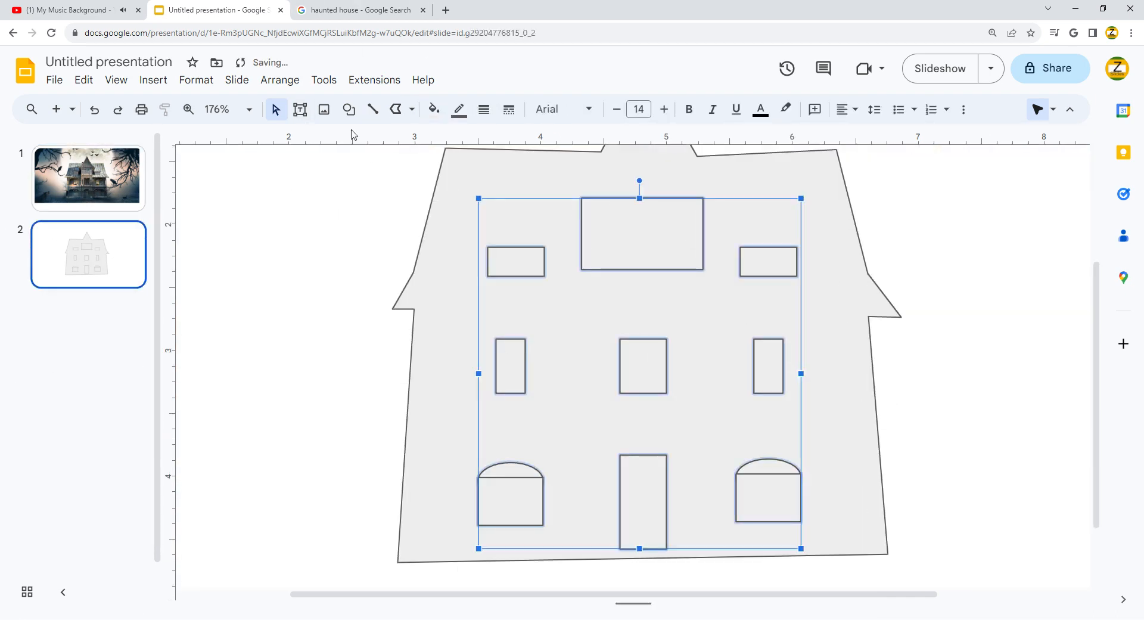
Make the borders of the house outline and all window and door shapes transparent.
key("ctrl+a")
left_click(440, 112)
left_click(470, 110)
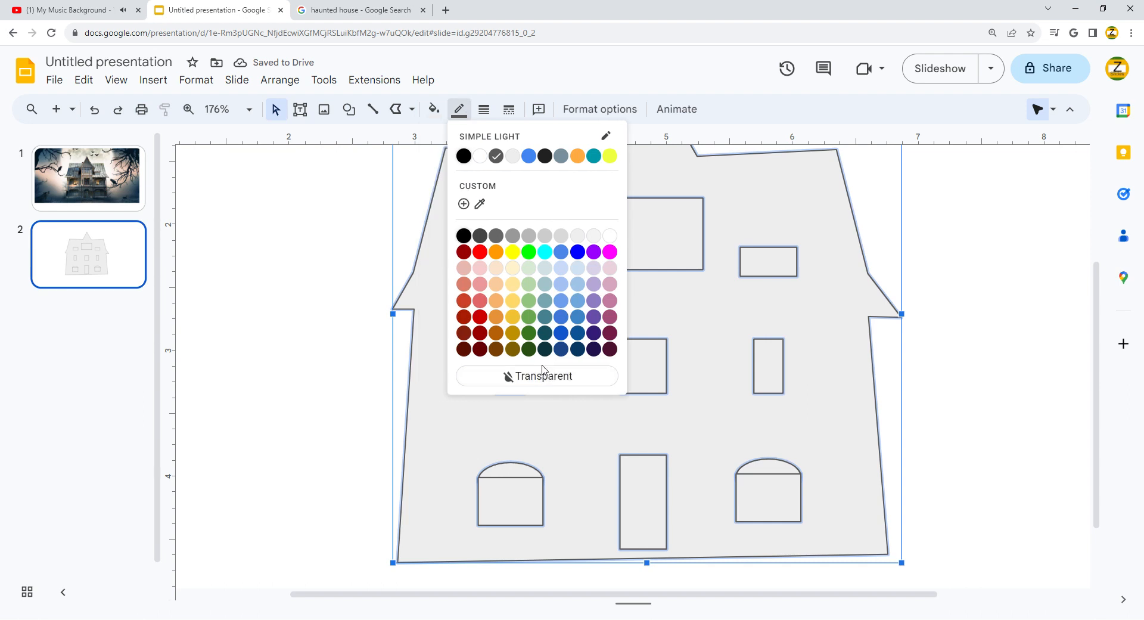
left_click(544, 378)
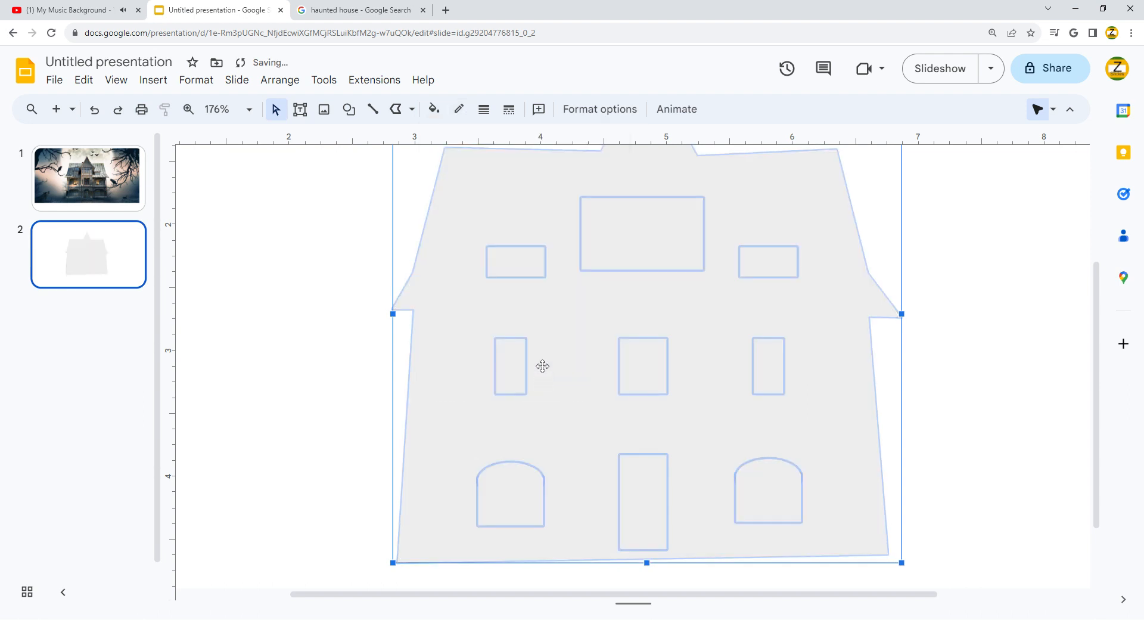
left_click(250, 223)
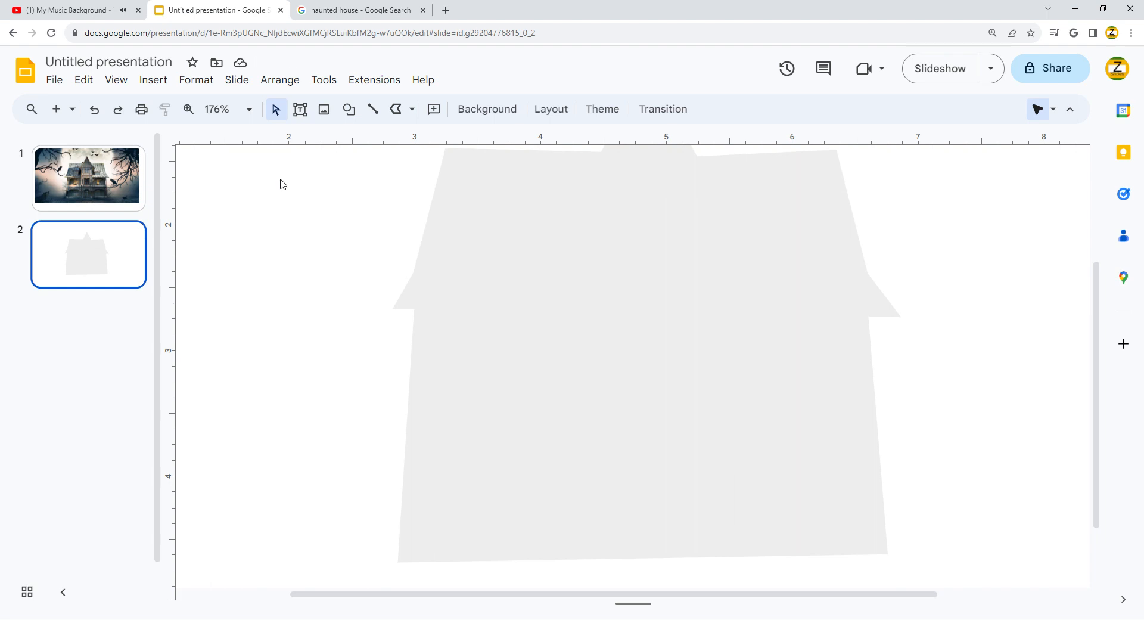
Fill the house outline shape with solid black.
left_click(468, 178)
left_click(435, 109)
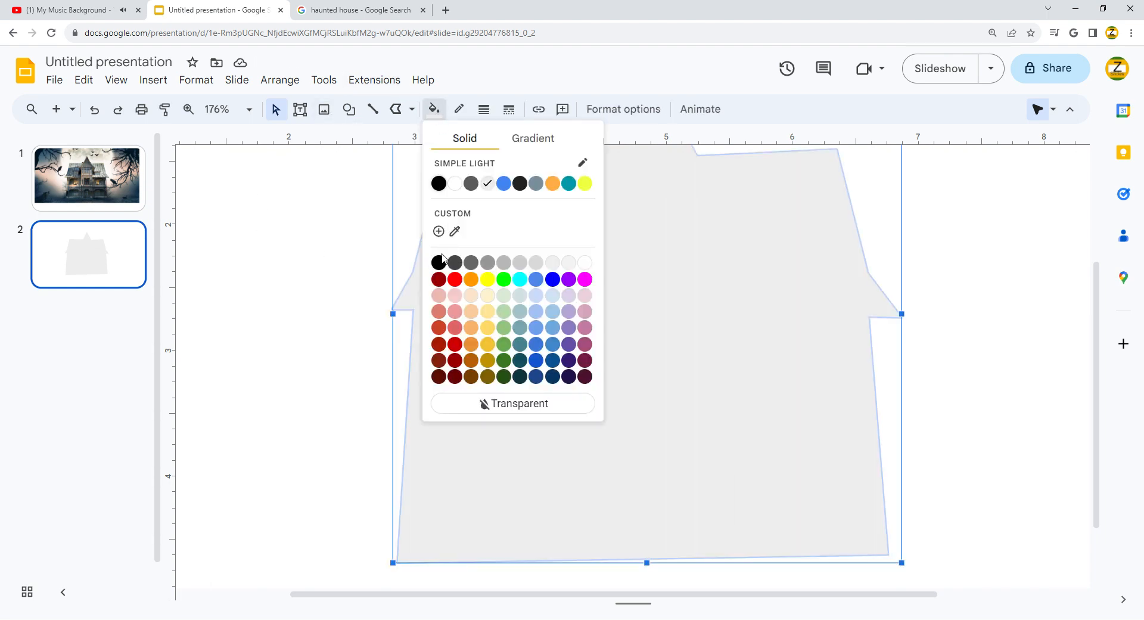
left_click(440, 261)
Fill the grouped window and door shapes with the light yellow #ffd966.
left_click(604, 244)
left_click(440, 114)
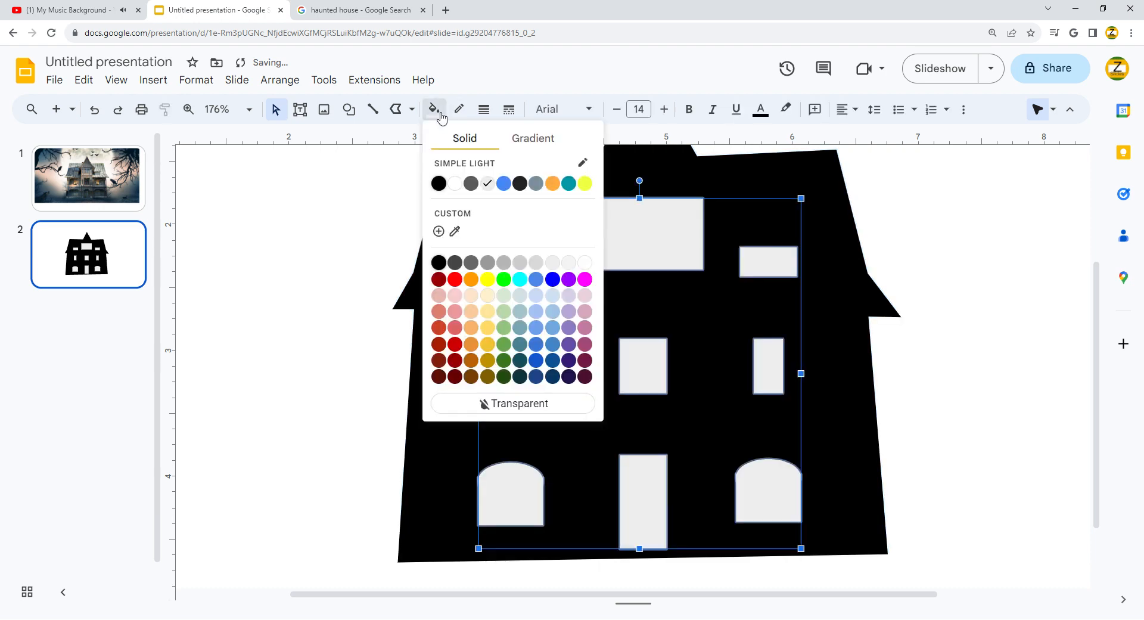
left_click(488, 311)
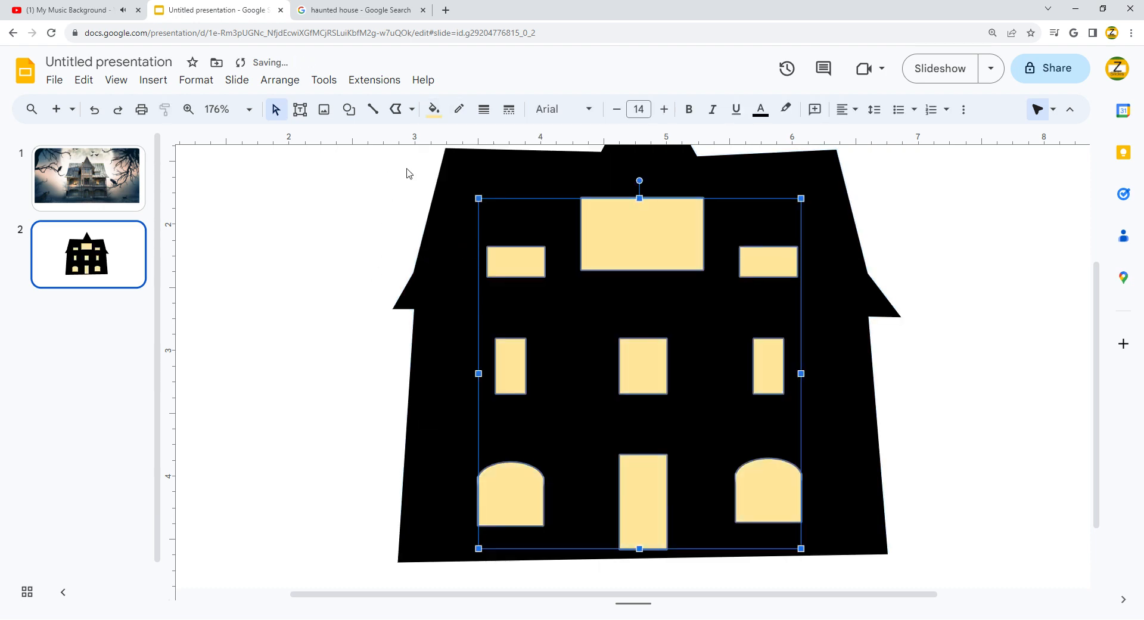
left_click(436, 115)
left_click(494, 336)
left_click(434, 109)
left_click(490, 333)
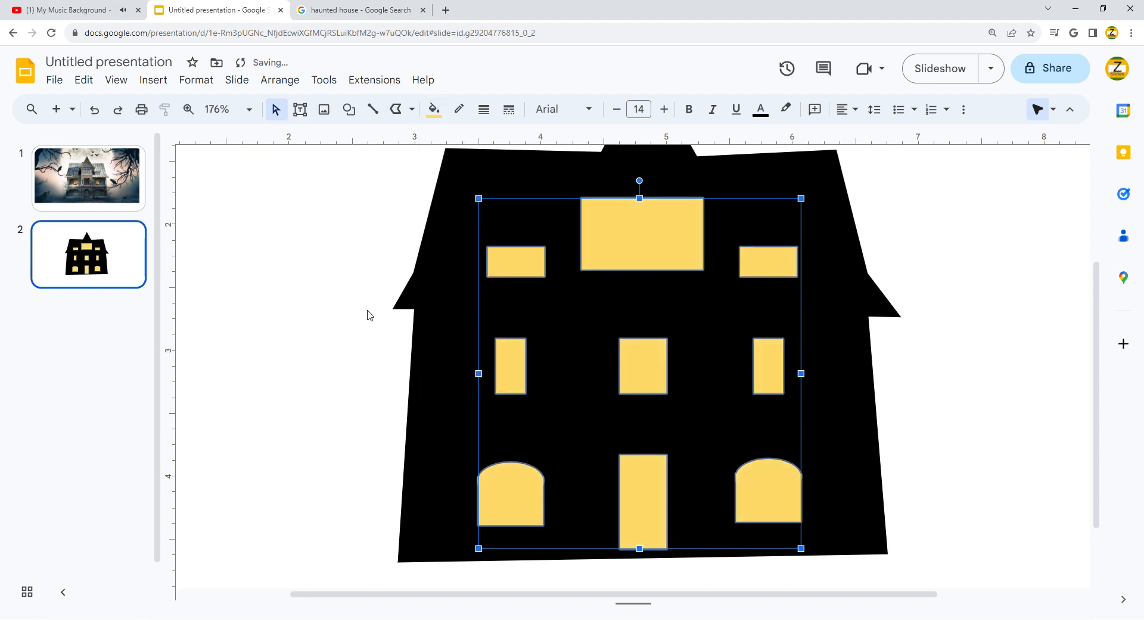
left_click(365, 314)
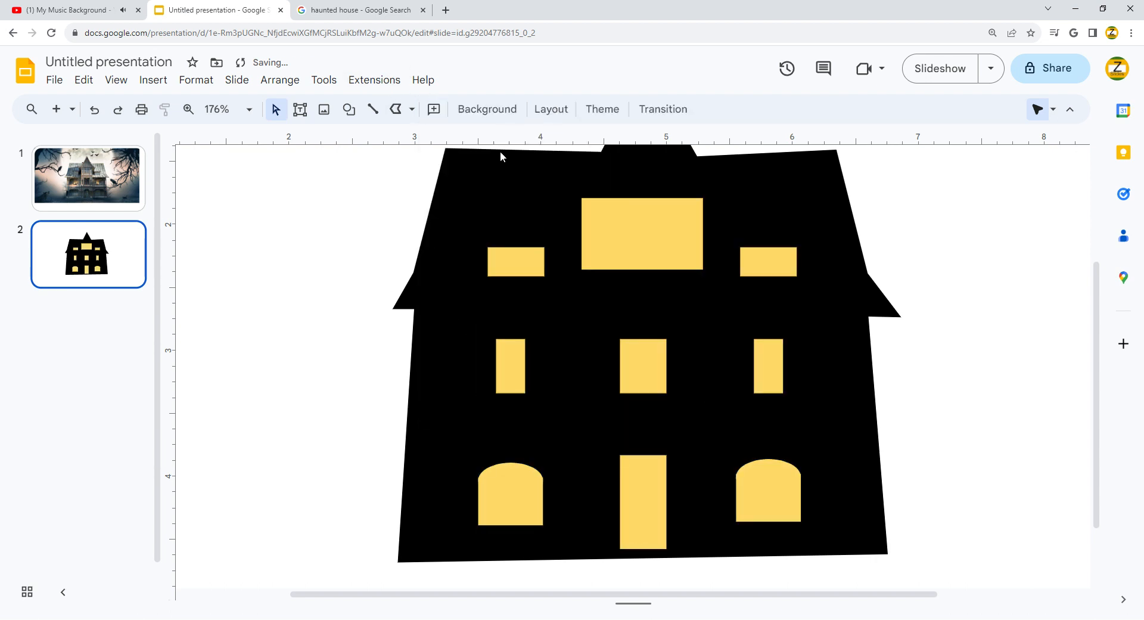
Change the fill of the grouped windows and door to a slightly more saturated custom yellow.
left_click(644, 243)
left_click(434, 109)
left_click(439, 232)
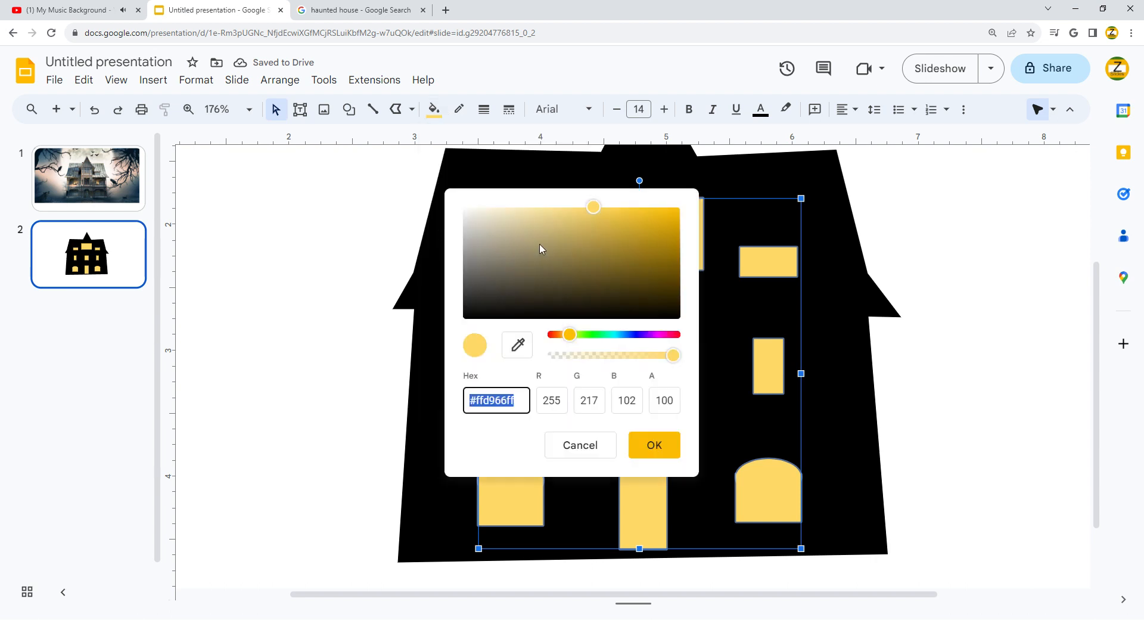
left_click_drag(605, 216, 623, 209)
left_click(654, 444)
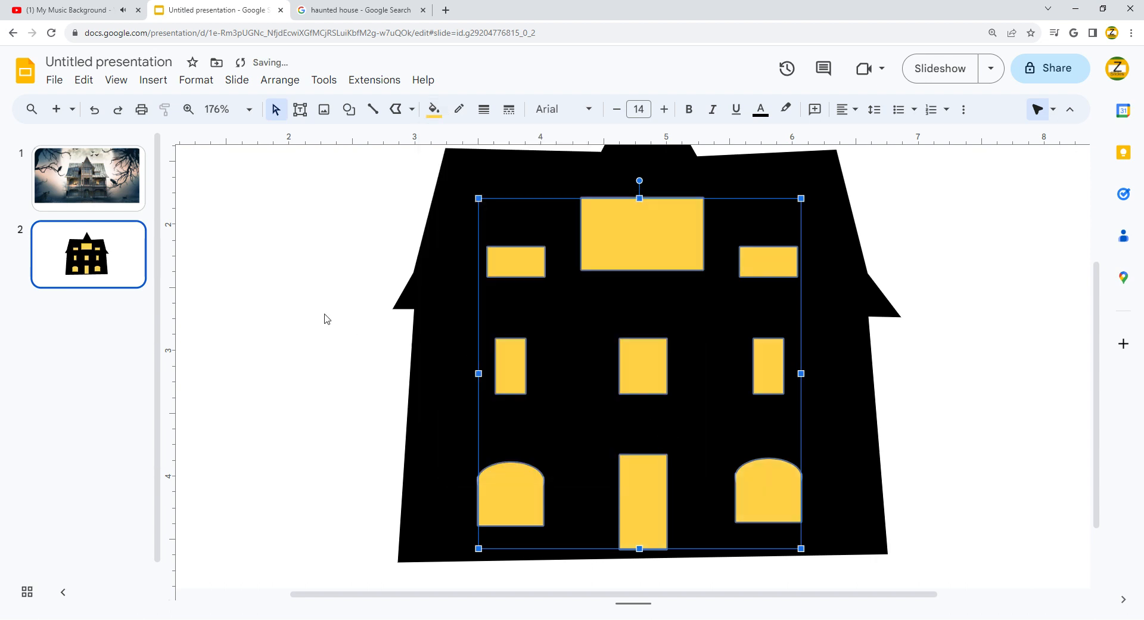
left_click(324, 320)
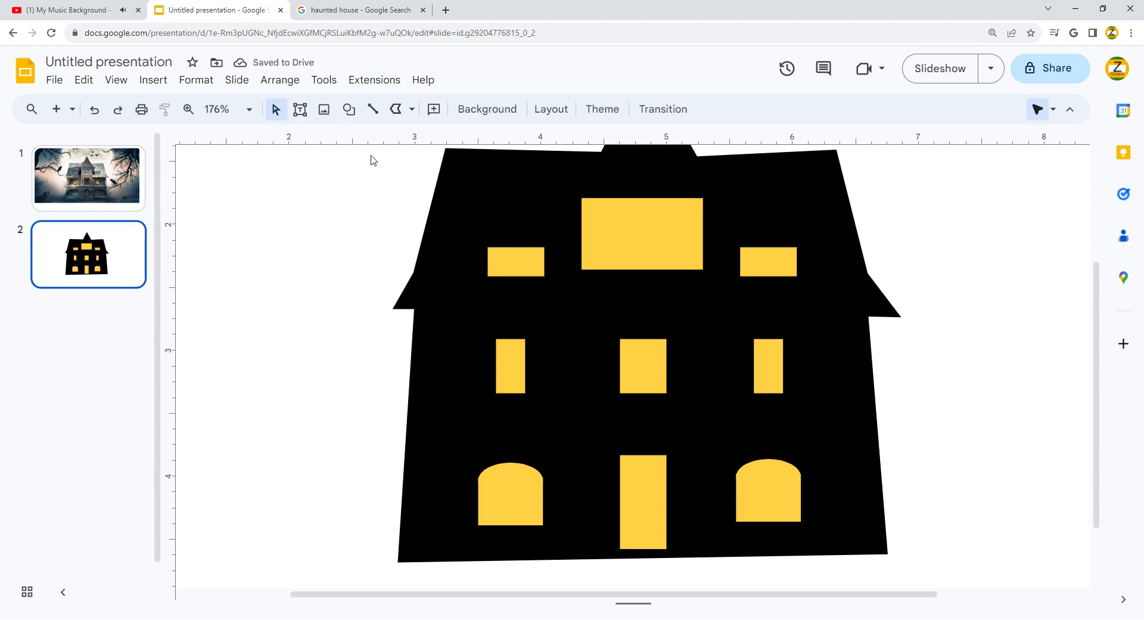
left_click(372, 109)
left_click_drag(608, 182, 674, 241)
left_click(612, 237, "shift")
key("Delete")
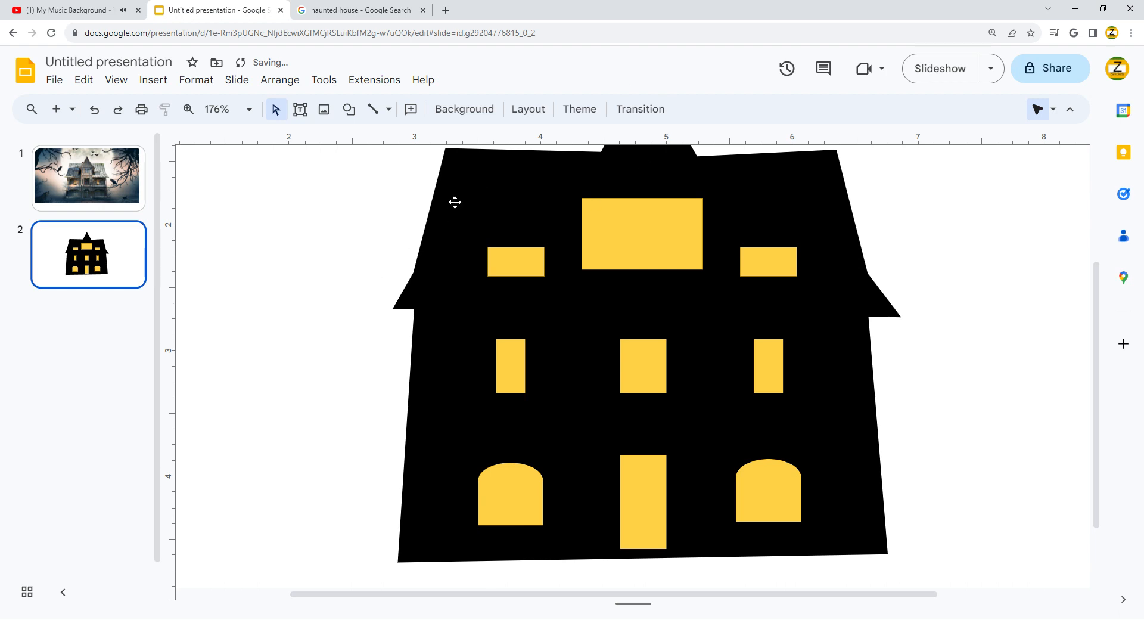
Select the house and its windows and center them horizontally on the slide.
key("ctrl+a")
right_click(492, 204)
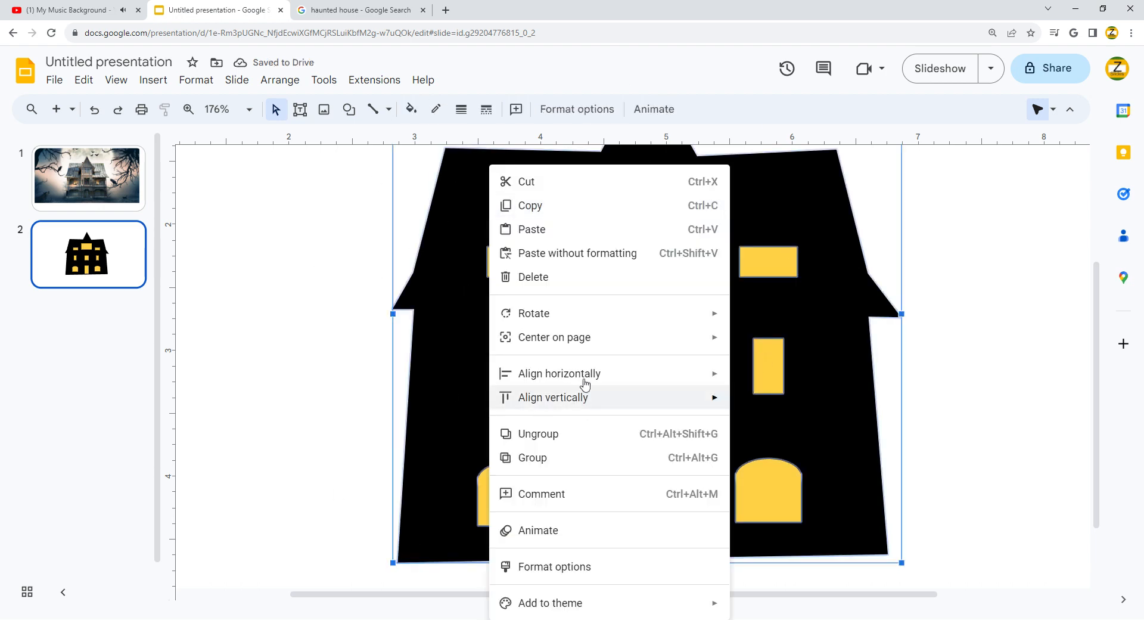
mouse_move(655, 337)
left_click(794, 342)
left_click(296, 394)
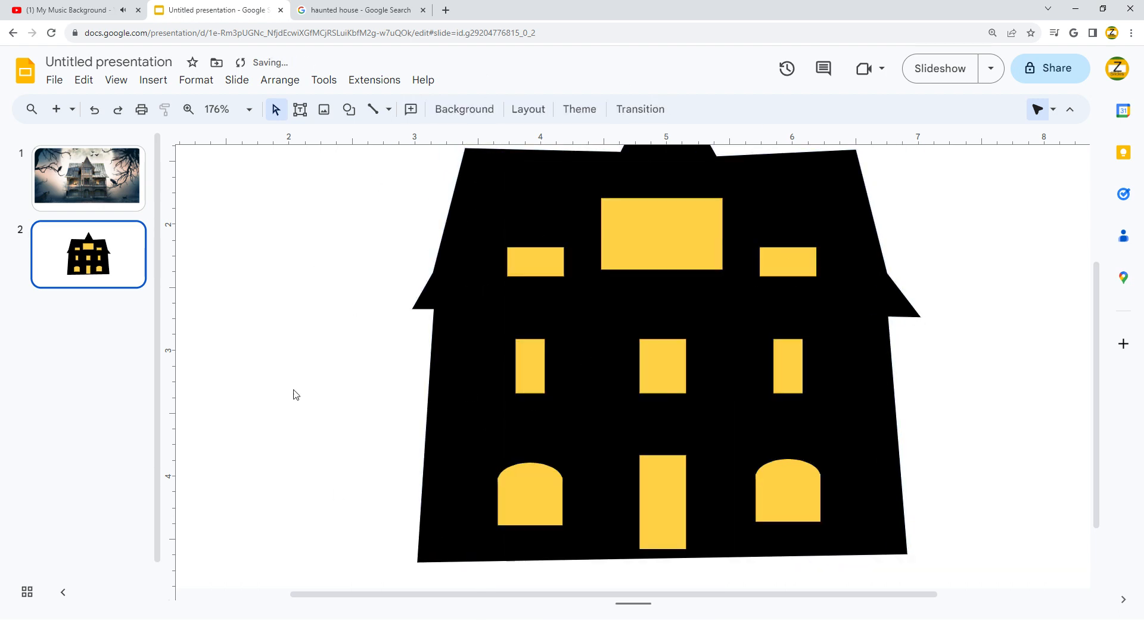
Draw two vertical pane lines across the large top-floor window and adjust their position together.
left_click(377, 106)
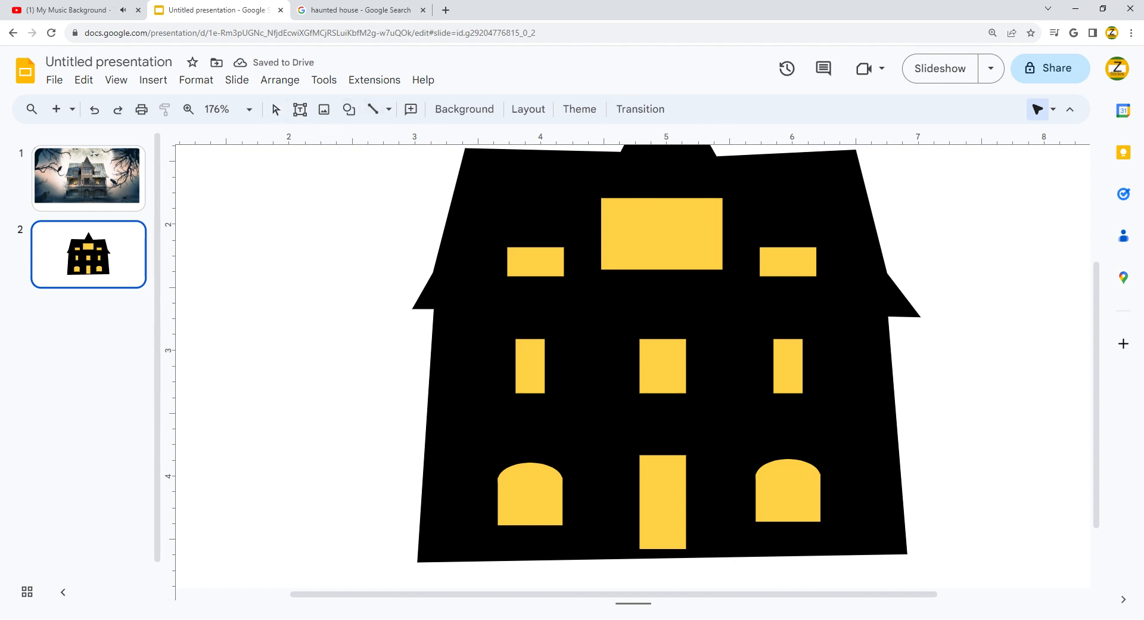
left_click_drag(634, 188, 634, 296)
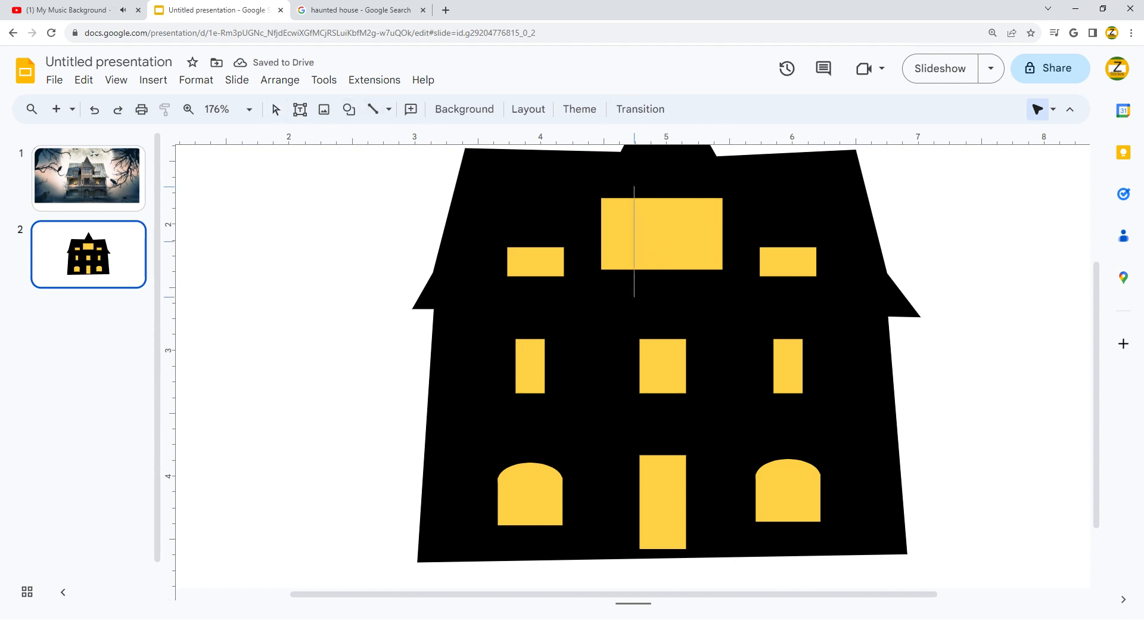
mouse_move(637, 255)
left_mouse_down()
mouse_move(657, 274)
mouse_move(685, 248)
mouse_move(641, 236)
left_mouse_up()
left_click(640, 243, "shift")
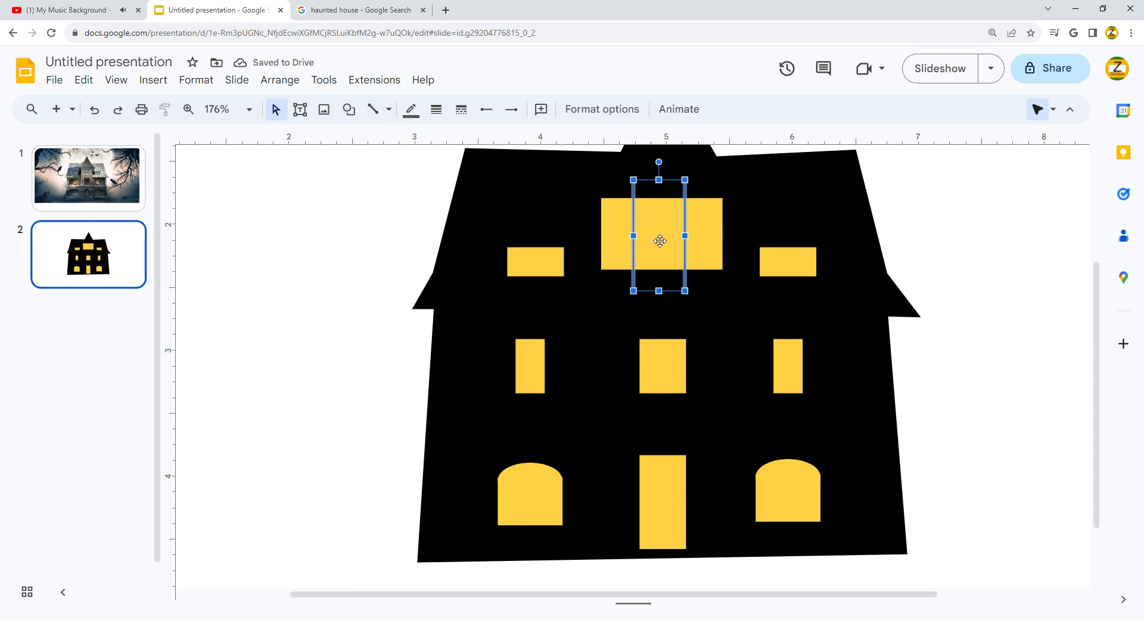
Draw two horizontal pane lines across the large top-floor window and shift both slightly upward.
left_click(373, 110)
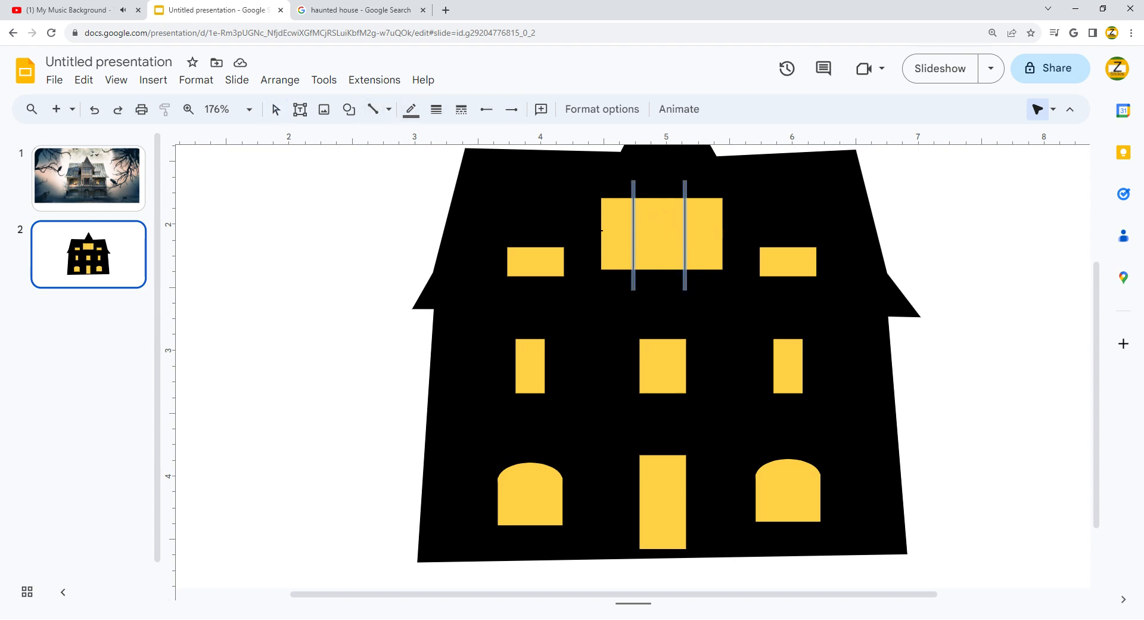
mouse_move(587, 222)
left_mouse_down()
mouse_move(790, 256)
mouse_move(735, 222)
left_mouse_up()
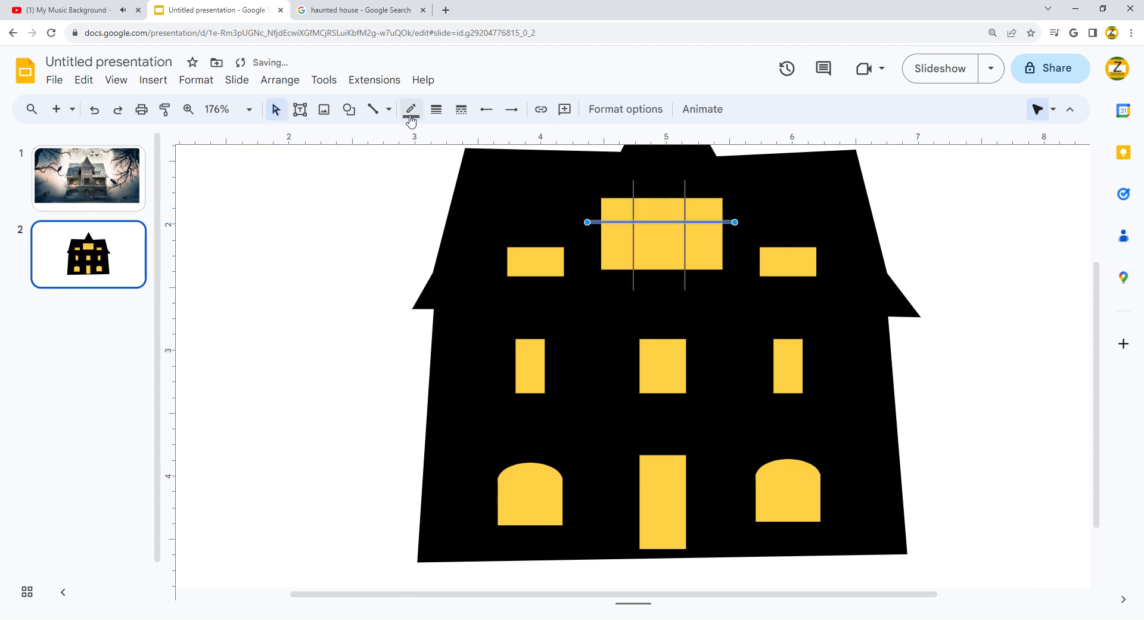
left_click(410, 114)
left_click(376, 112)
mouse_move(587, 255)
left_mouse_down()
mouse_move(631, 266)
mouse_move(792, 260)
mouse_move(732, 266)
left_mouse_up()
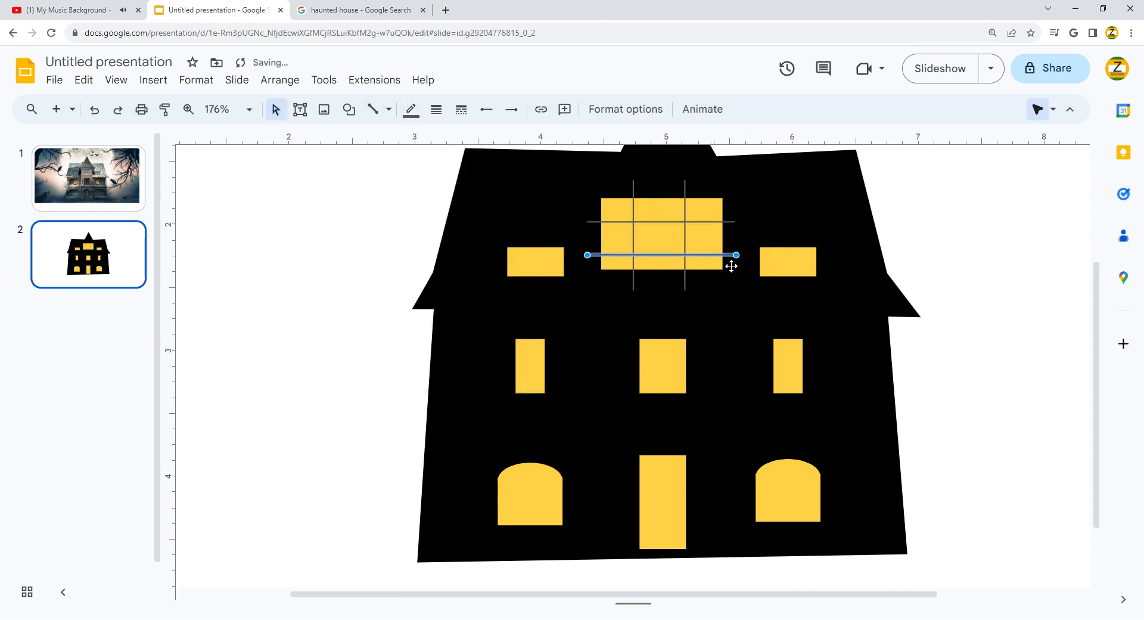
left_click(706, 222, "shift")
left_click_drag(706, 223, 710, 219)
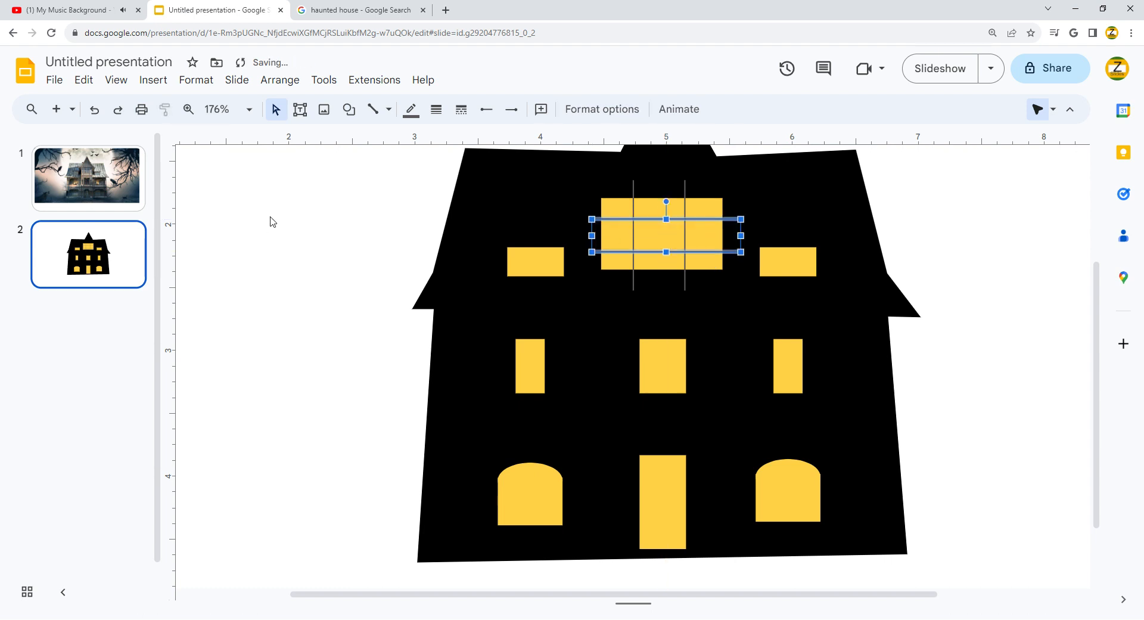
left_click(365, 197)
Draw crossing vertical and horizontal pane lines through the centers of both small top-floor windows.
left_click(373, 109)
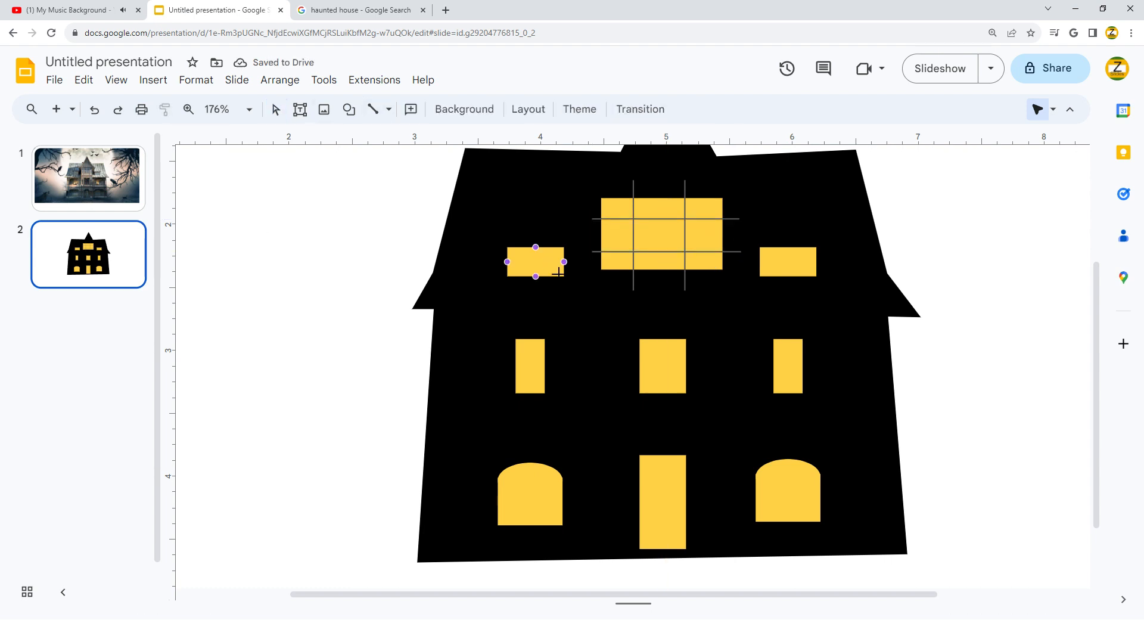
left_click_drag(546, 281, 571, 263)
left_click(373, 109)
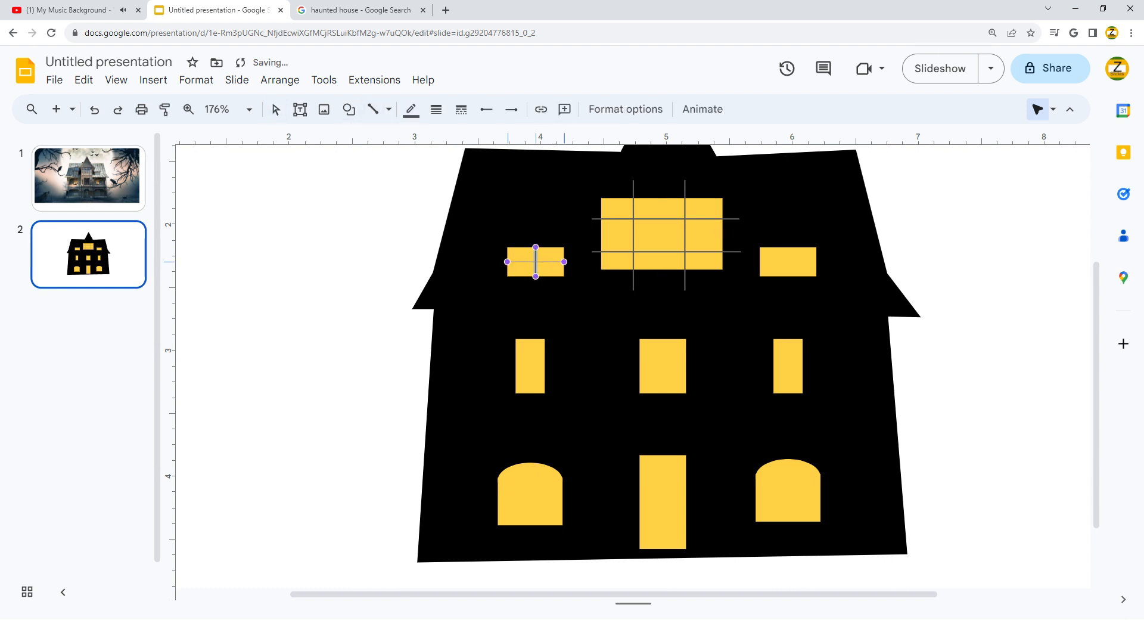
left_click(372, 109)
mouse_move(794, 273)
left_mouse_down()
mouse_move(778, 268)
mouse_move(816, 262)
left_mouse_up()
Draw crossing vertical and horizontal pane lines through the centers of the three middle-floor windows.
left_click(377, 109)
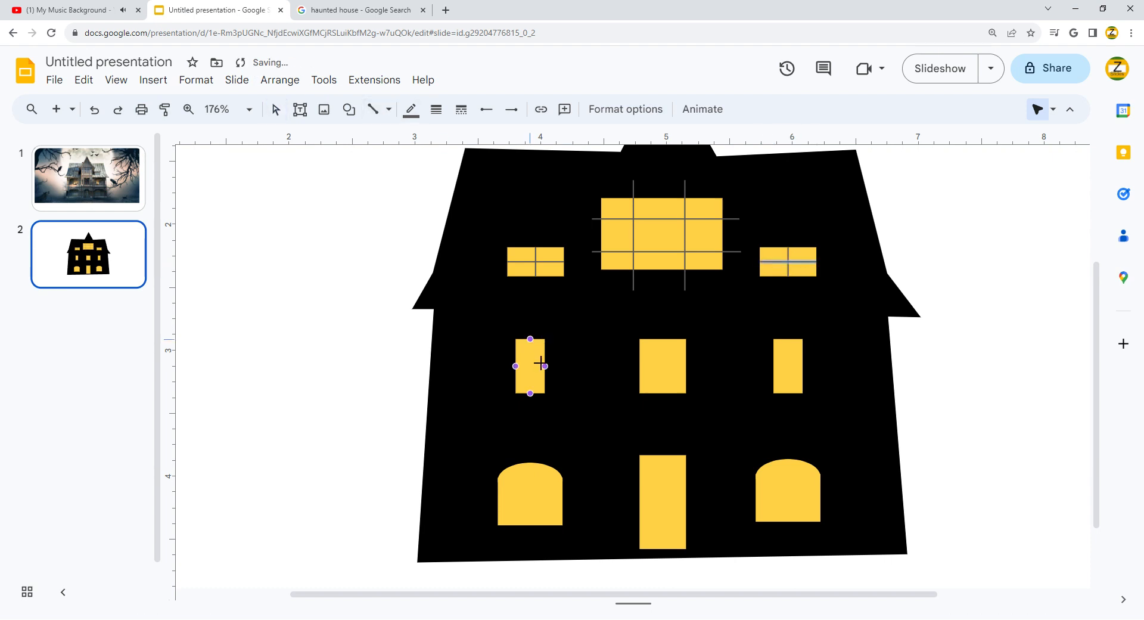
mouse_move(530, 393)
left_mouse_down()
mouse_move(530, 339)
mouse_move(554, 359)
mouse_move(545, 366)
left_mouse_up()
left_click(372, 109)
left_click(374, 110)
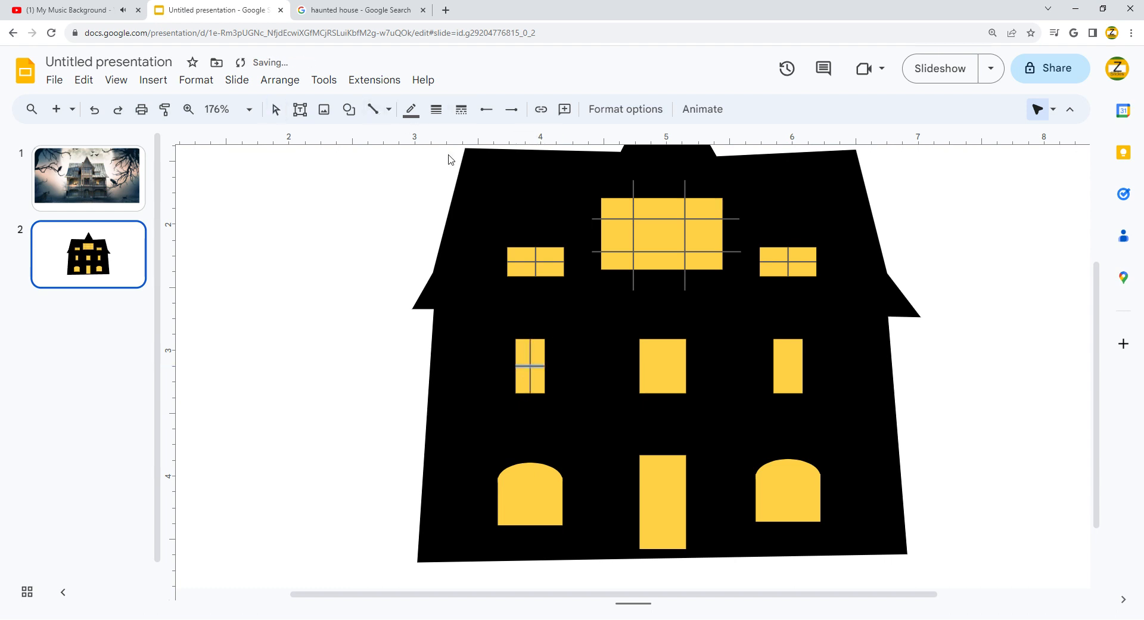
left_click_drag(663, 339, 686, 365)
left_click(373, 109)
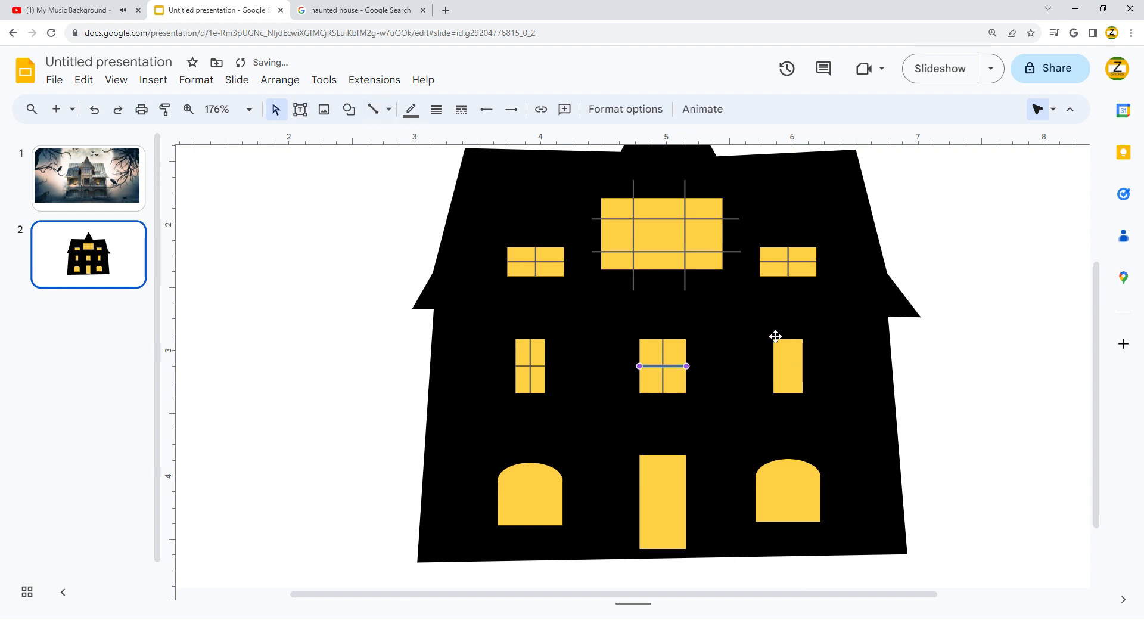
mouse_move(775, 334)
left_mouse_down()
mouse_move(796, 377)
mouse_move(769, 352)
mouse_move(788, 393)
mouse_move(804, 367)
left_mouse_up()
left_click(366, 109)
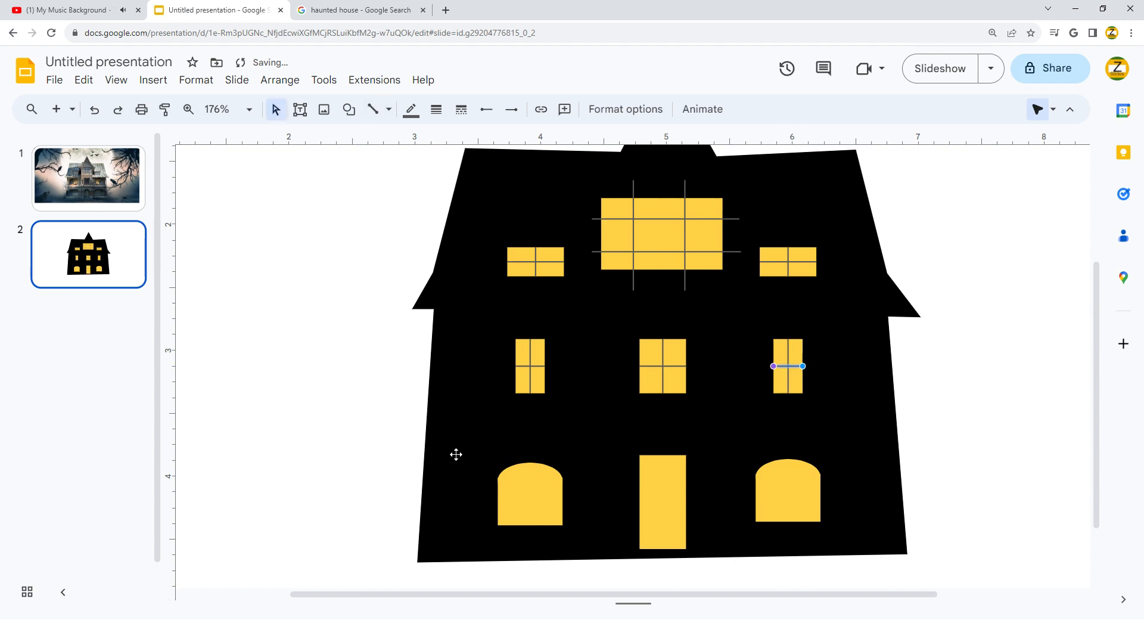
Draw two vertical and two horizontal pane lines across the ground floor's left arched window.
left_click(375, 118)
scroll(633, 367, "down", 2)
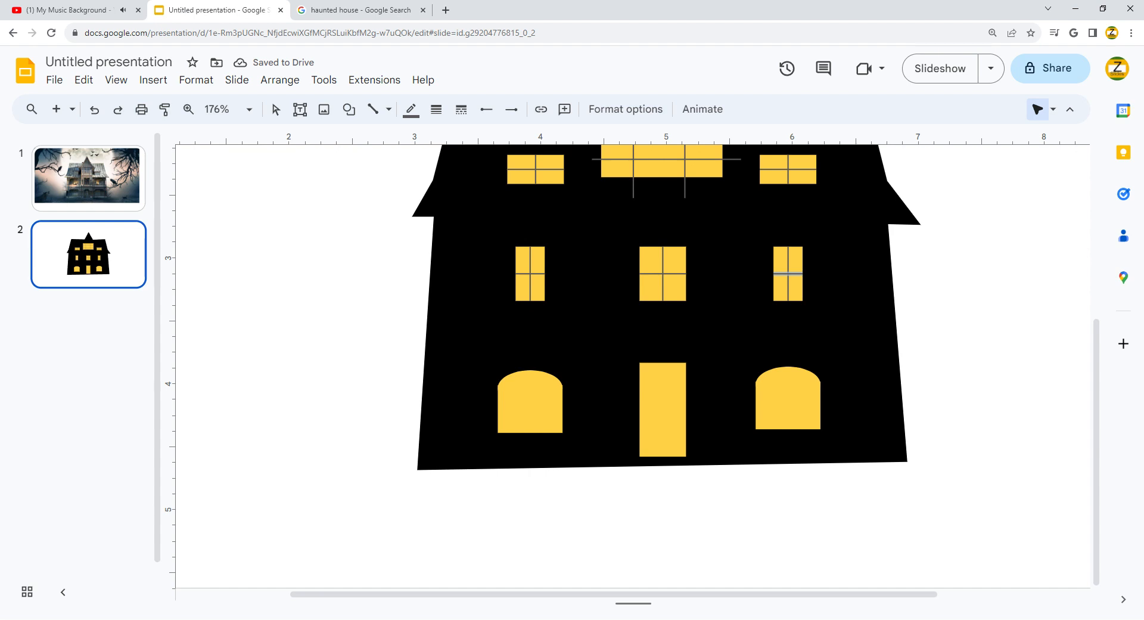
mouse_move(516, 350)
left_mouse_down()
mouse_move(531, 429)
mouse_move(515, 451)
mouse_move(522, 430)
mouse_move(551, 413)
left_mouse_up()
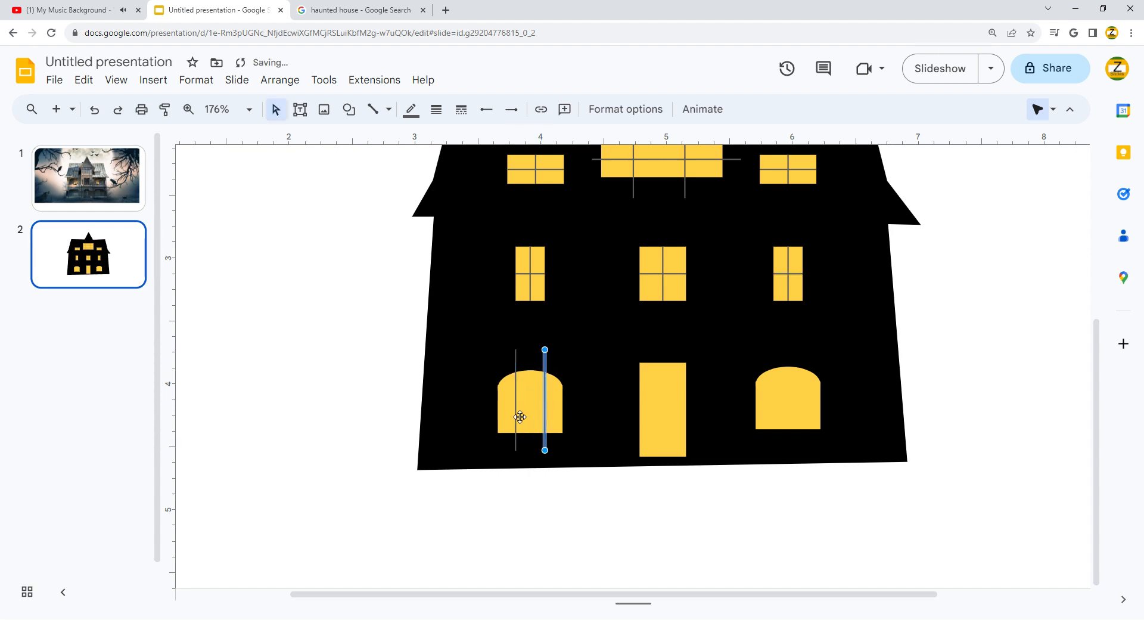
left_click(372, 109)
mouse_move(473, 388)
left_mouse_down()
mouse_move(584, 388)
mouse_move(542, 400)
left_mouse_up()
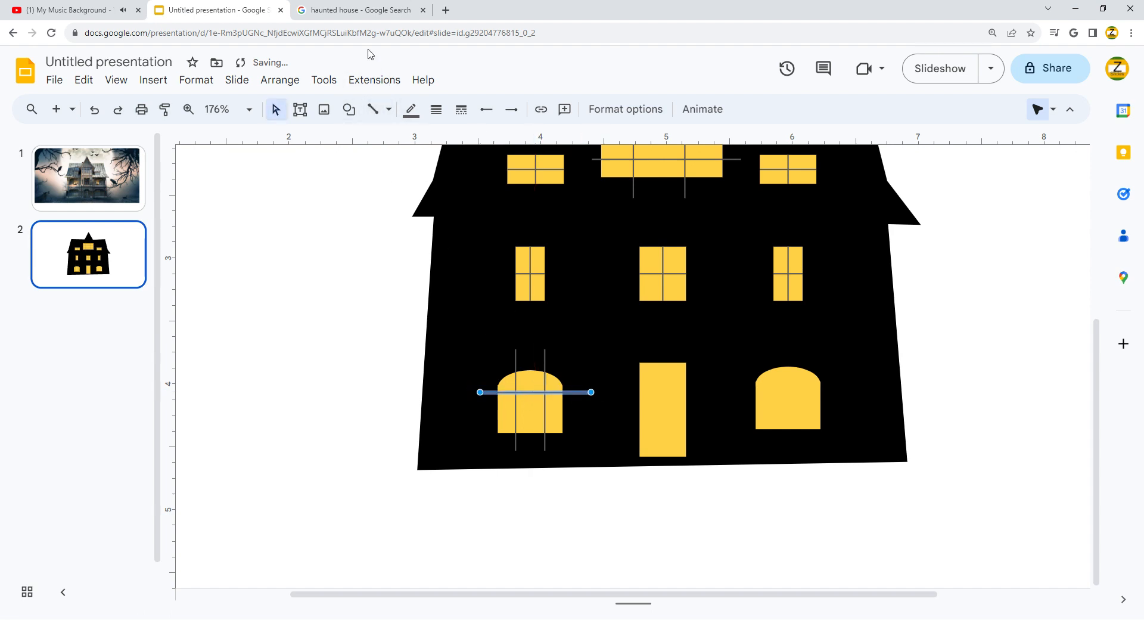
left_click(372, 109)
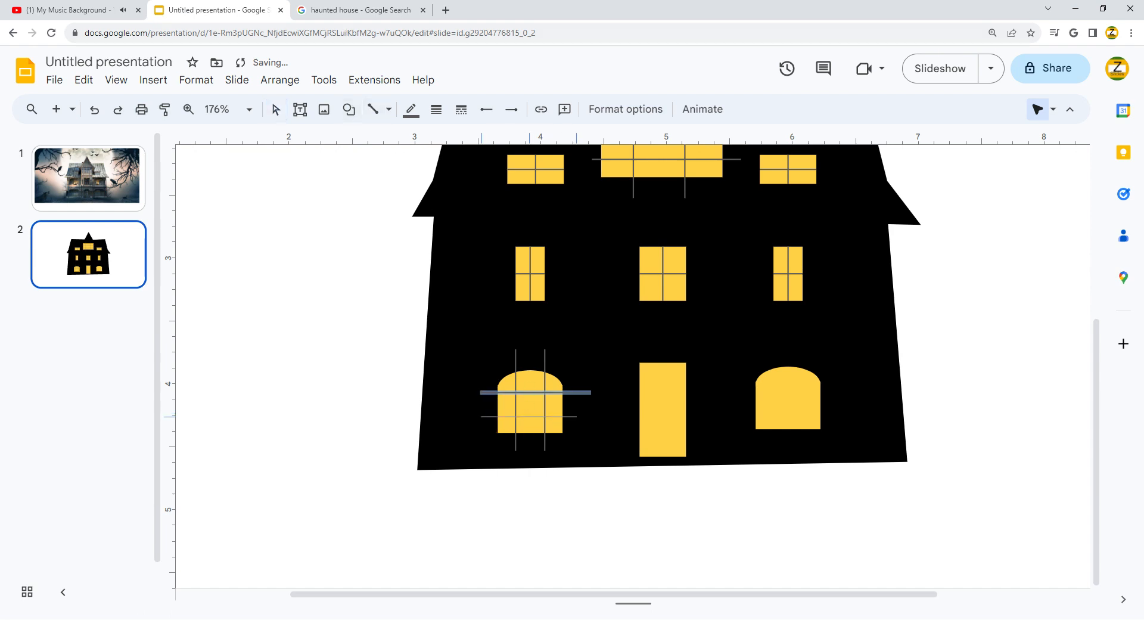
left_click_drag(482, 416, 577, 416)
Duplicate the left arched window's four pane lines and position the copy over the right arched window.
left_click(567, 394, "shift")
left_click(545, 384, "shift")
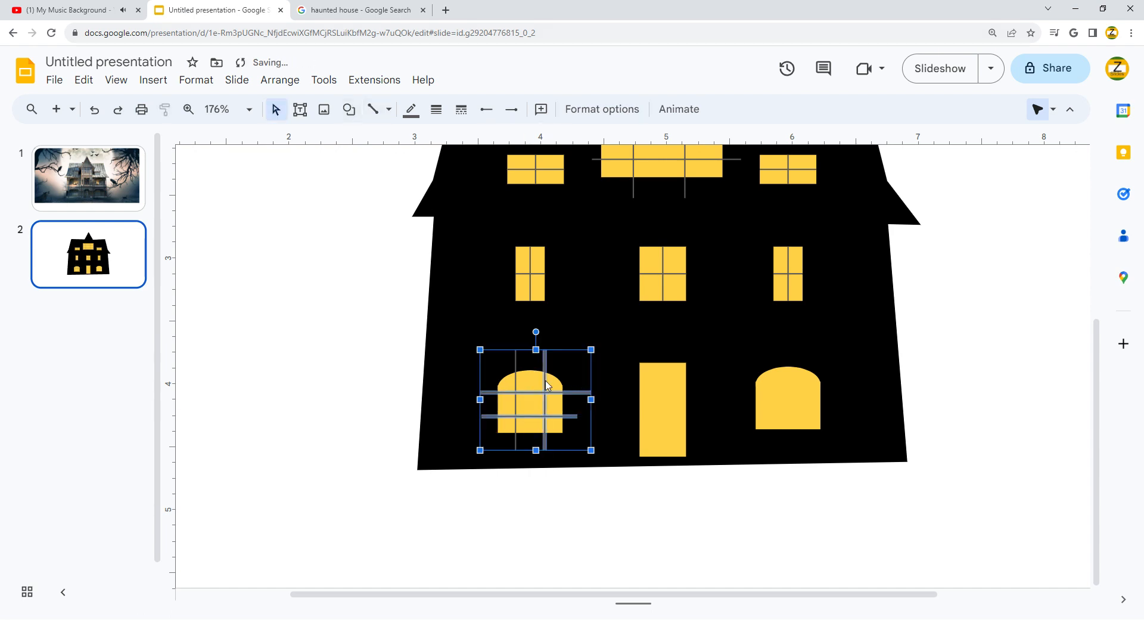
key("ctrl+d")
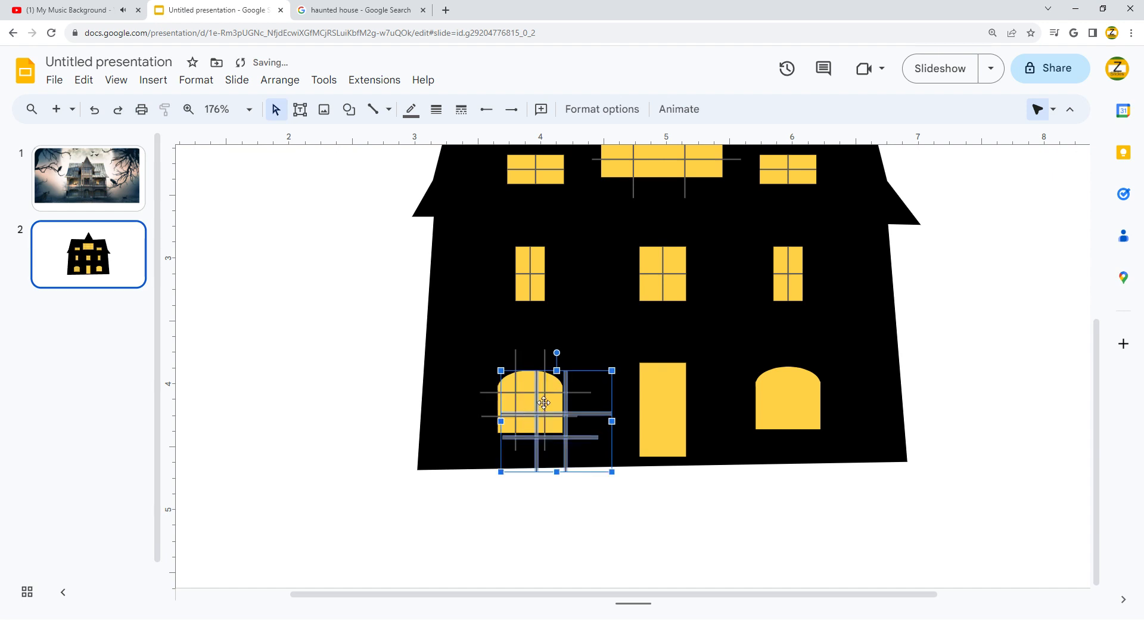
left_click_drag(565, 391, 778, 374)
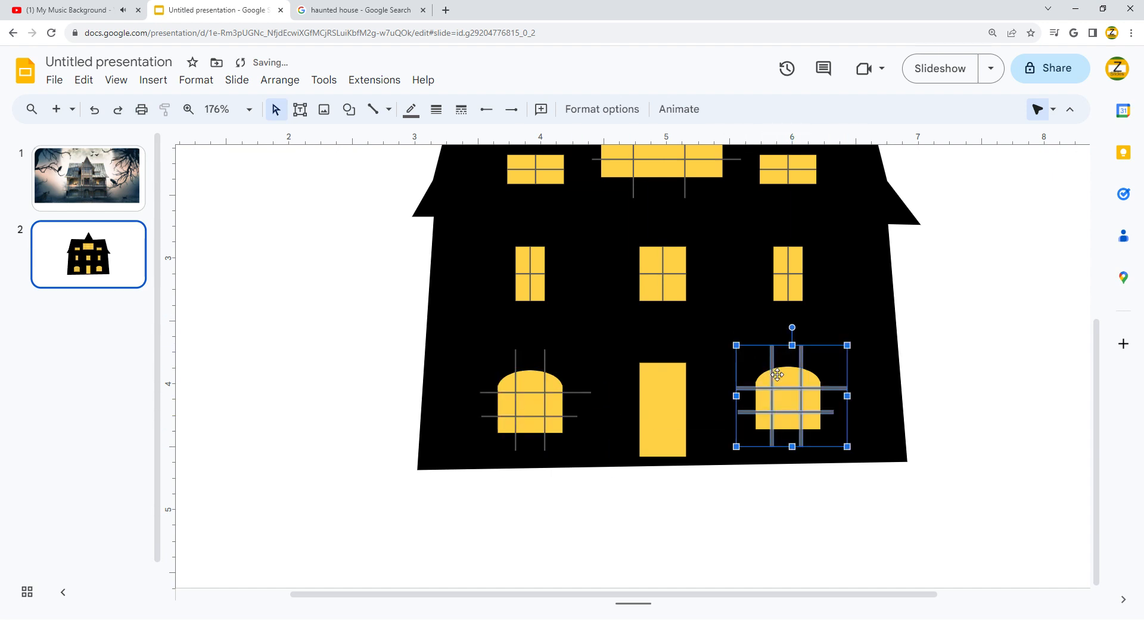
key("Right")
key("Right")
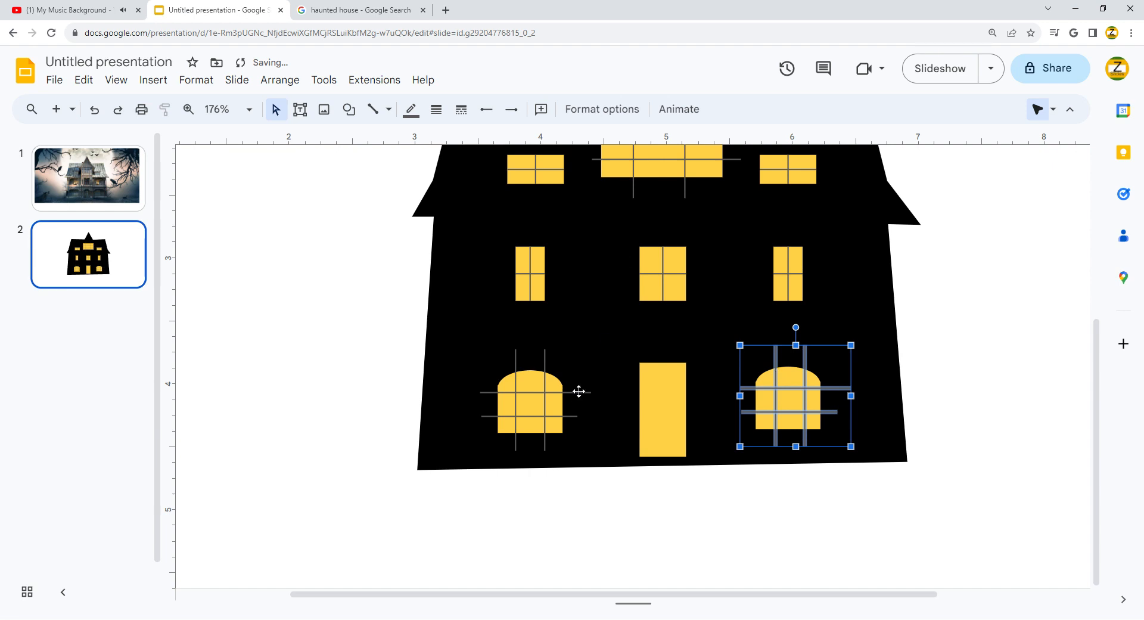
left_click(552, 392, "shift")
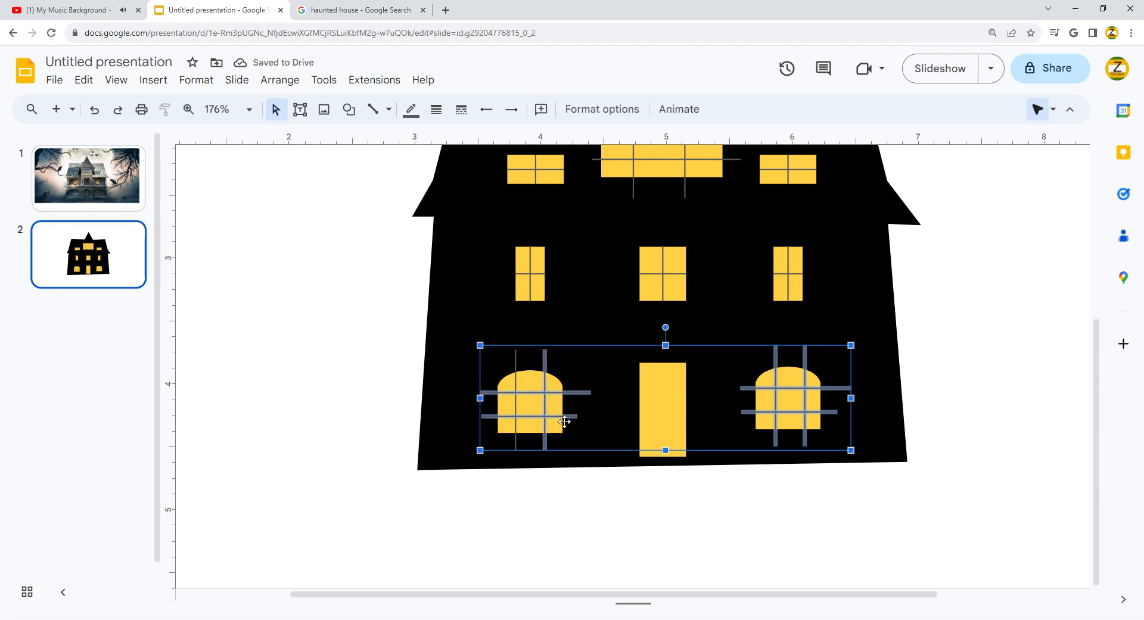
left_click(536, 275, "shift")
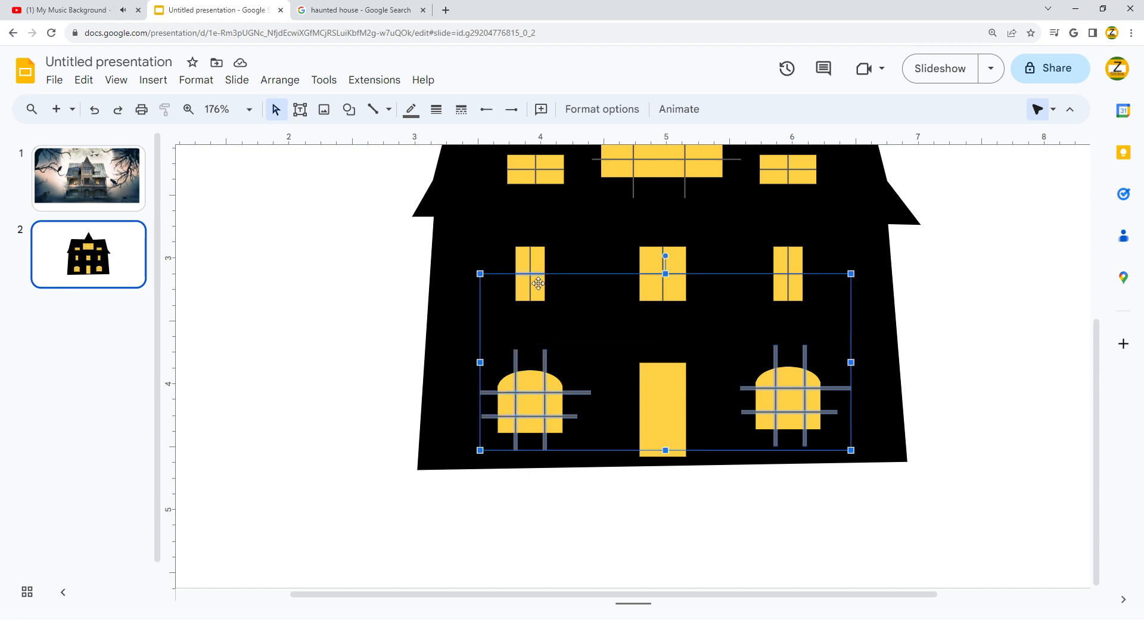
left_click(531, 264, "shift")
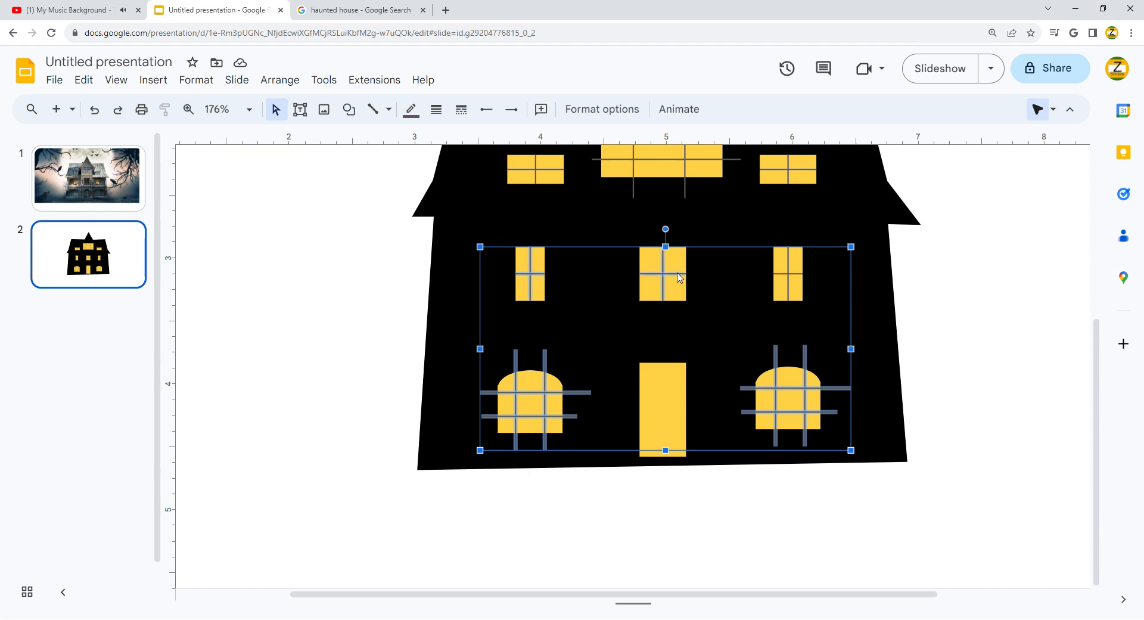
left_click(789, 263, "shift")
left_click(785, 172, "shift")
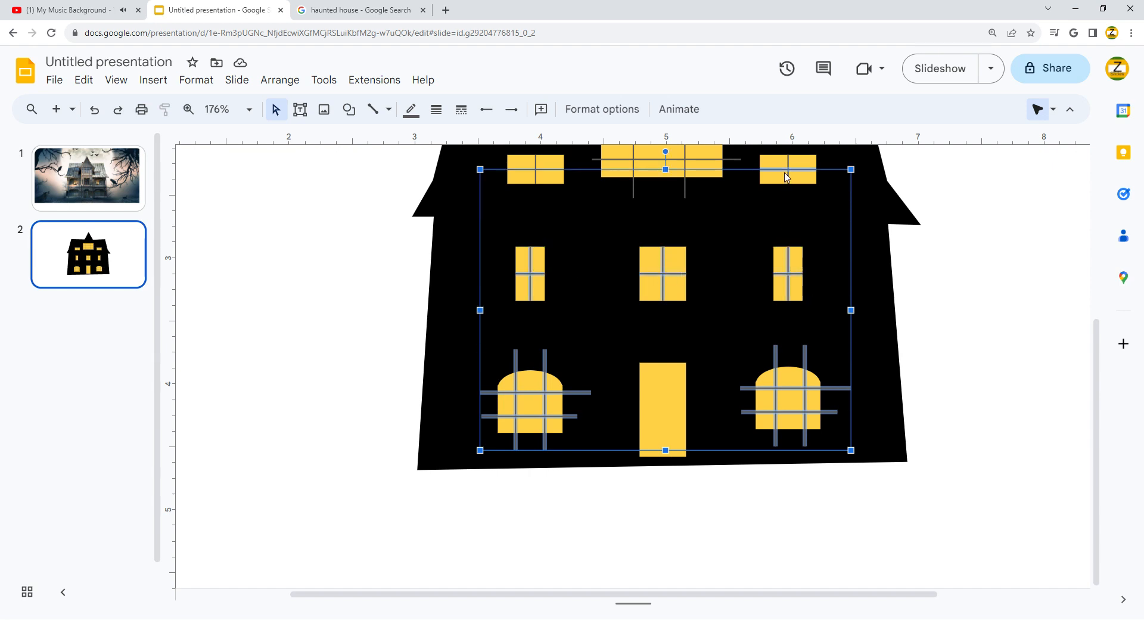
left_click(321, 210)
Draw two horizontal pane lines across the door and one vertical line down its center.
left_click(373, 109)
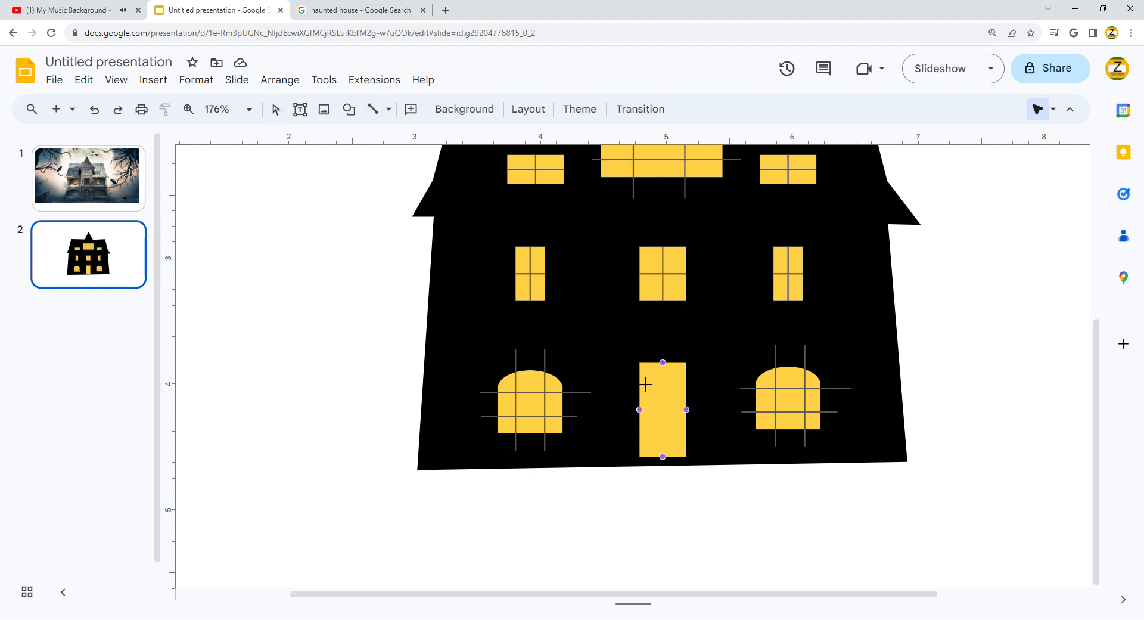
mouse_move(650, 400)
left_mouse_down()
mouse_move(725, 400)
mouse_move(657, 439)
mouse_move(668, 436)
left_mouse_up()
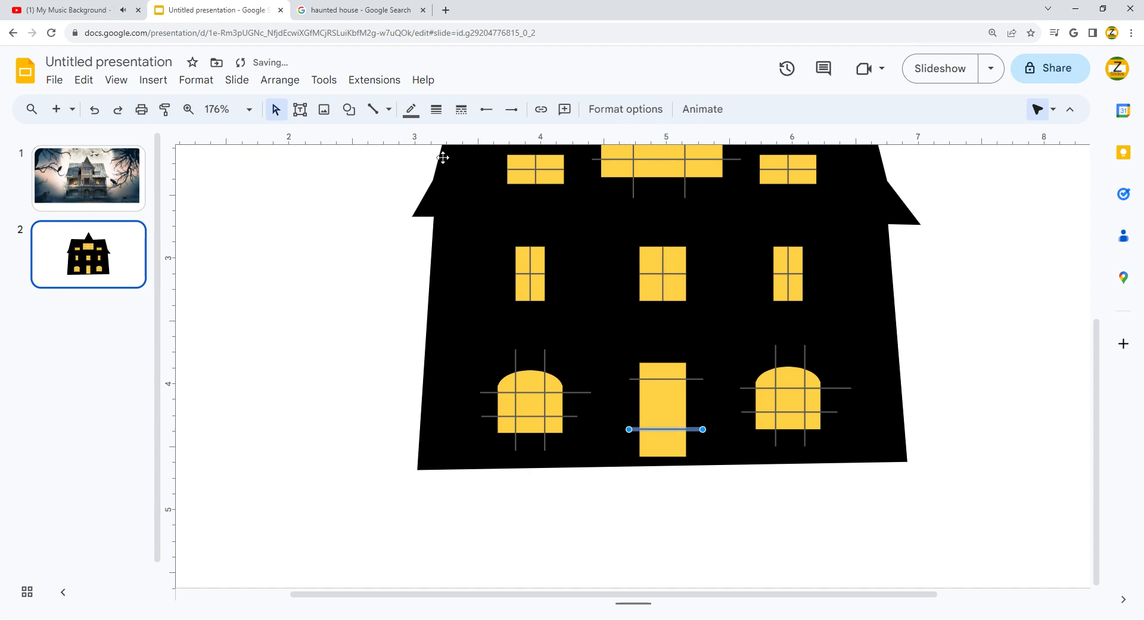
left_click(373, 109)
left_click_drag(662, 362, 663, 456)
Move the door's two horizontal pane lines down slightly together so they sit evenly between its top and bottom edges.
left_click(657, 430)
left_click(648, 386, "shift")
left_click(646, 380, "shift")
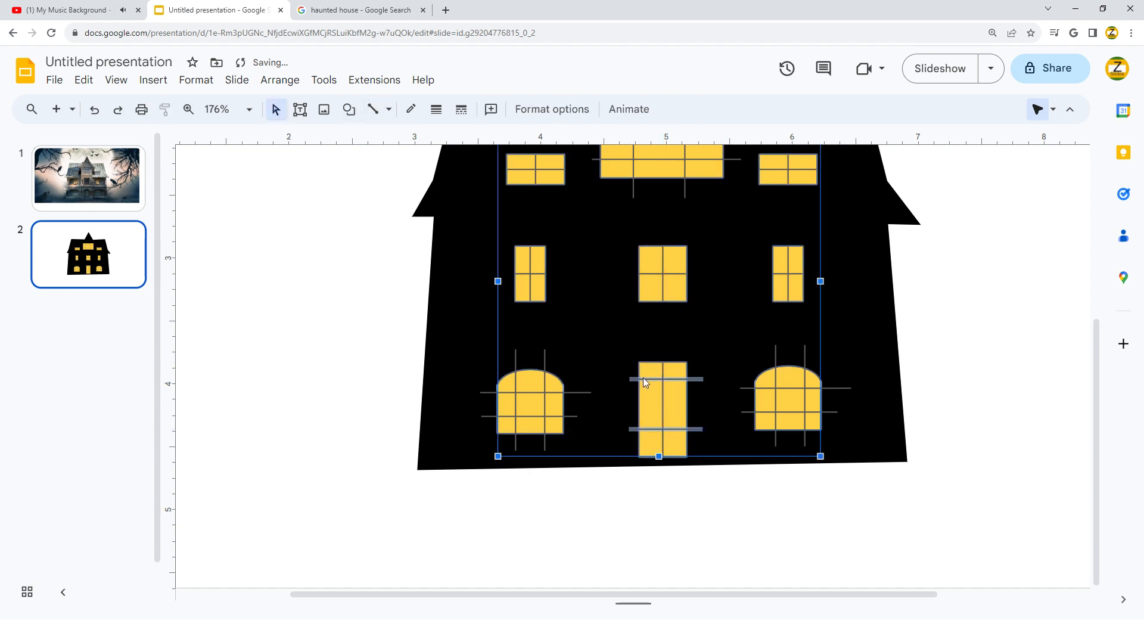
left_click(648, 373, "shift")
left_click_drag(651, 385, 651, 399)
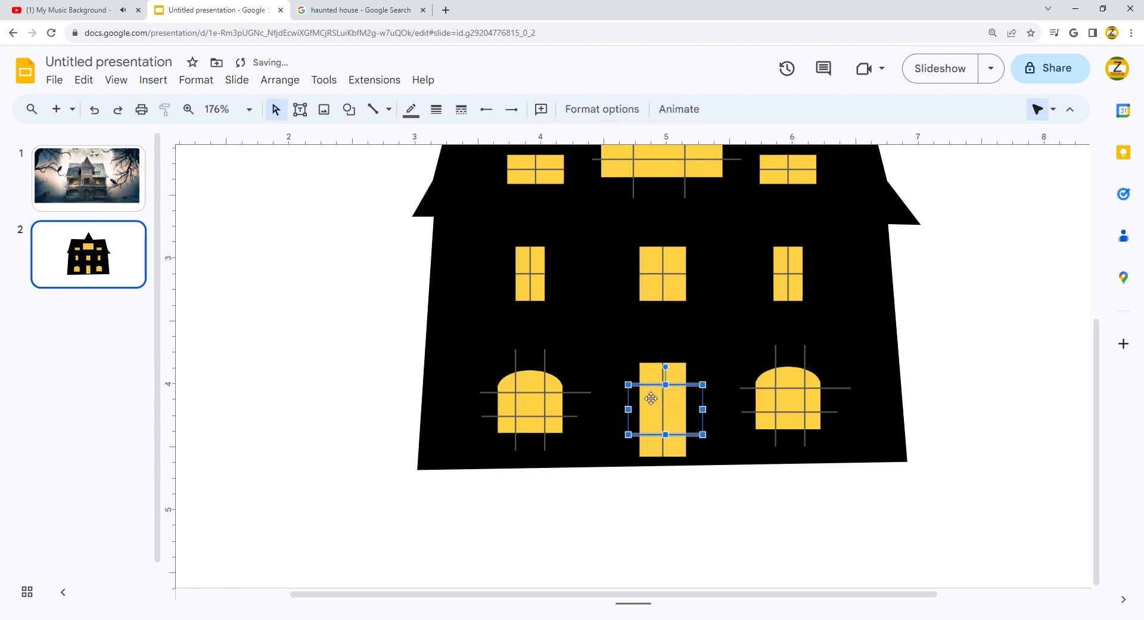
left_click(653, 507)
Group all pane lines of the door and of the windows on every floor, leaving out the yellow shapes.
left_click(658, 386)
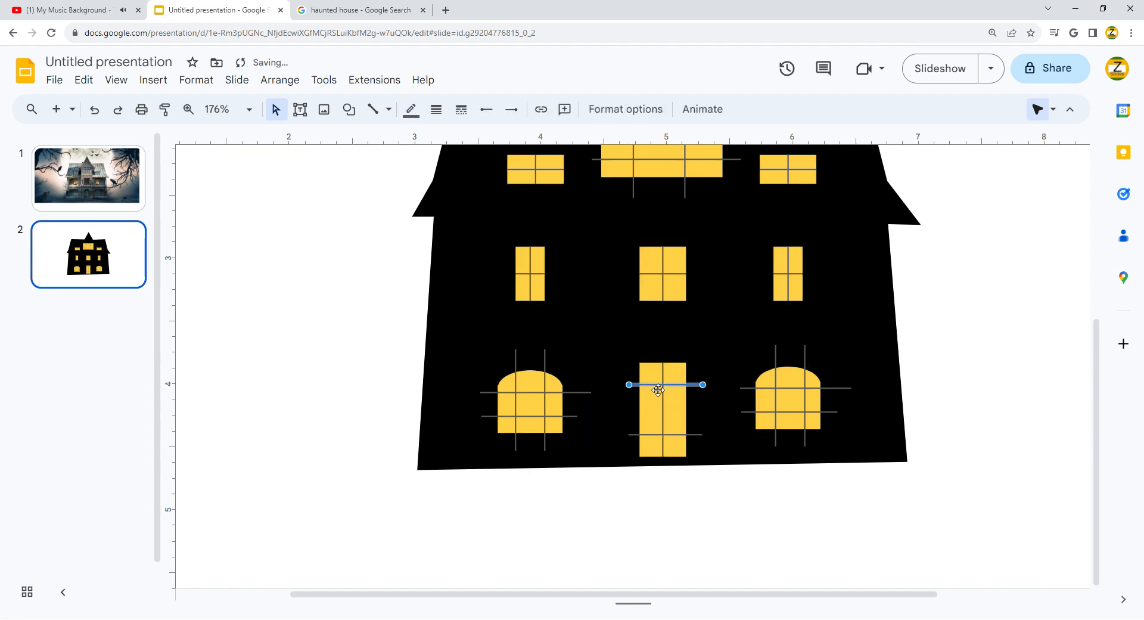
left_click(663, 381, "shift")
left_click(680, 439, "shift")
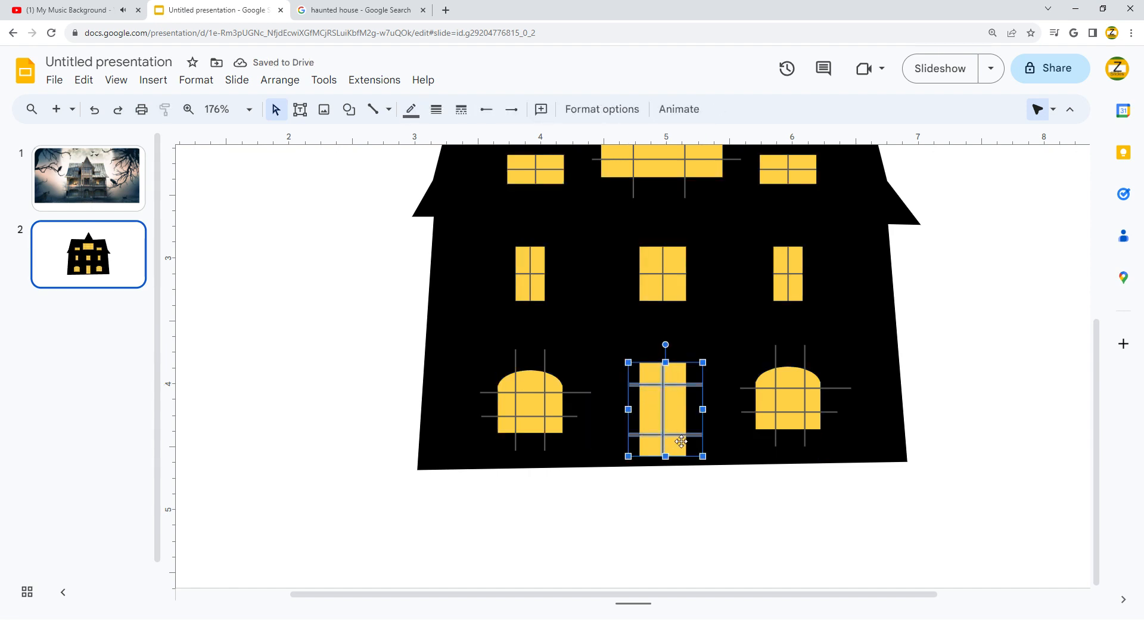
left_click(776, 390, "shift")
left_click(820, 388, "shift")
left_click(811, 399, "shift")
left_click(804, 398, "shift")
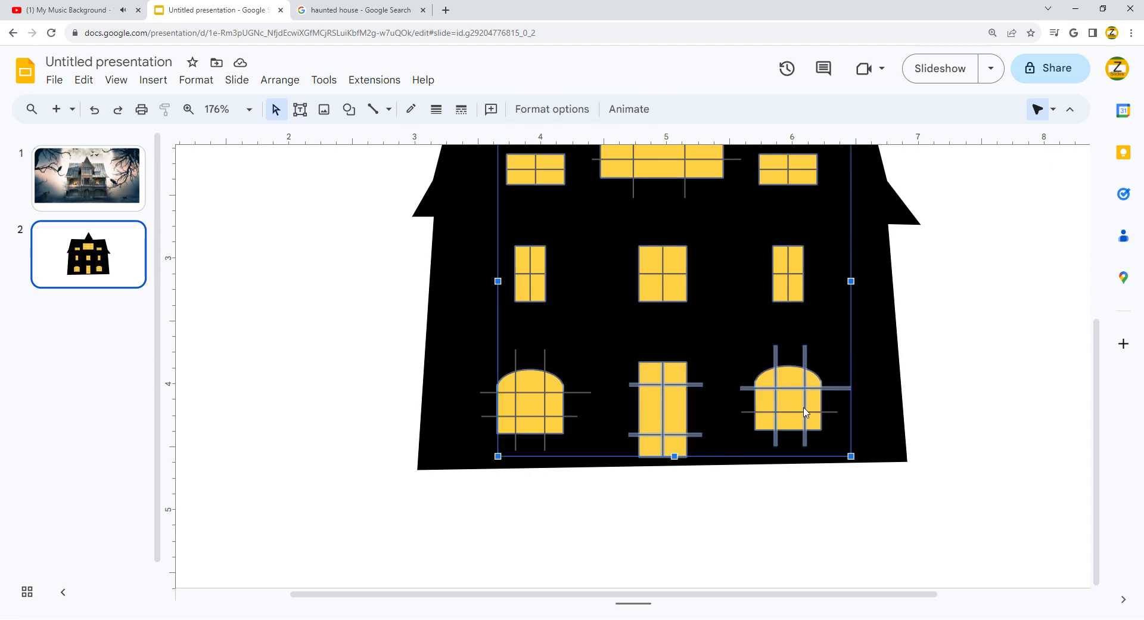
left_click(805, 412, "shift")
left_click(537, 379, "shift")
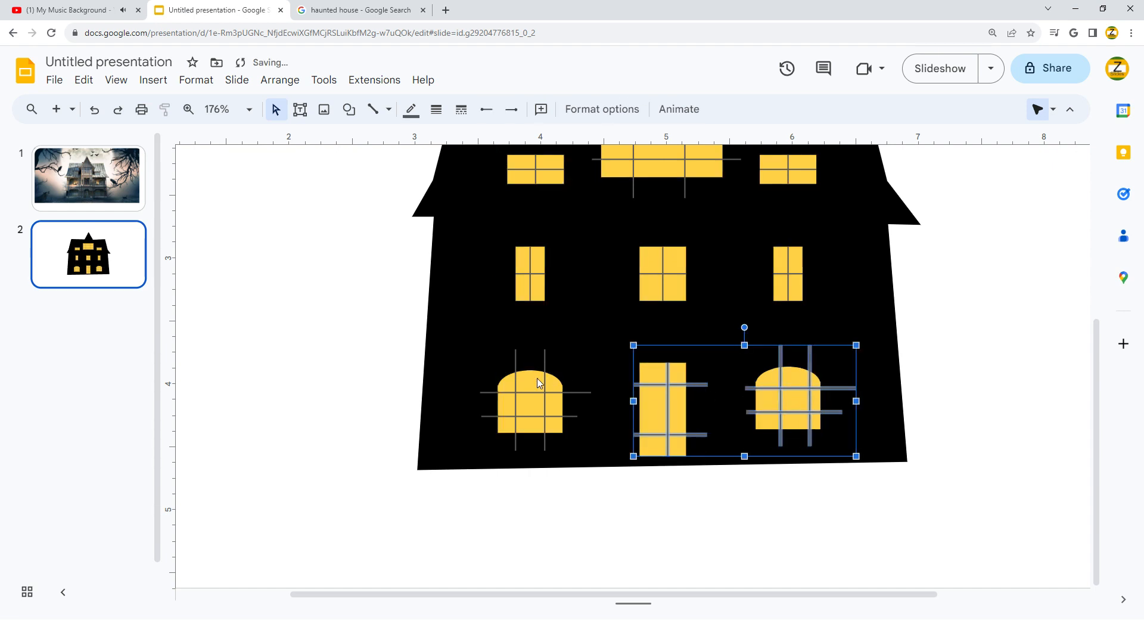
left_click(545, 390, "shift")
left_click(533, 402, "shift")
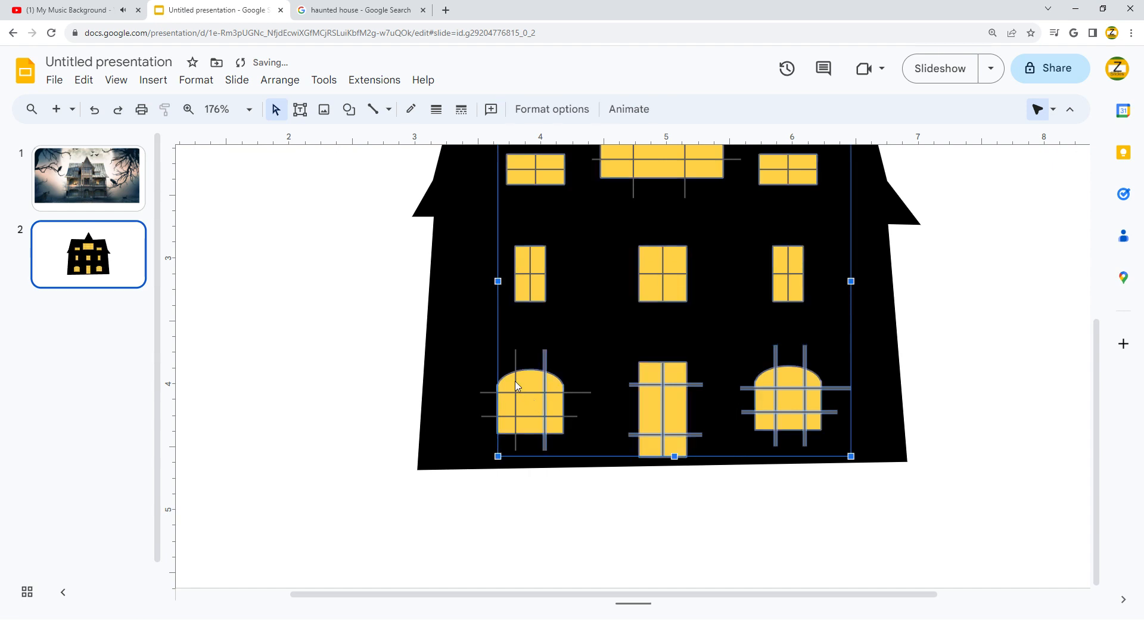
left_click(516, 385, "shift")
left_click(535, 392, "shift")
left_click(534, 416, "shift")
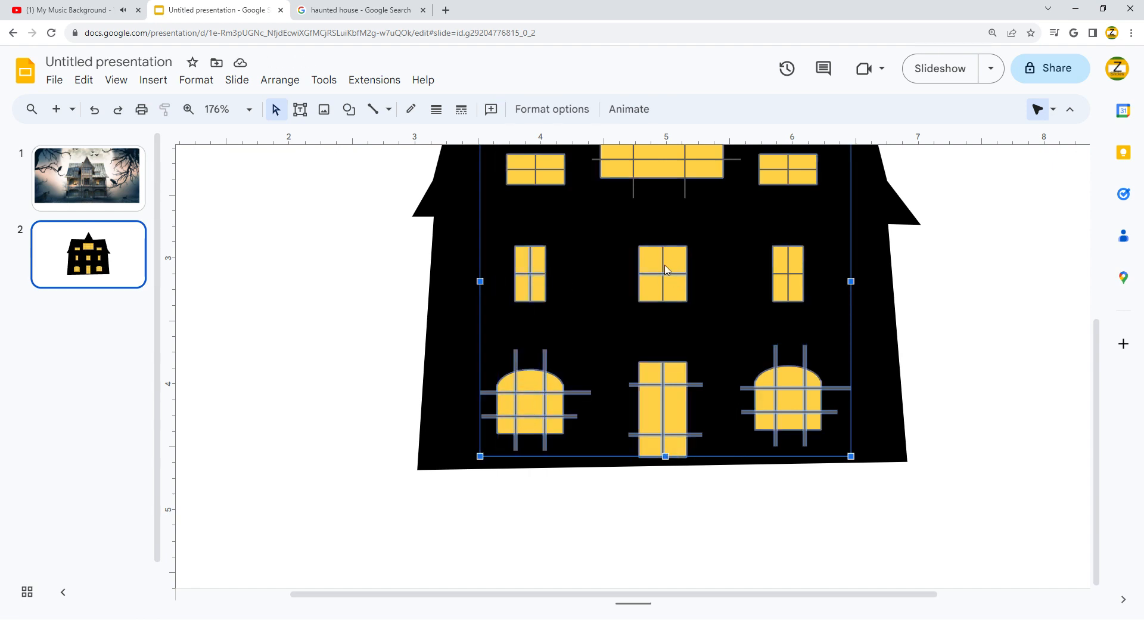
left_click(790, 270, "shift")
scroll(772, 227, "left", 3)
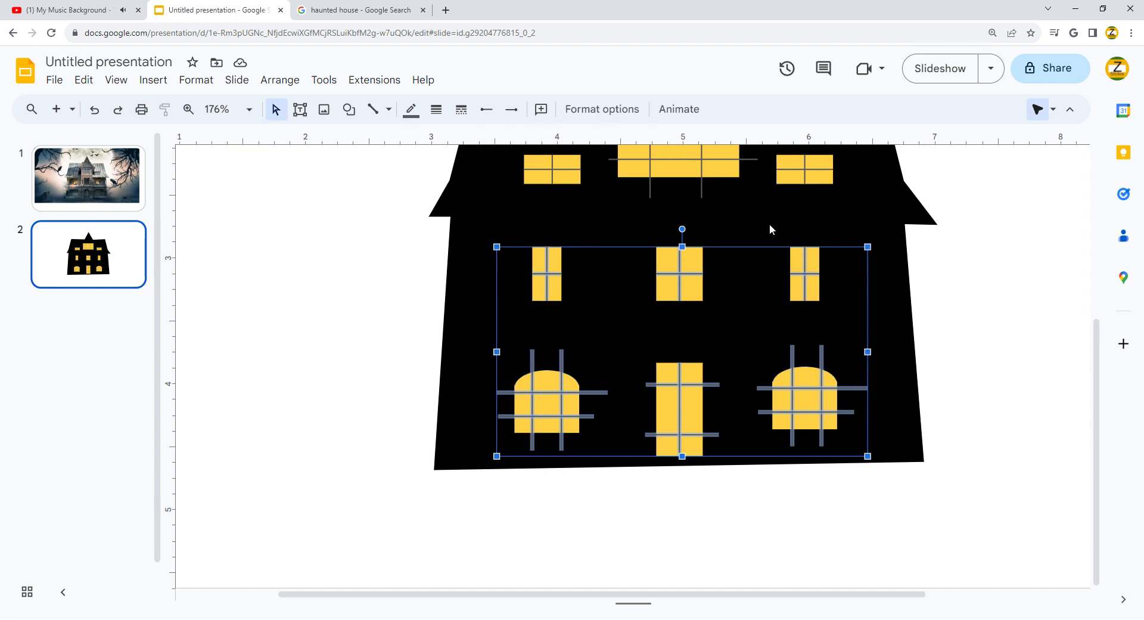
scroll(793, 246, "up", 2)
scroll(752, 249, "right", 3)
left_click(694, 247, "shift")
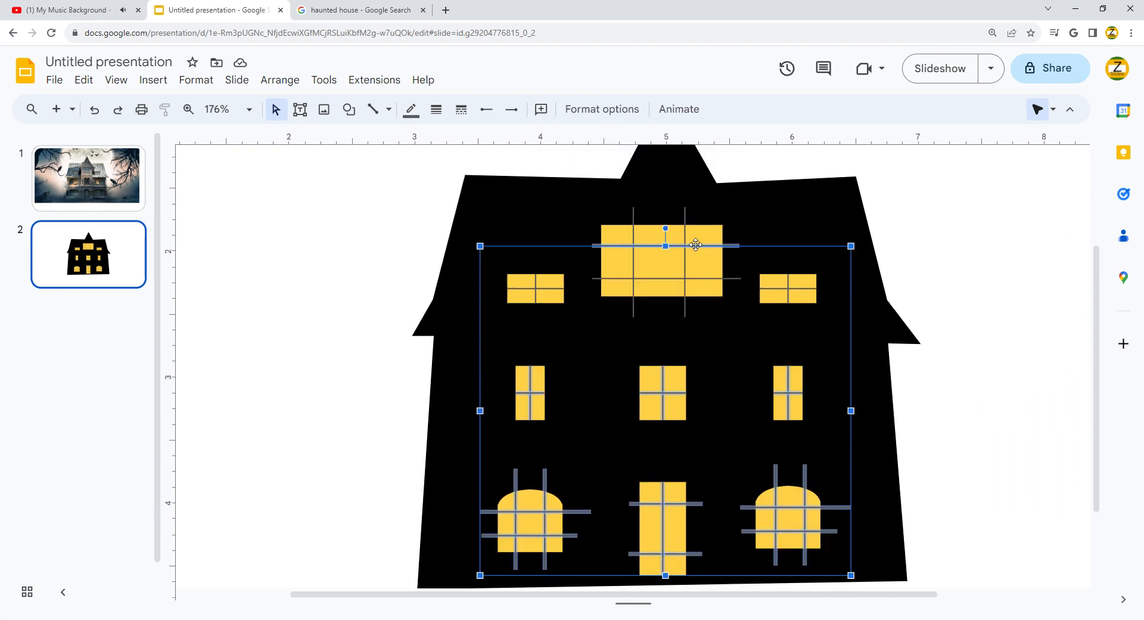
left_click(674, 237, "shift")
left_click(634, 233, "shift")
left_click(685, 234, "shift")
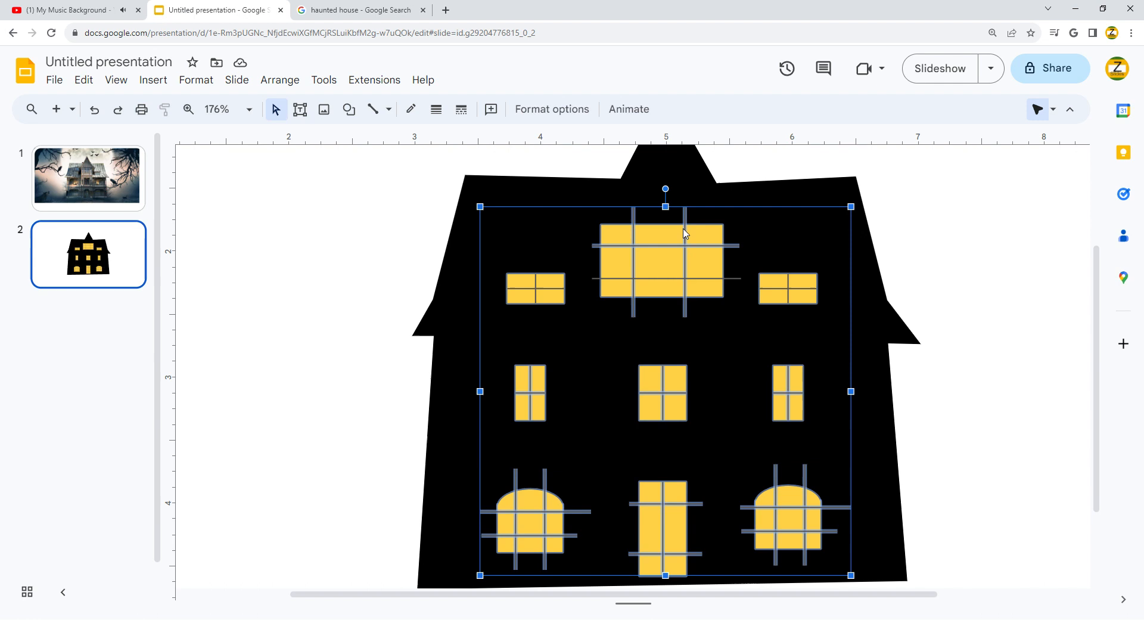
left_click(656, 279, "shift")
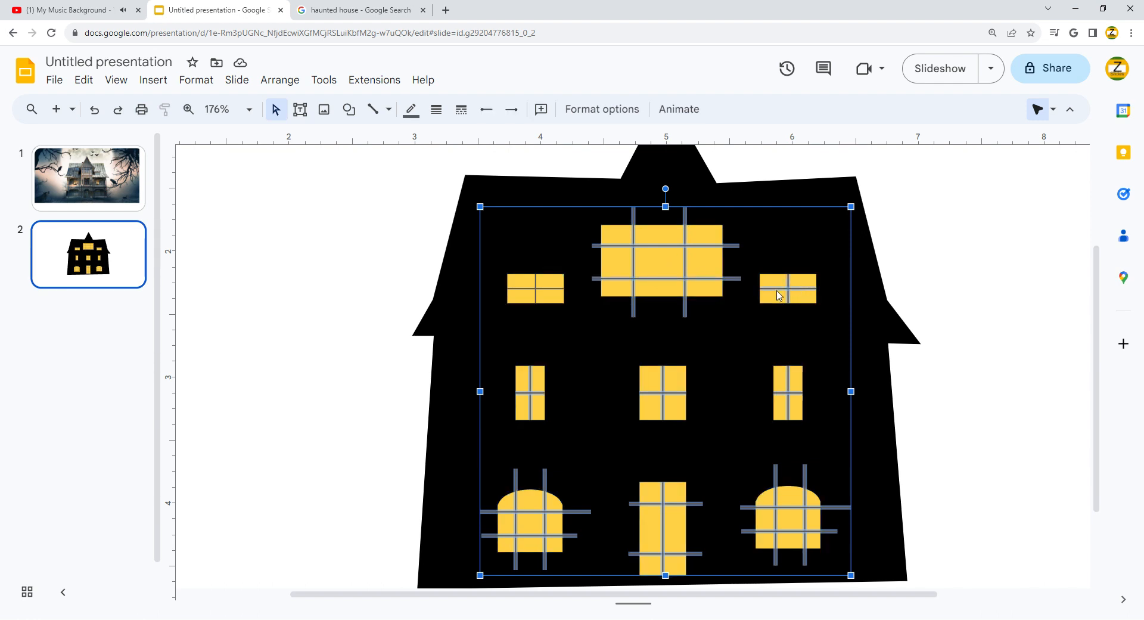
left_click(545, 289, "shift")
right_click(540, 295)
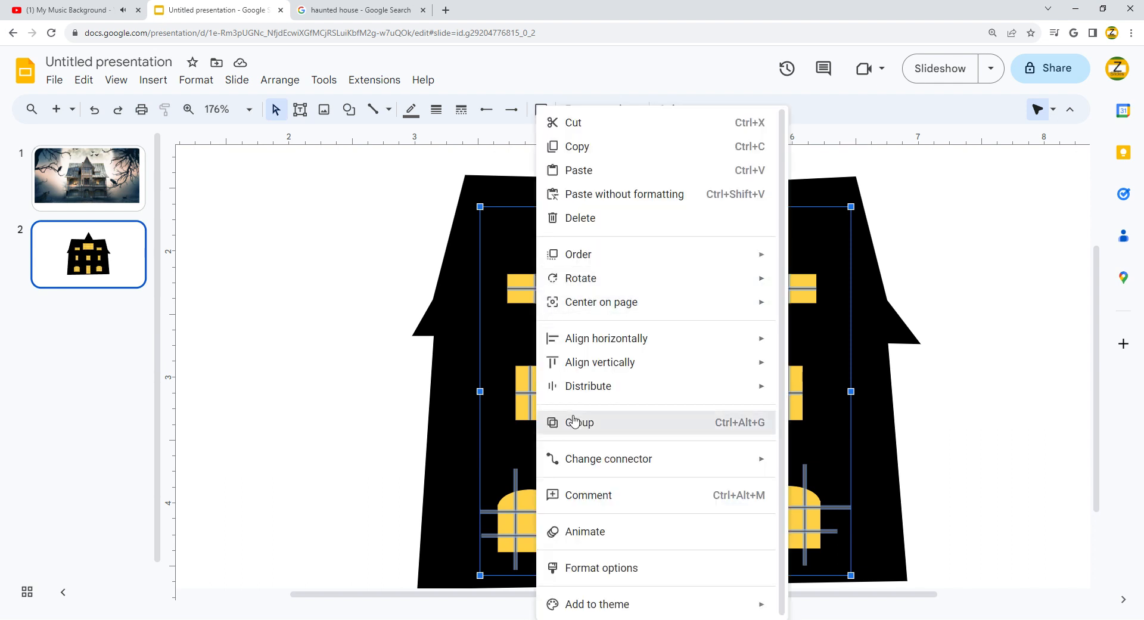
left_click(574, 421)
Set the grouped pane lines' color to black and their weight to 3px.
left_click(412, 111)
left_click(416, 237)
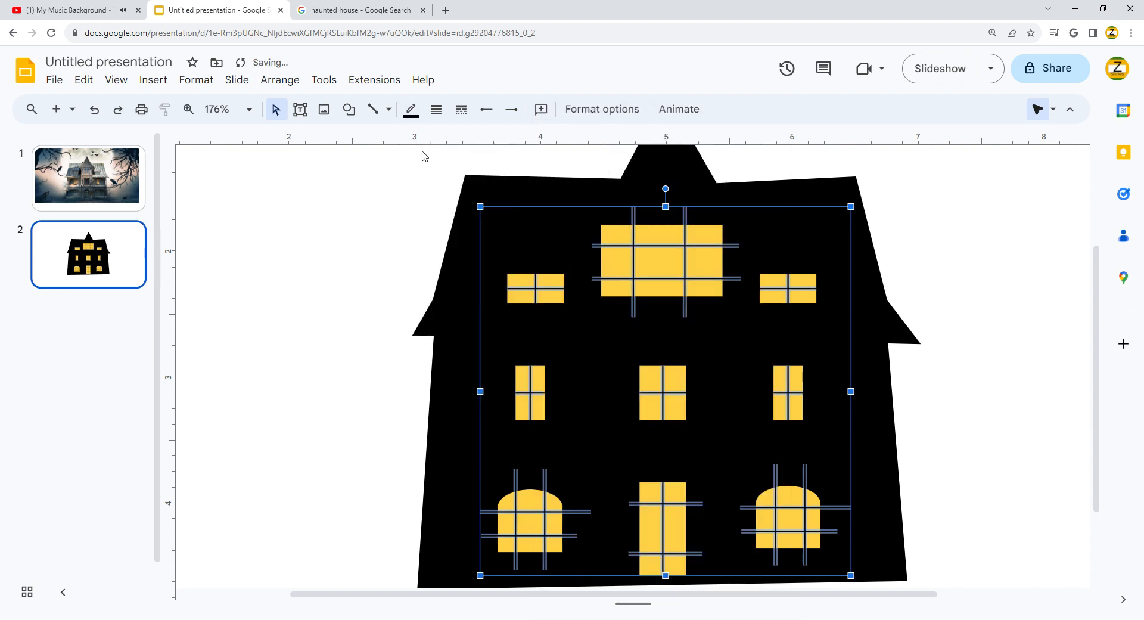
left_click(436, 111)
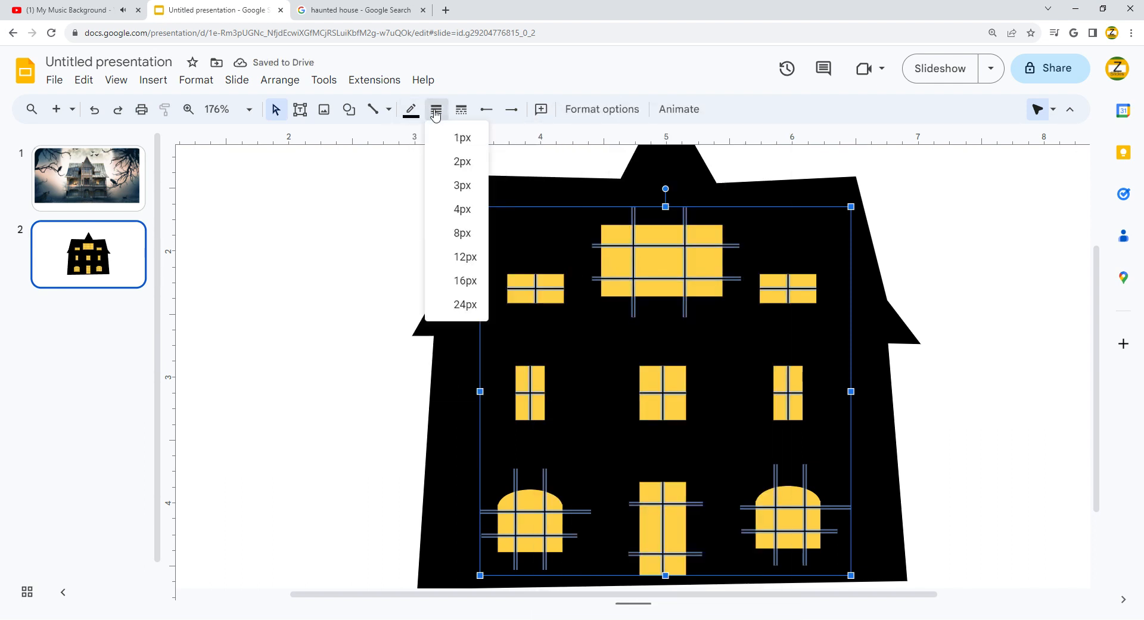
left_click(462, 182)
left_click(310, 233)
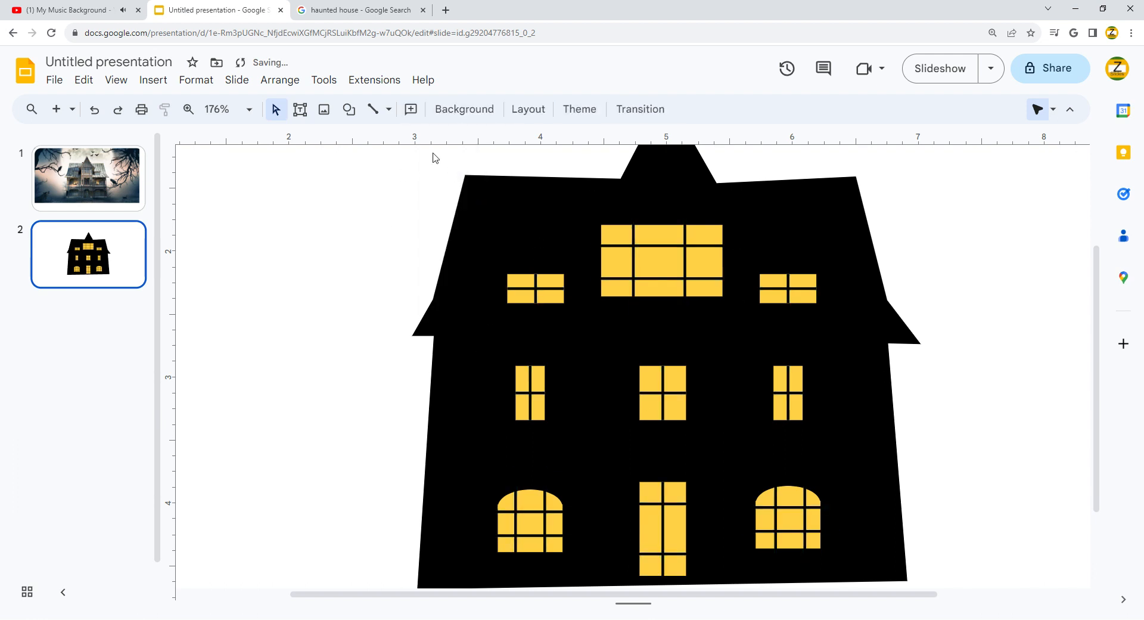
Edit the house silhouette's points, pulling its lower right corner down slightly to level the base.
left_click(249, 109)
left_click(240, 146)
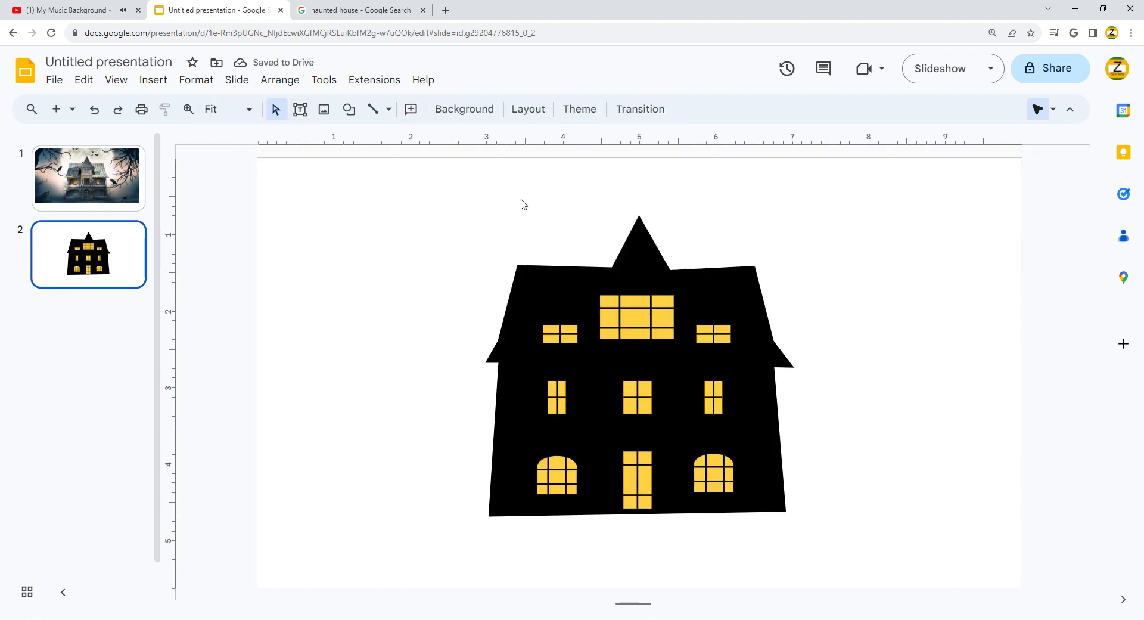
left_click(763, 509)
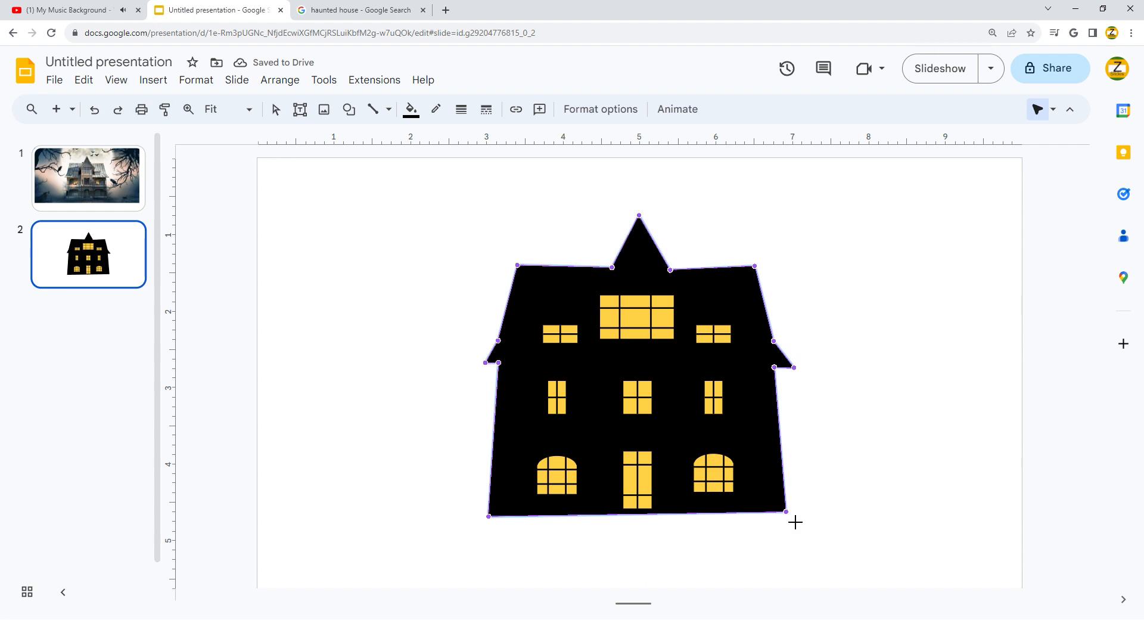
left_click_drag(795, 522, 794, 526)
left_click(390, 204)
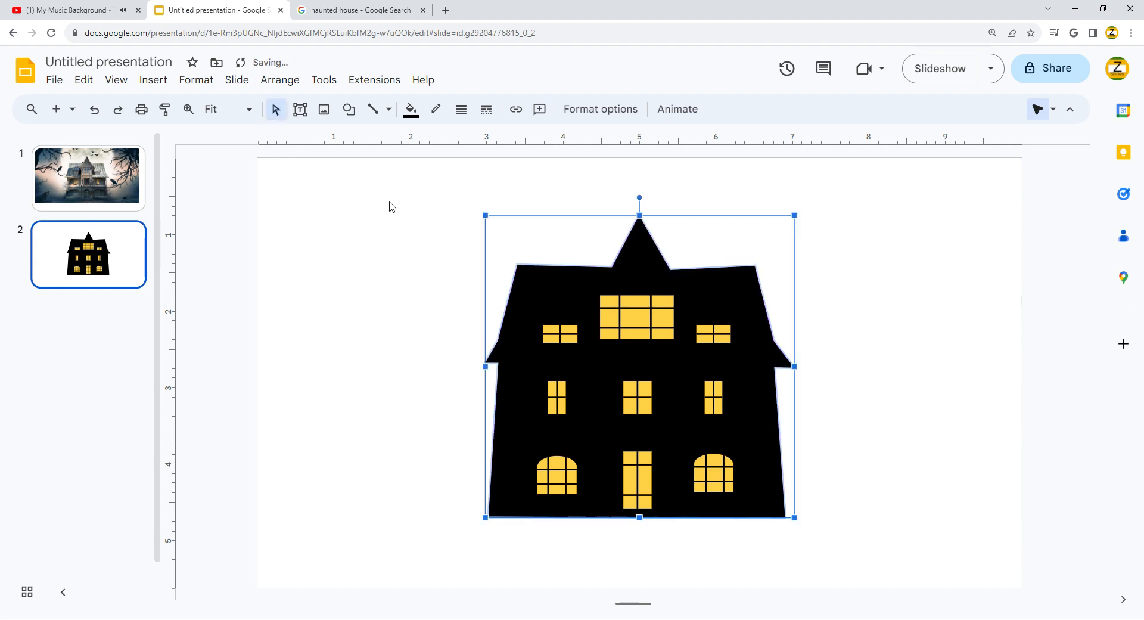
Group the house silhouette, yellow windows, door and pane lines into a single object.
left_click_drag(390, 204, 964, 569)
right_click(664, 419)
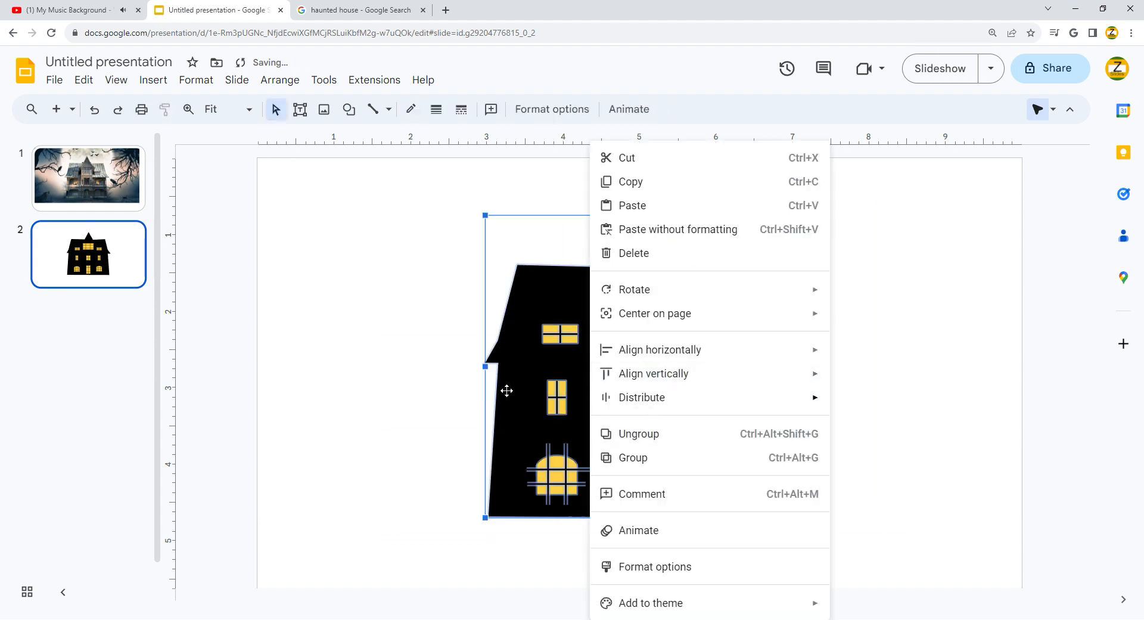
left_click(685, 463)
Center the grouped house horizontally on the page and resize it to about 3.7 inches wide.
left_click_drag(802, 525, 658, 388)
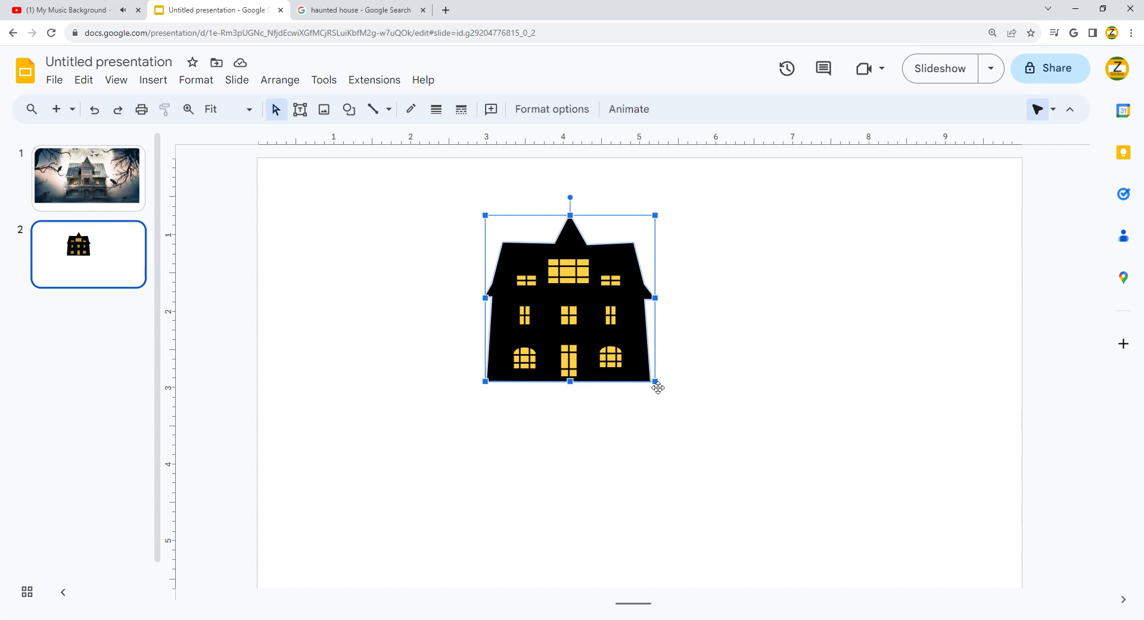
left_click_drag(658, 389, 721, 428)
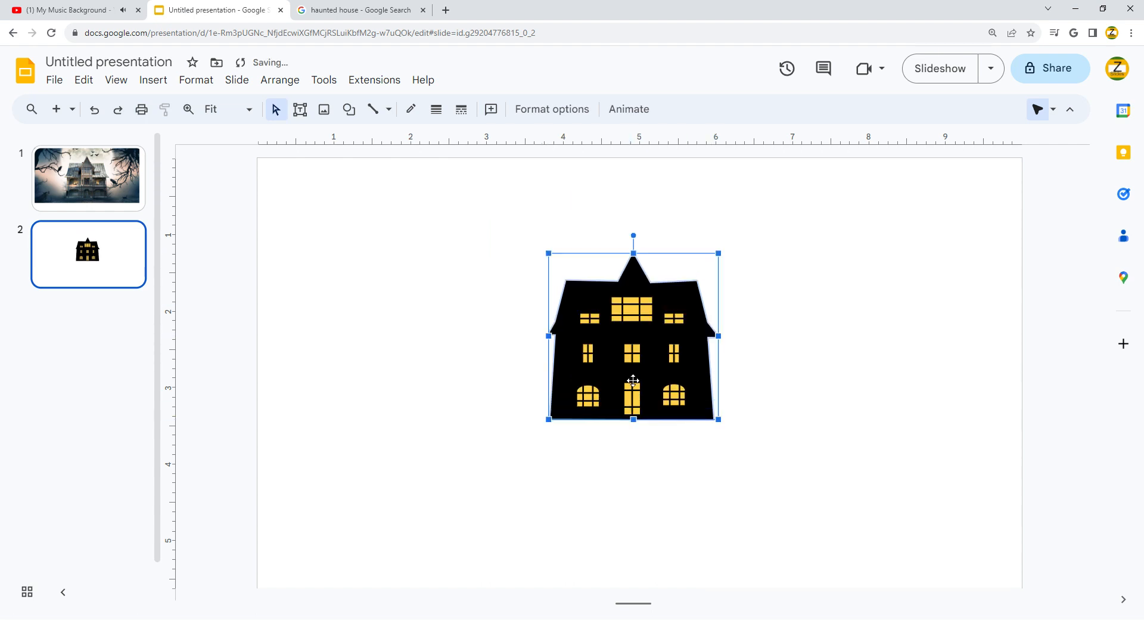
right_click(625, 364)
mouse_move(662, 425)
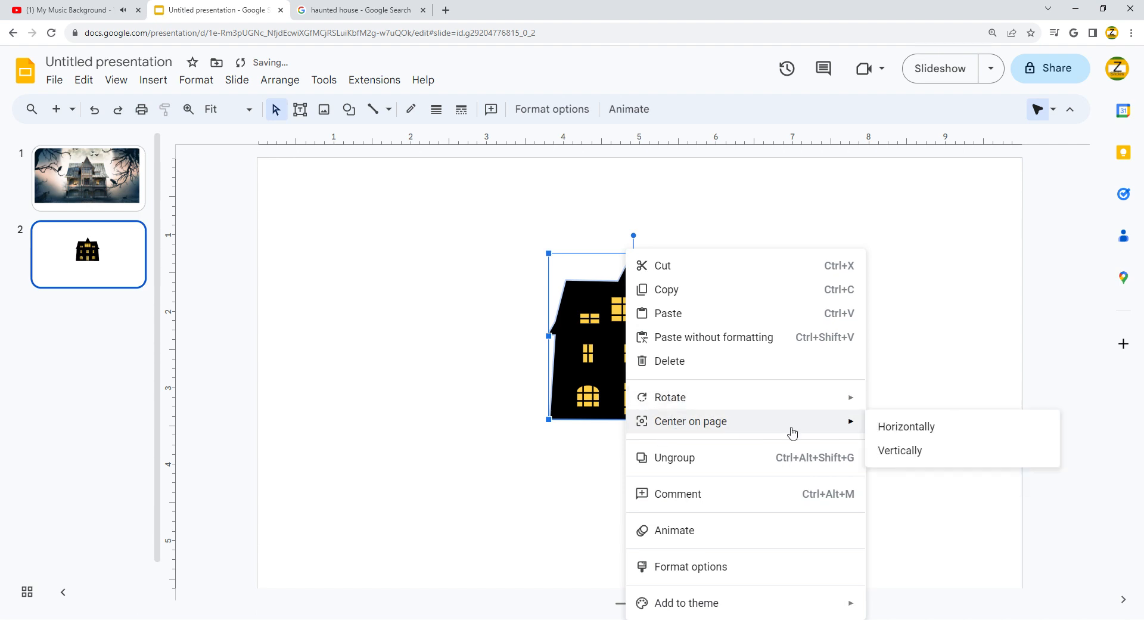
left_click(906, 426)
left_click_drag(728, 423, 782, 490)
left_click(402, 337)
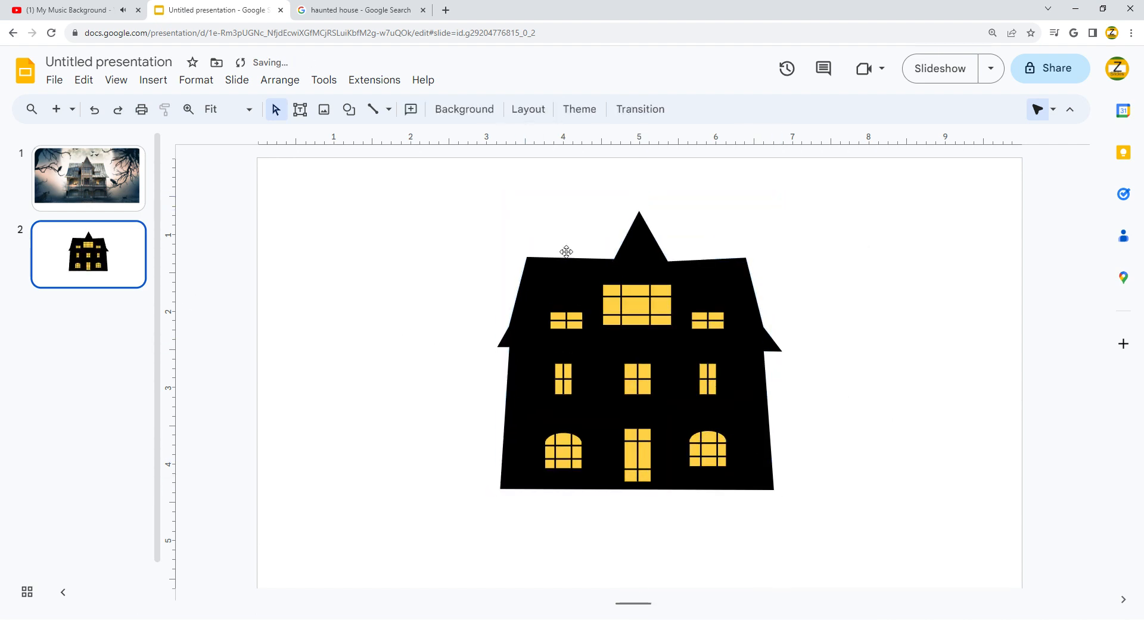
Draw a closed hilly ground shape with the Curve tool along the slide's lower part, overlapping the house's base and extending past both slide edges.
left_click(389, 109)
left_click(394, 234)
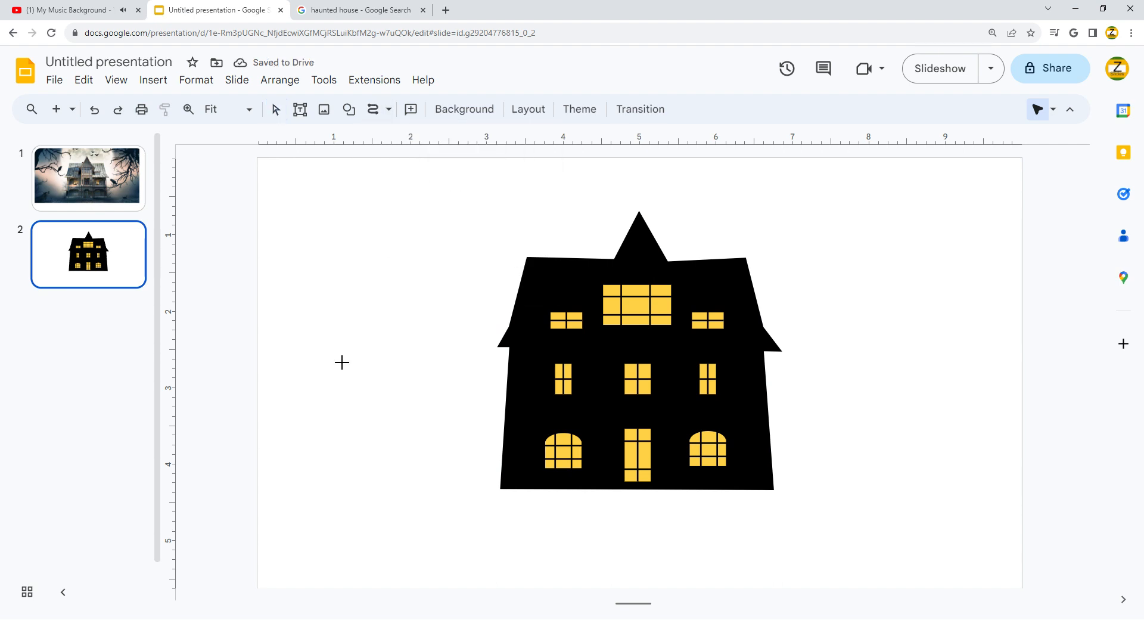
left_click(254, 562)
left_click(303, 532)
left_click(347, 513)
left_click(411, 517)
left_click(481, 488)
left_click(538, 492)
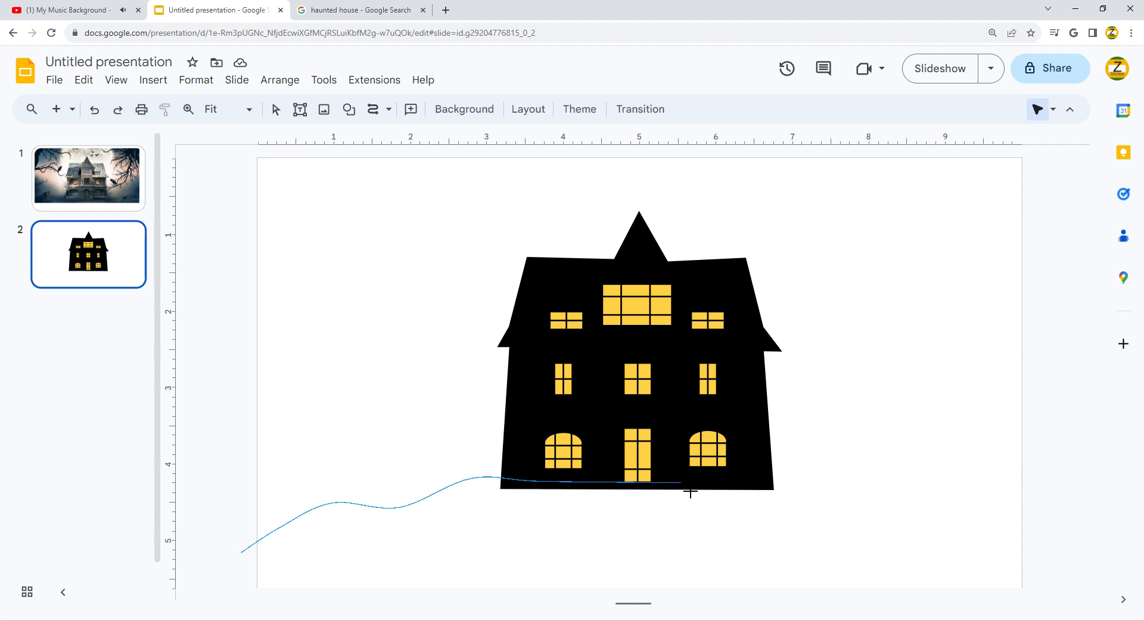
left_click(717, 488)
left_click(803, 500)
left_click(900, 509)
left_click(960, 520)
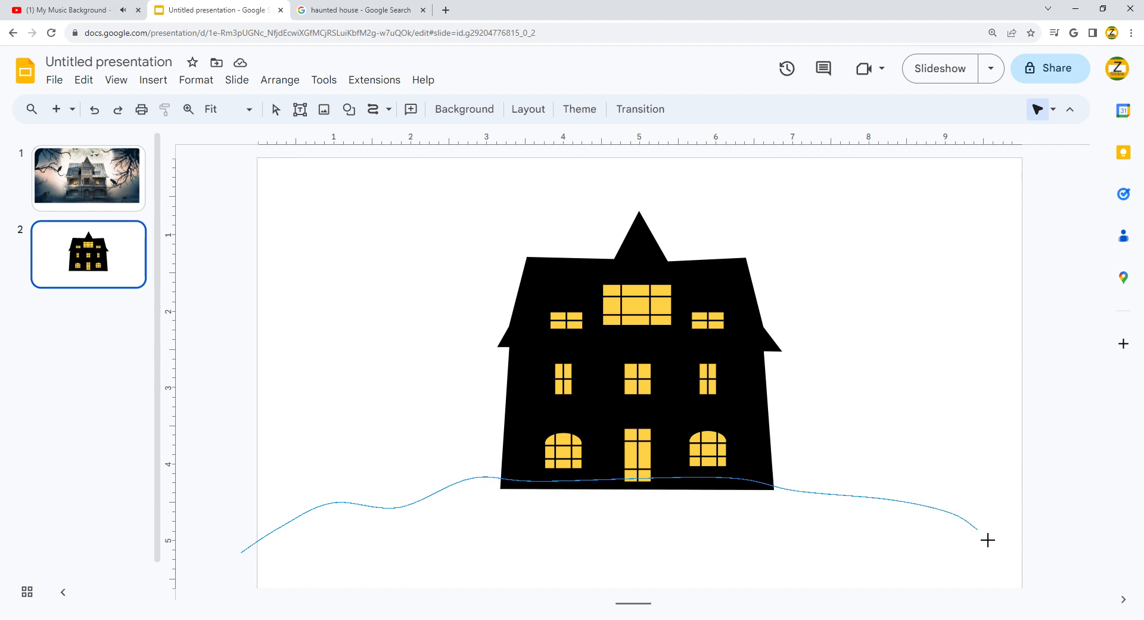
left_click(1008, 549)
left_click(1052, 569)
left_click(1057, 593)
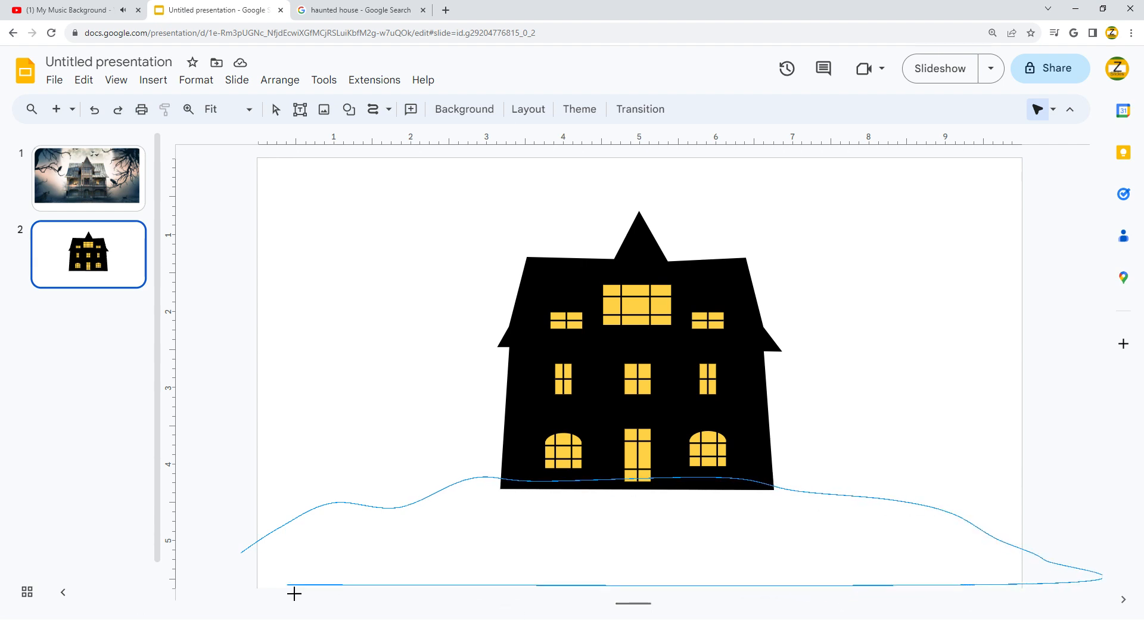
left_click(236, 595)
left_click(236, 557)
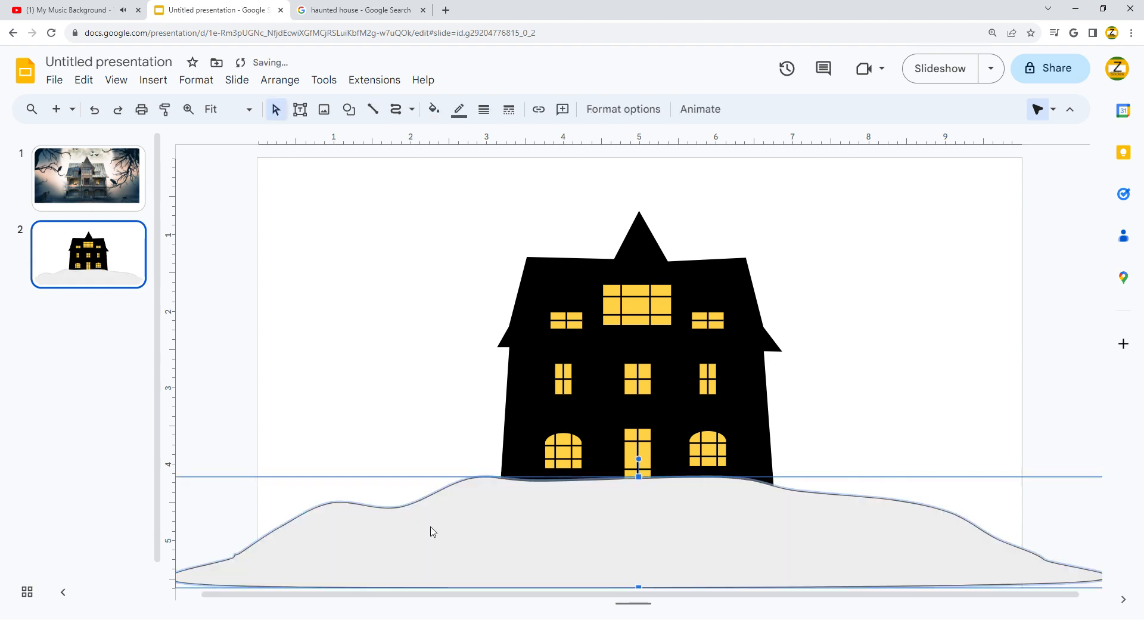
Fill the hilly ground shape with black and make its border transparent.
double_click(394, 510)
left_click_drag(400, 507, 399, 503)
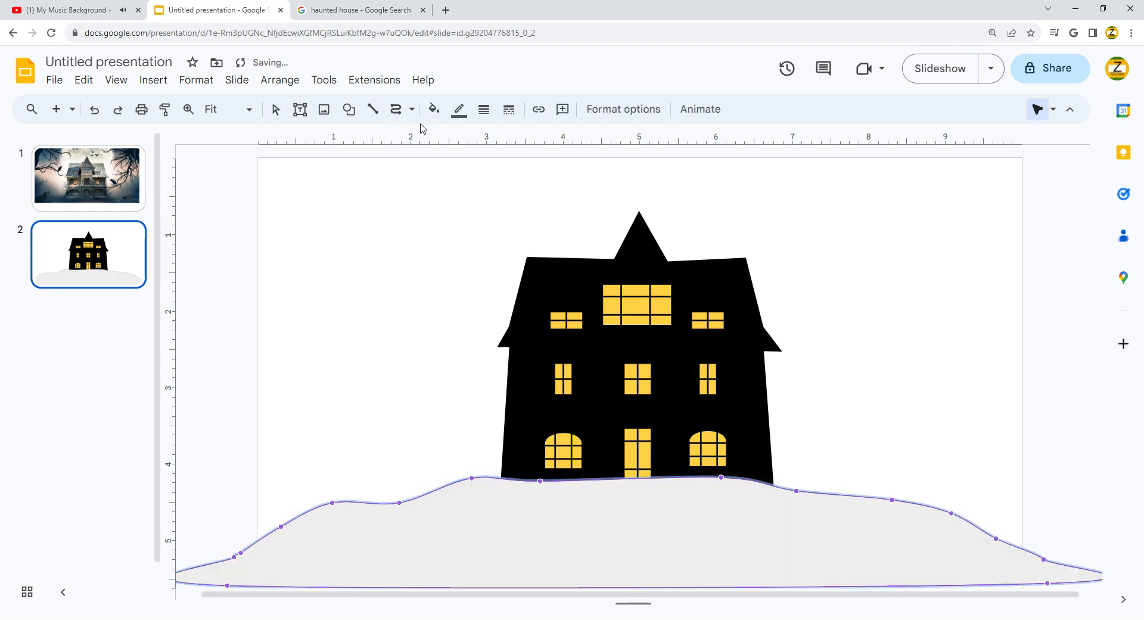
left_click(434, 109)
left_click(439, 235)
left_click(459, 109)
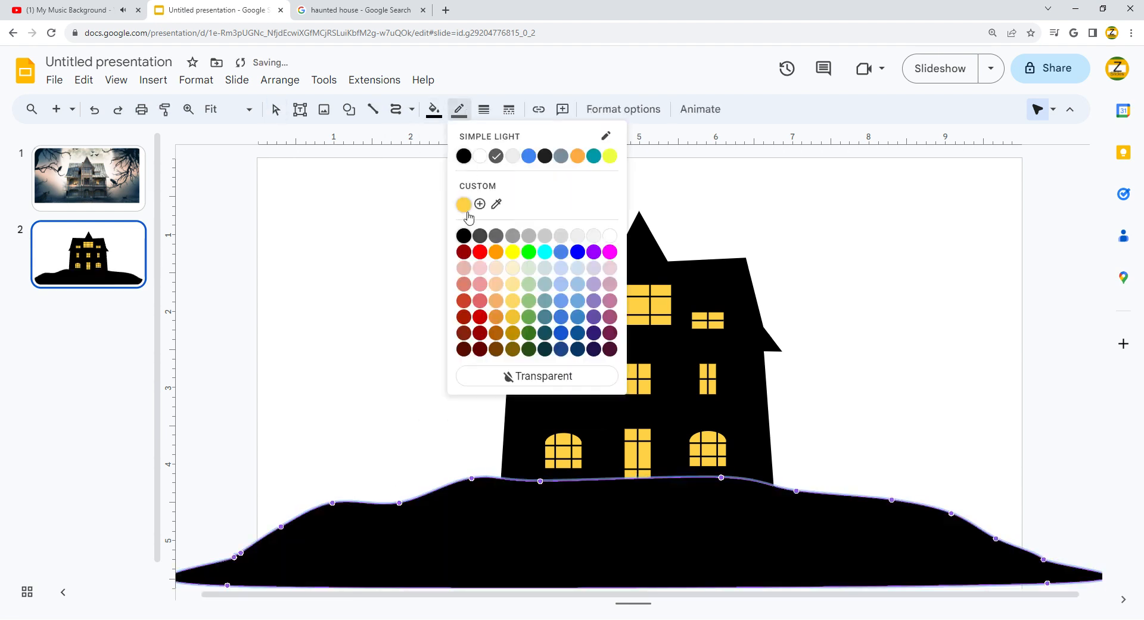
left_click(536, 376)
left_click(224, 245)
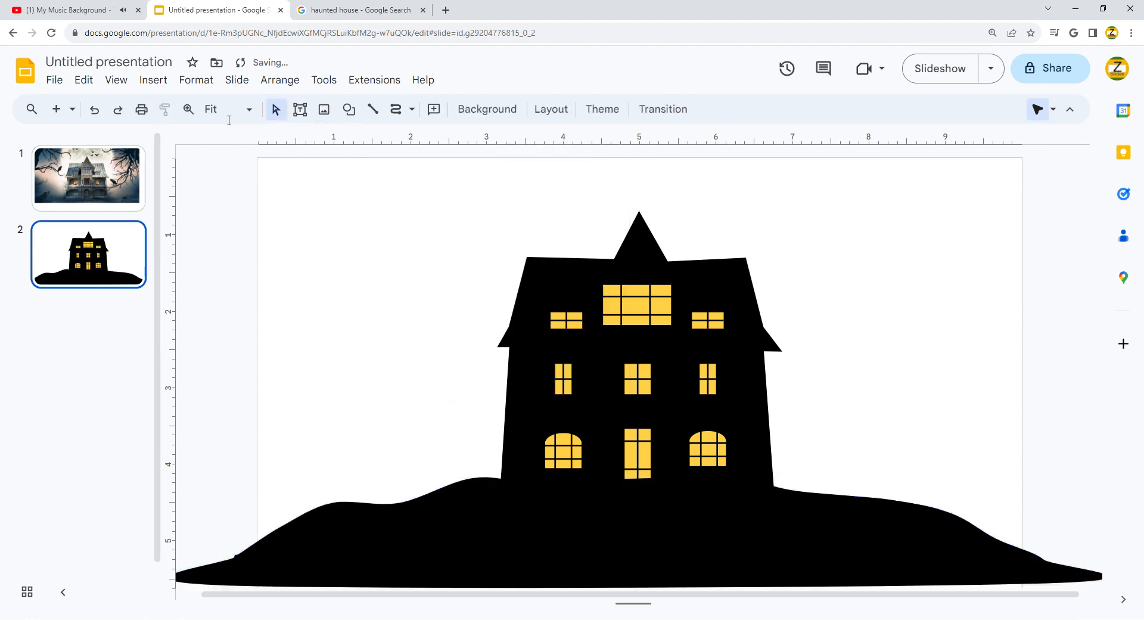
Start a custom linear gradient for the slide background and set its first stop to a custom very dark navy blue.
left_click(490, 109)
left_click(682, 291)
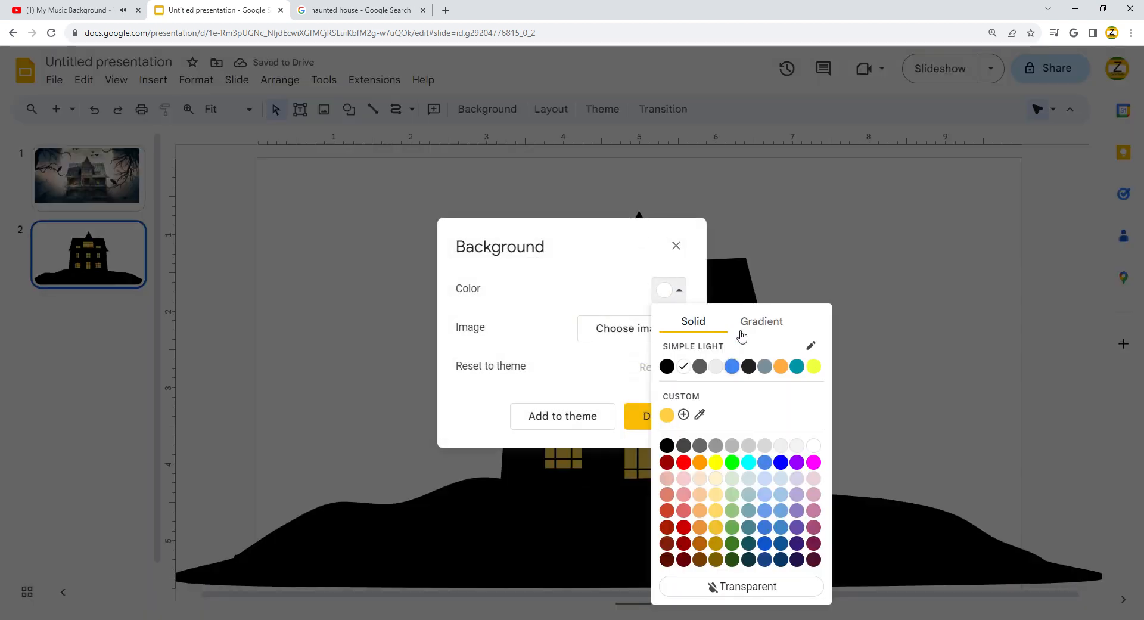
left_click(762, 319)
left_click(667, 434)
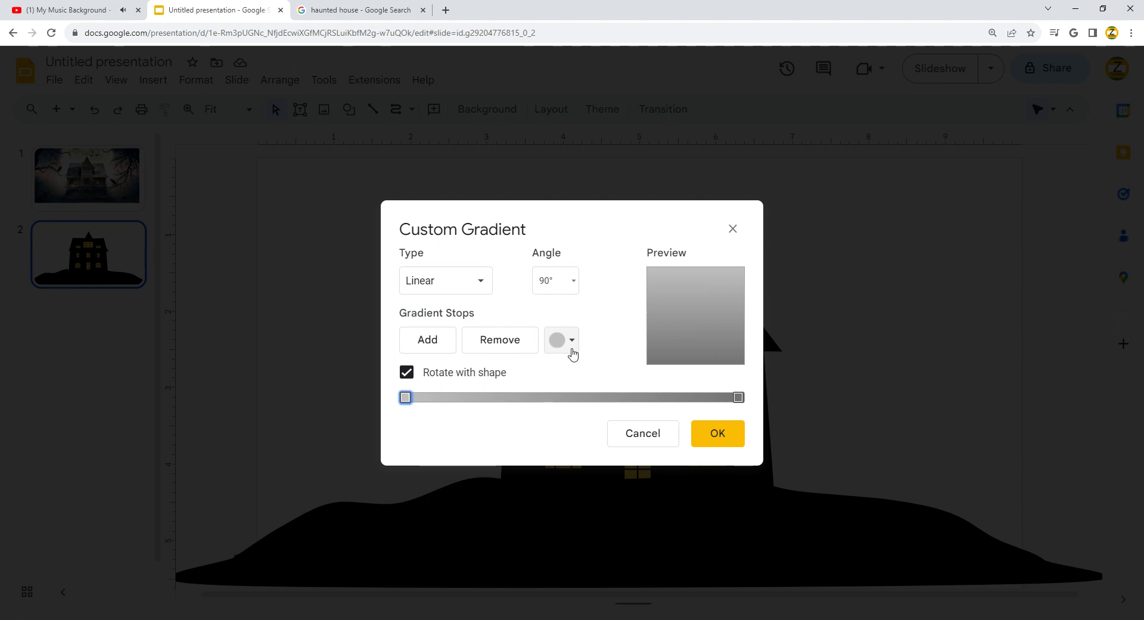
left_click(570, 350)
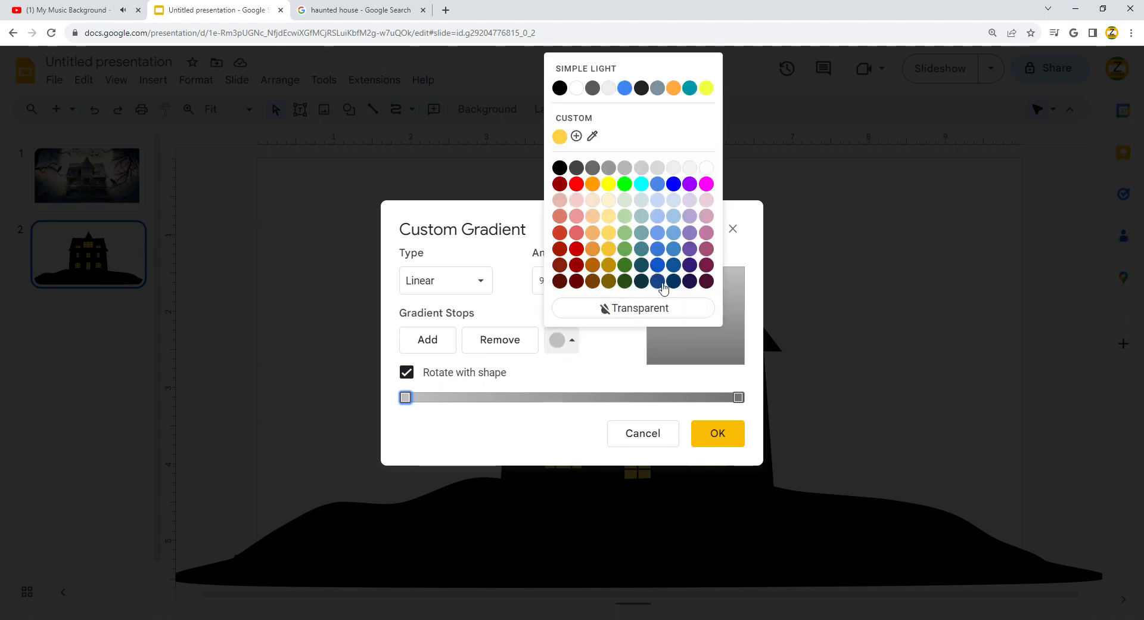
left_click(673, 282)
left_click(568, 352)
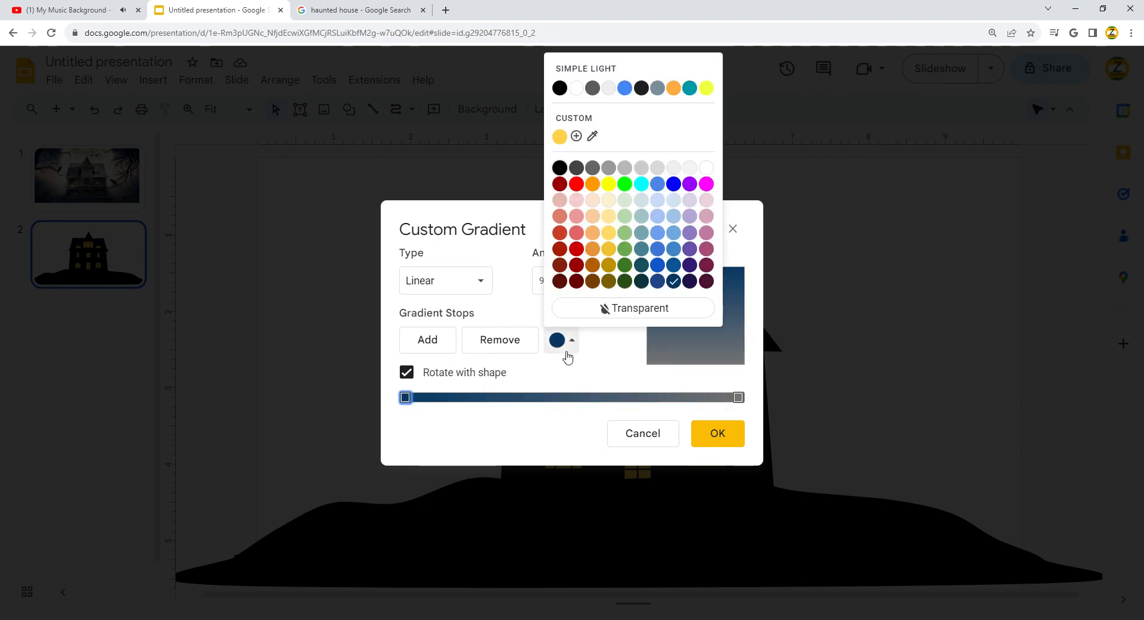
left_click(405, 397)
left_click(560, 340)
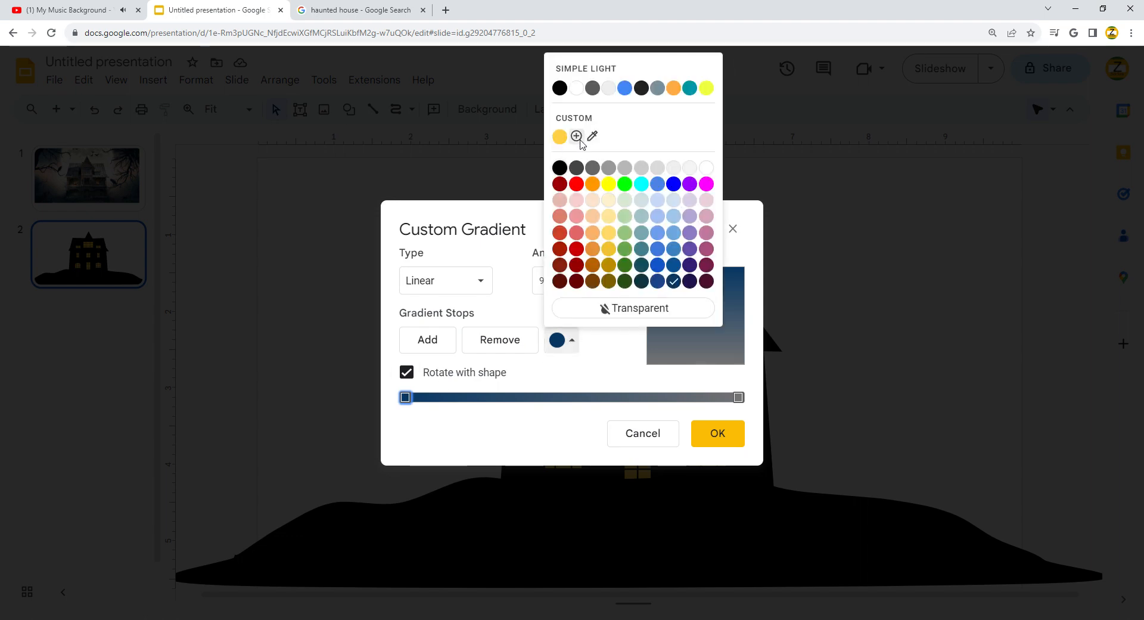
left_click(577, 136)
left_click_drag(657, 266, 685, 295)
left_click(654, 454)
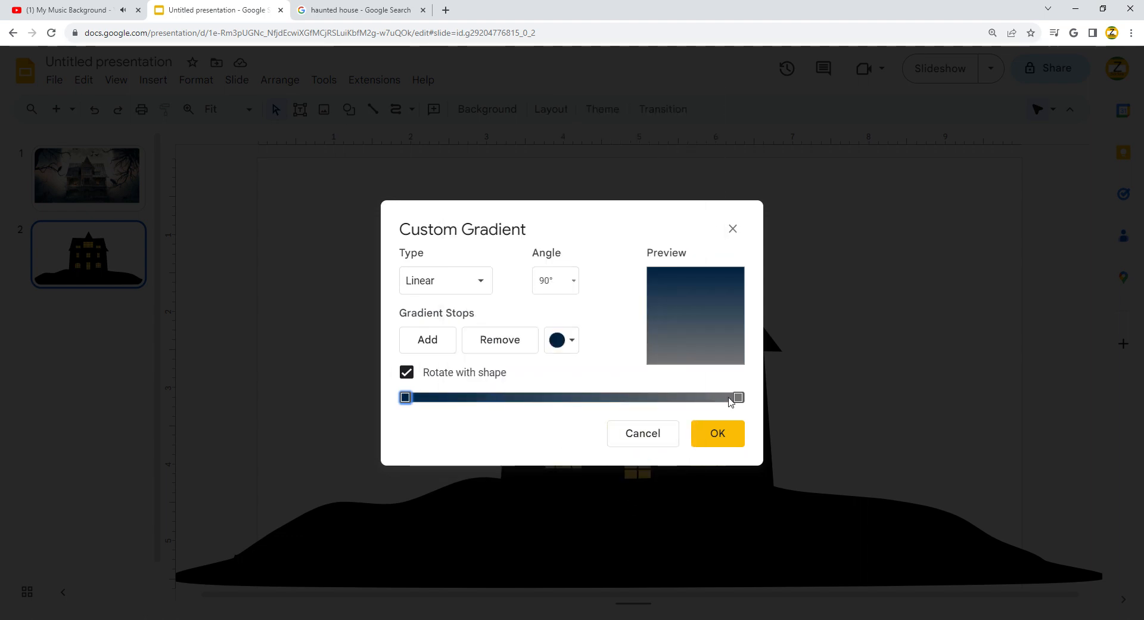
Set the gradient's end stop to the palette's darkest blue and apply the gradient to the slide background.
left_click(738, 397)
left_click(571, 345)
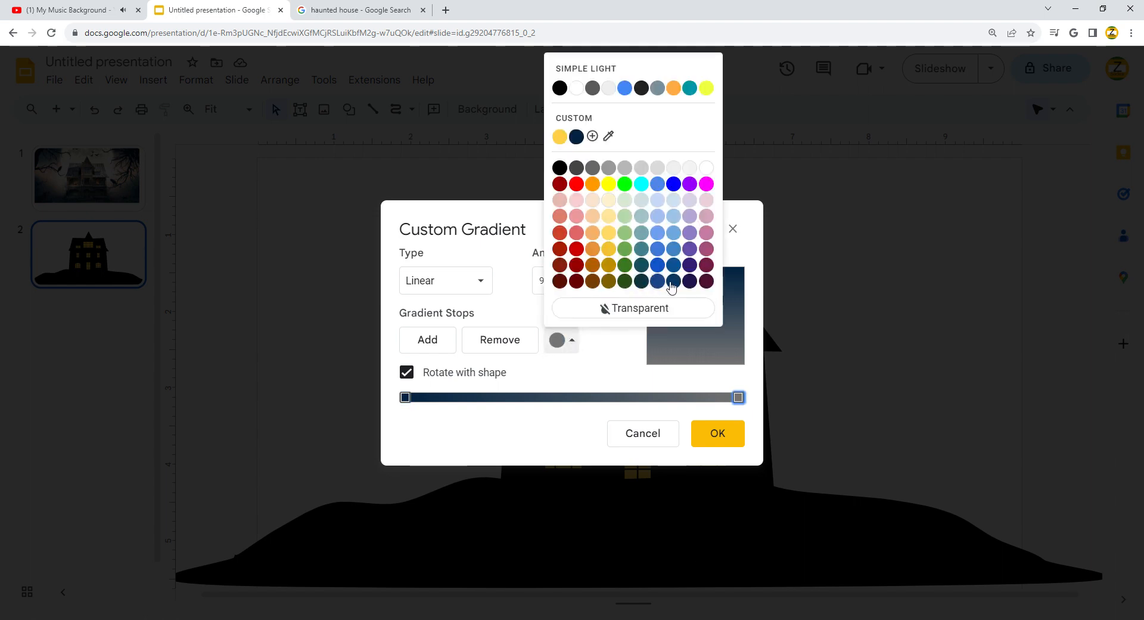
left_click(674, 284)
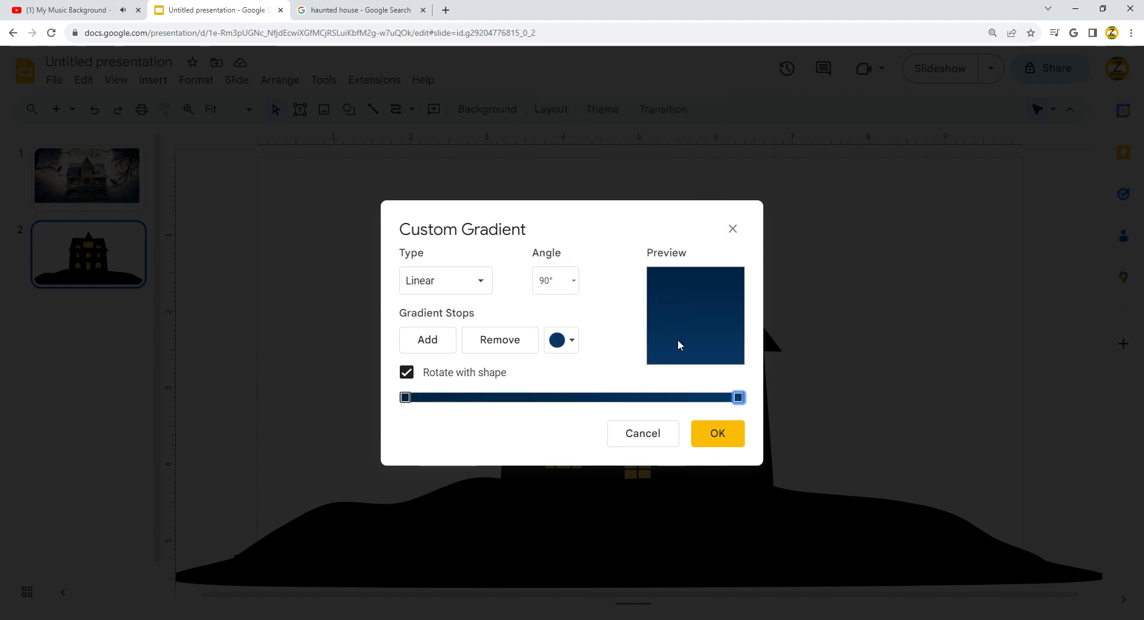
left_click(719, 434)
left_click(641, 419)
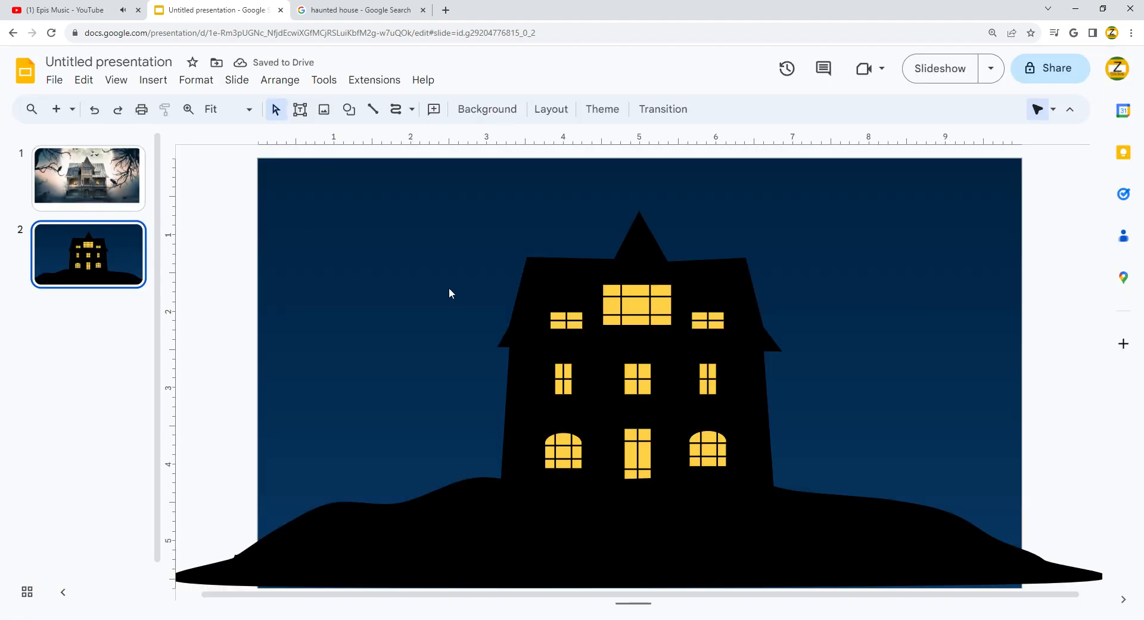
Draw a crescent Moon shape about 1.2 inches tall in the sky to the left of the house.
left_click(348, 109)
mouse_move(432, 140)
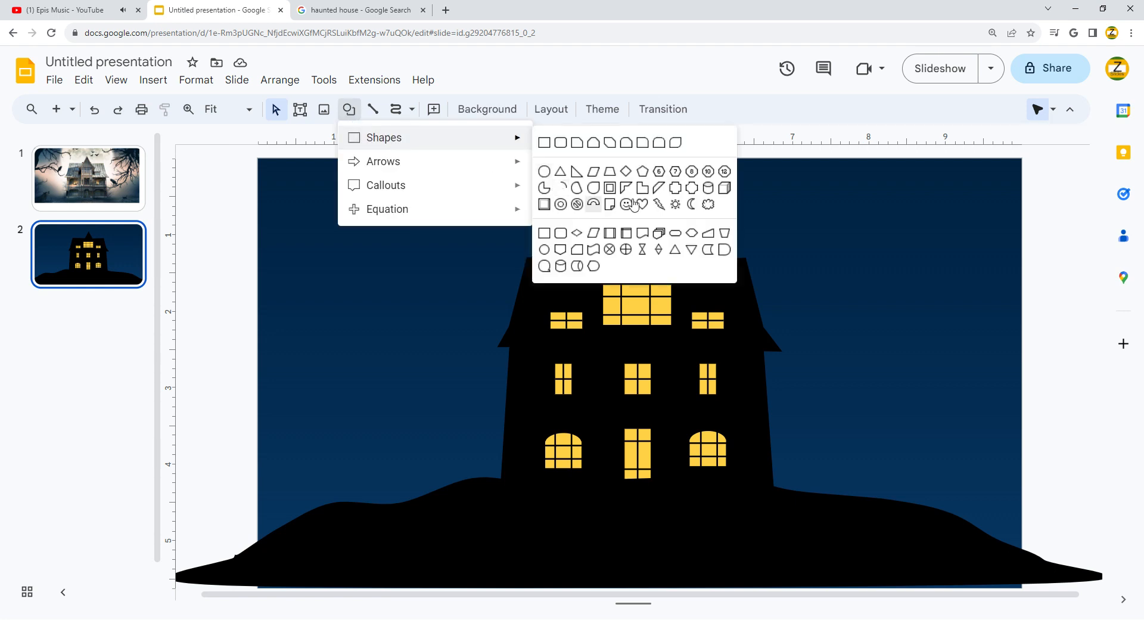
left_click(690, 205)
left_click_drag(430, 254, 485, 307)
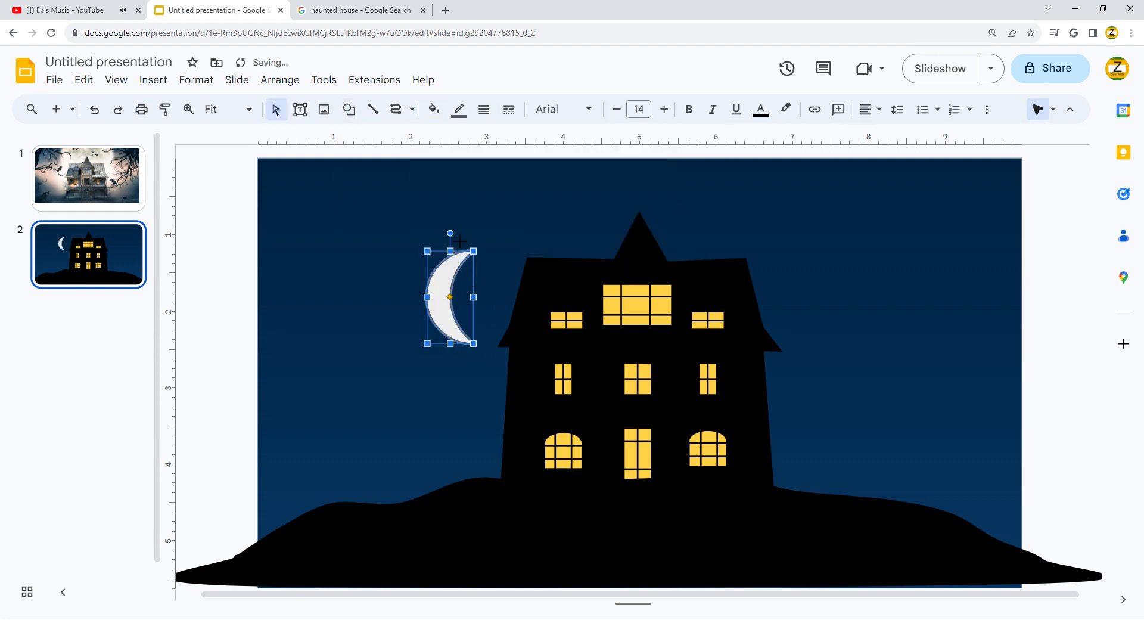
Tilt the moon about 30 degrees counterclockwise and place it right of the house's peak, shrunk to about 1 inch tall.
left_click_drag(450, 233, 432, 262)
left_click_drag(442, 295, 842, 245)
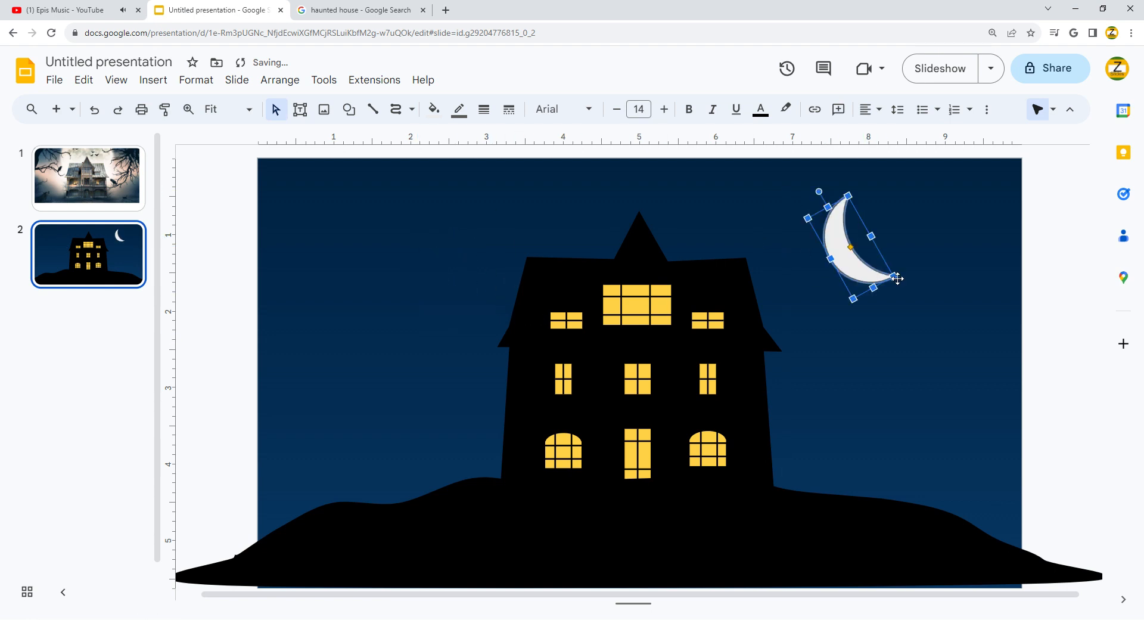
left_click_drag(895, 277, 876, 259)
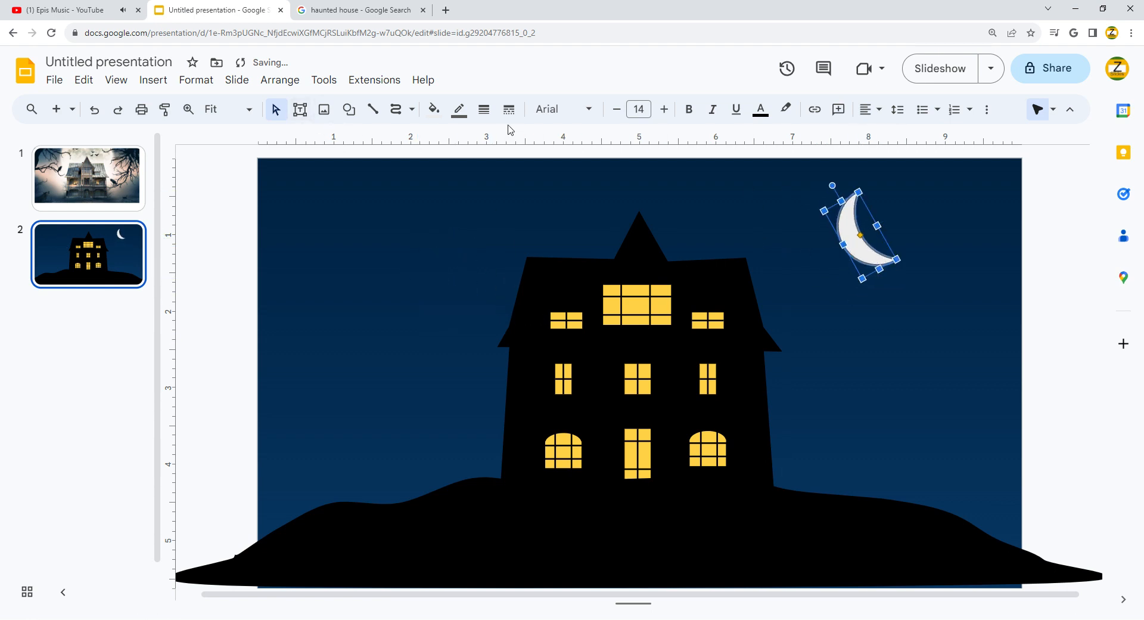
Fill the moon with the custom window yellow and make its border transparent.
left_click(434, 109)
left_click(440, 230)
left_click(458, 109)
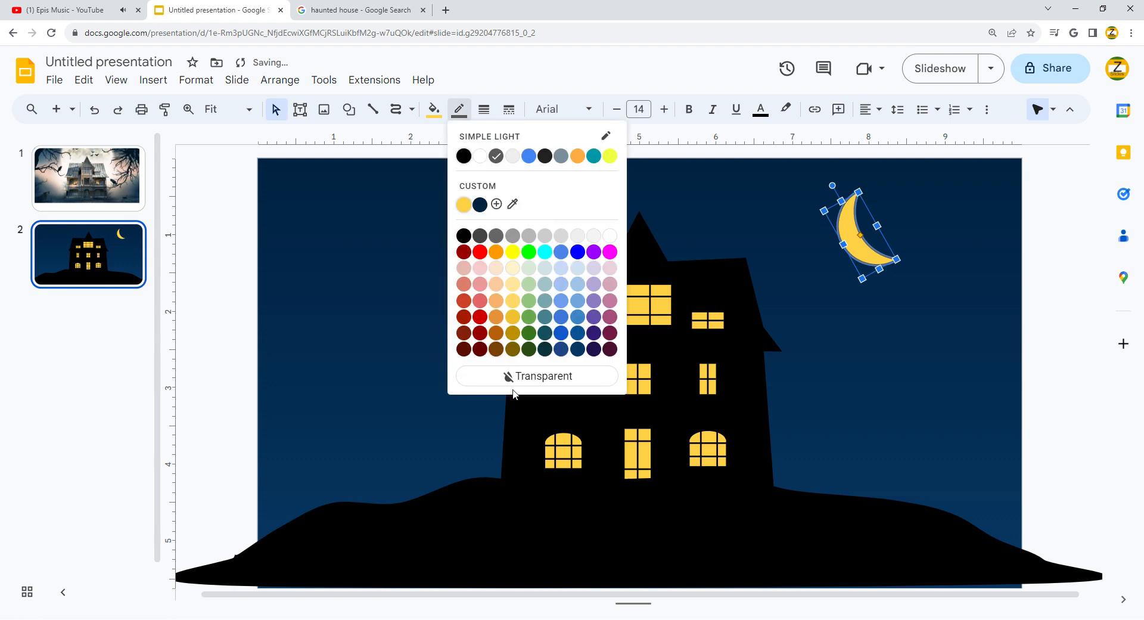
left_click(512, 377)
left_click(485, 210)
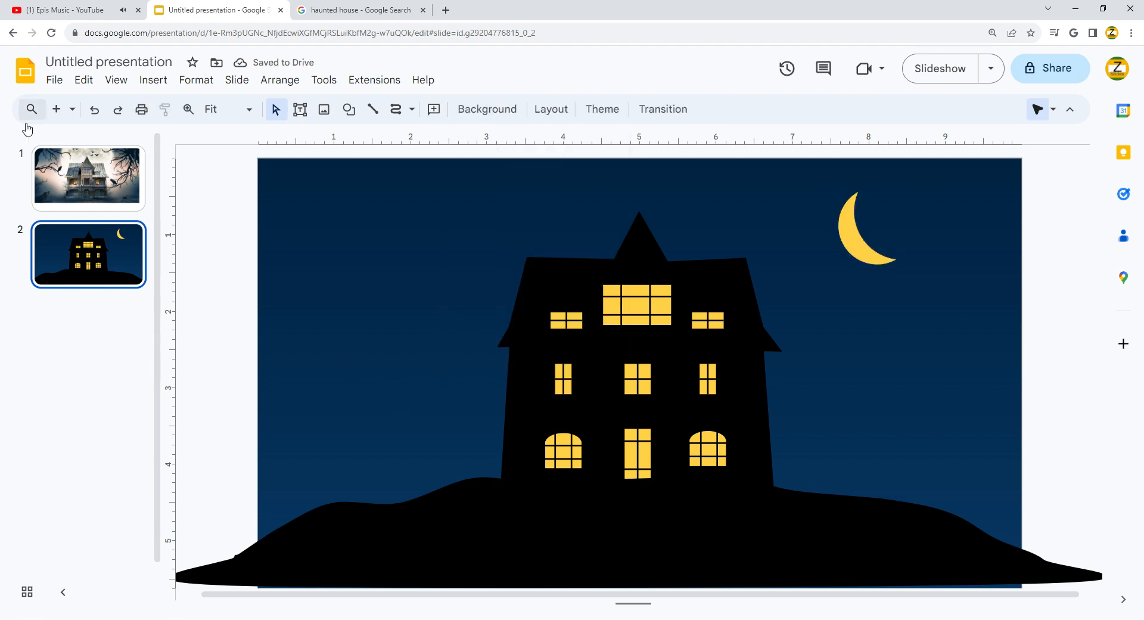
Add a new slide after the haunted house slide and remove its title and text placeholders.
left_click(56, 109)
left_click_drag(251, 160, 480, 393)
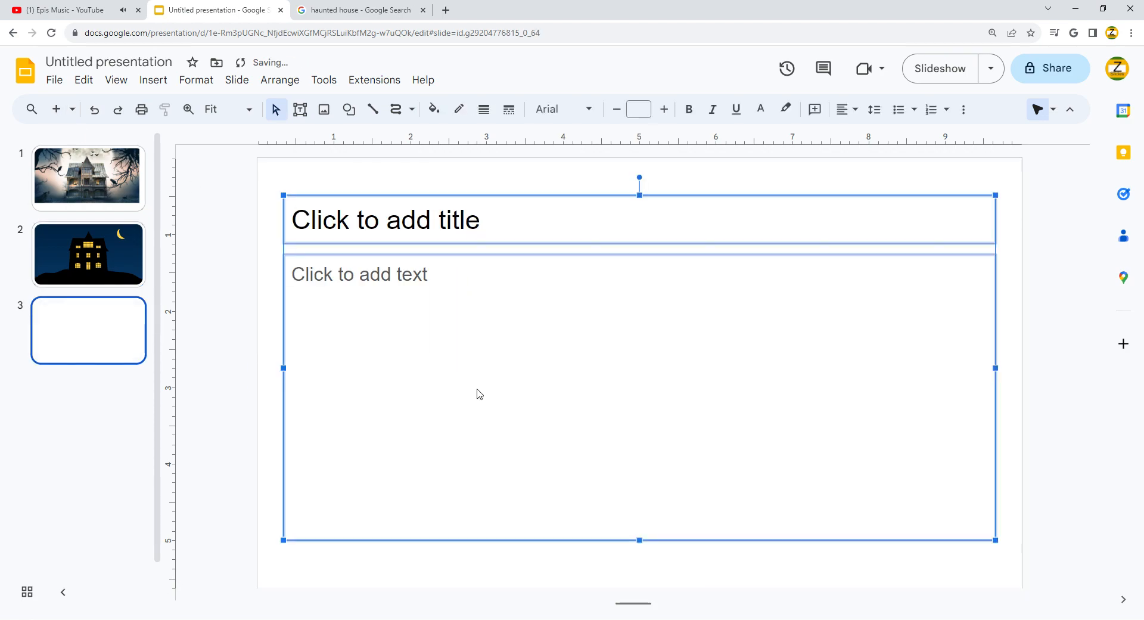
Switch to a new browser tab and search Google for "lighting".
left_click(448, 6)
type("ligh")
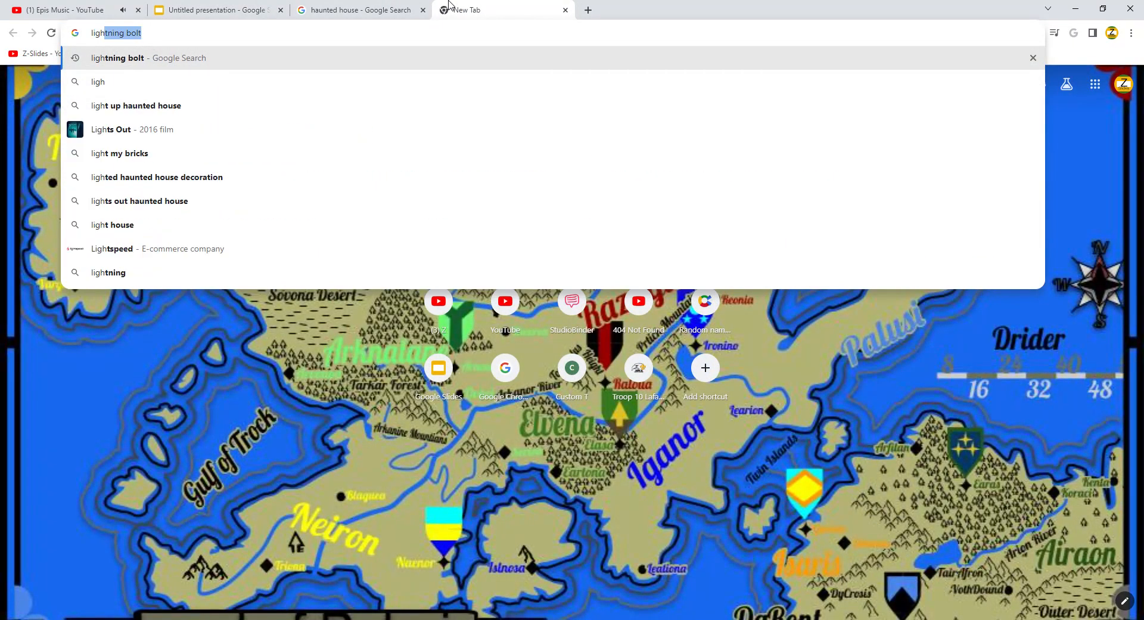
type("ting")
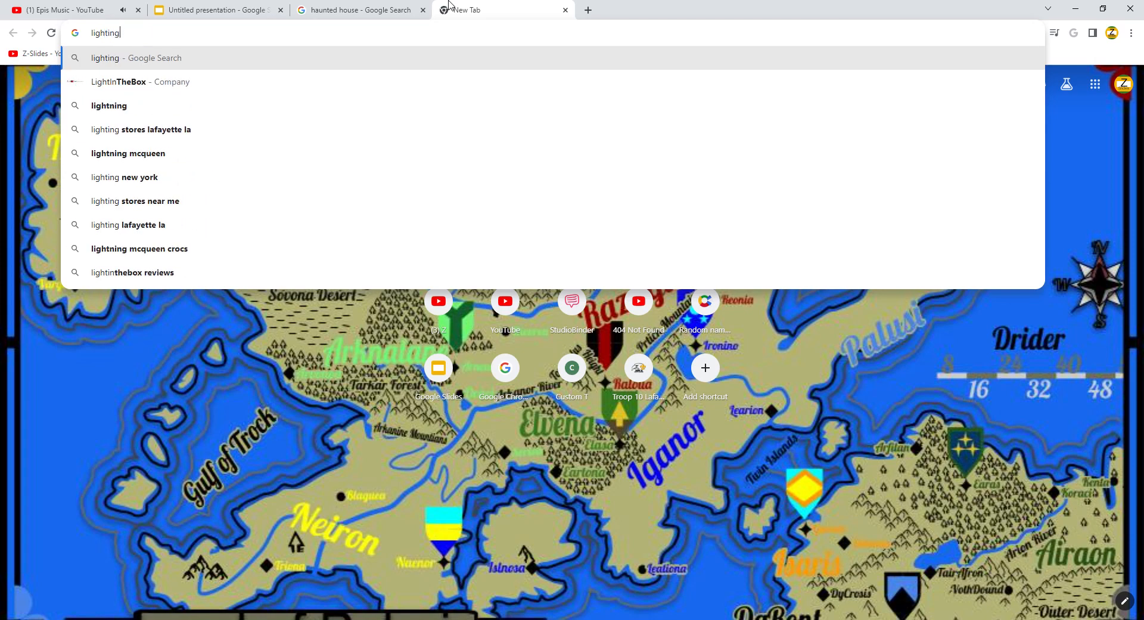
key("Return")
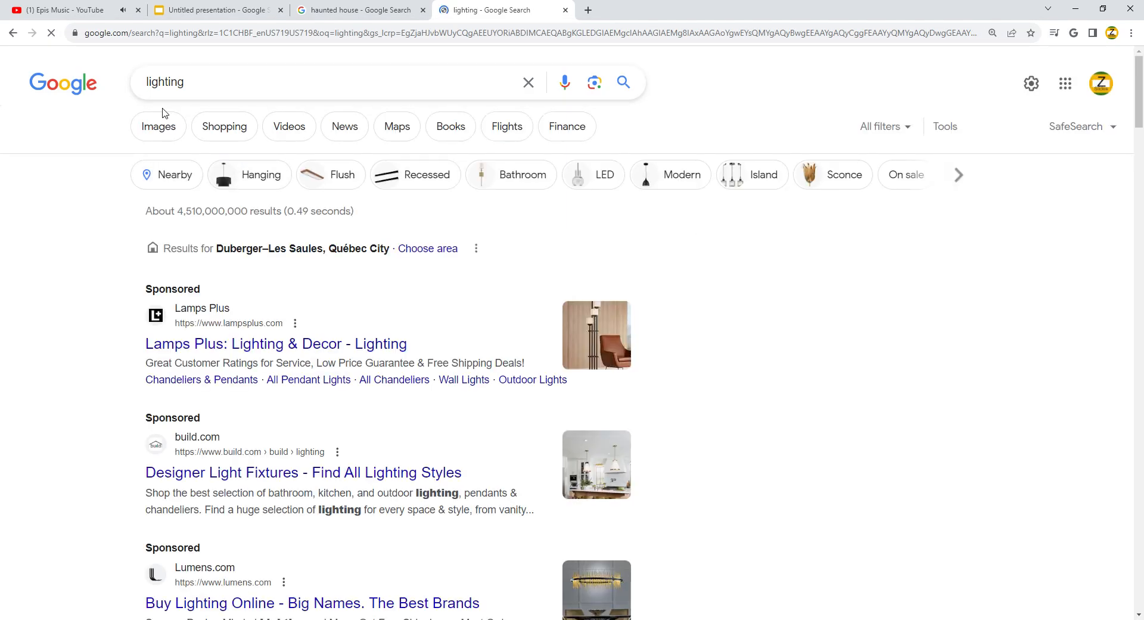
left_click(208, 90)
type("lig")
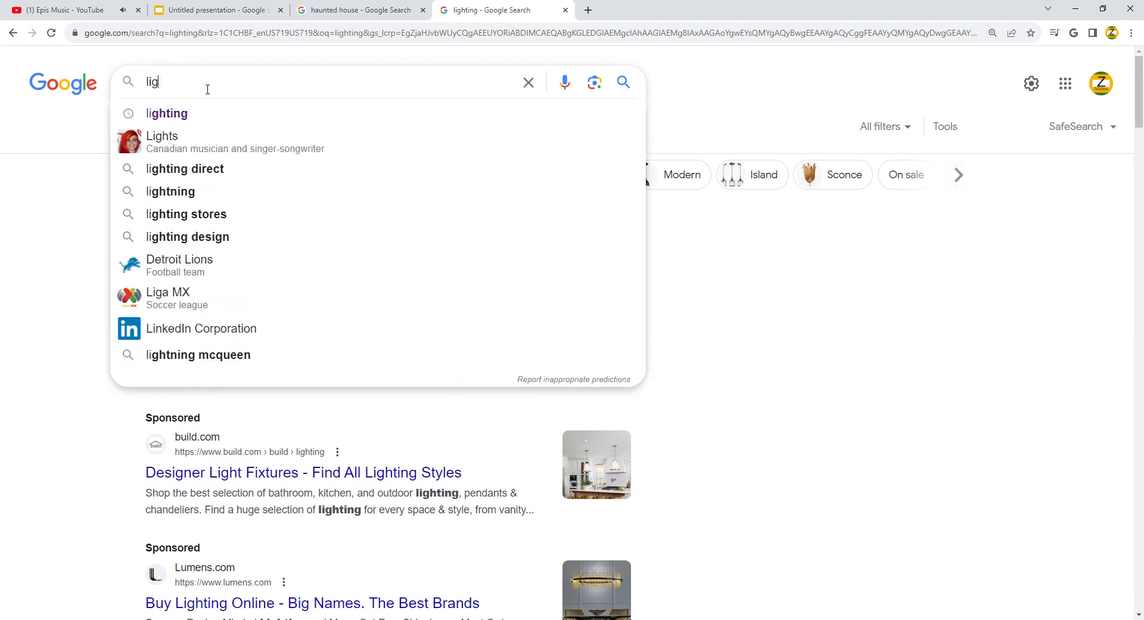
type("t")
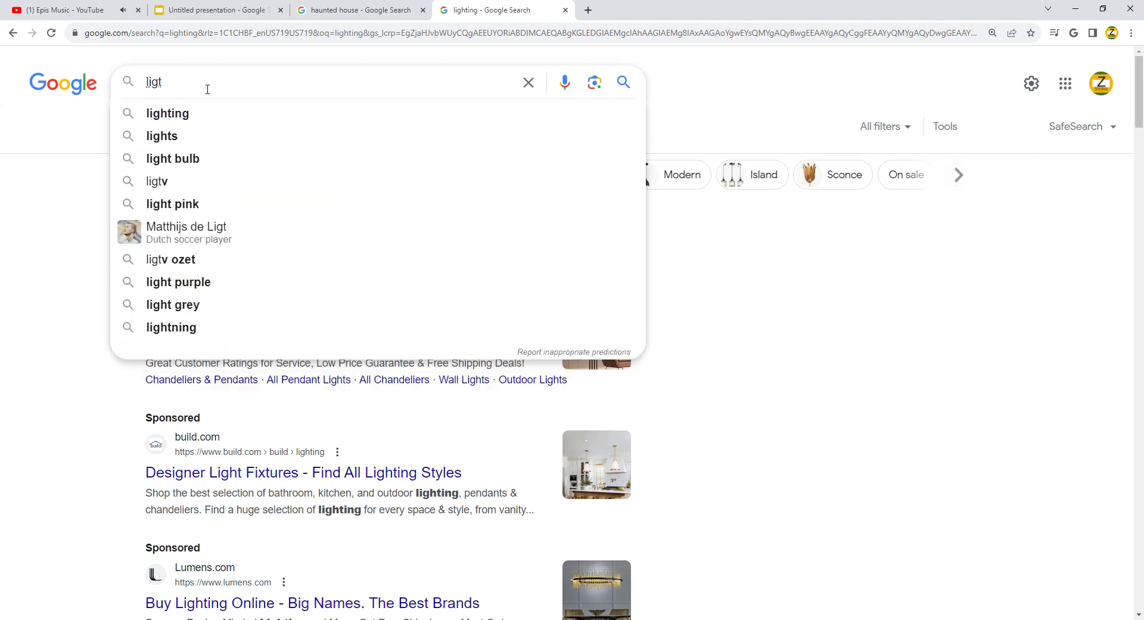
type("\\h\\")
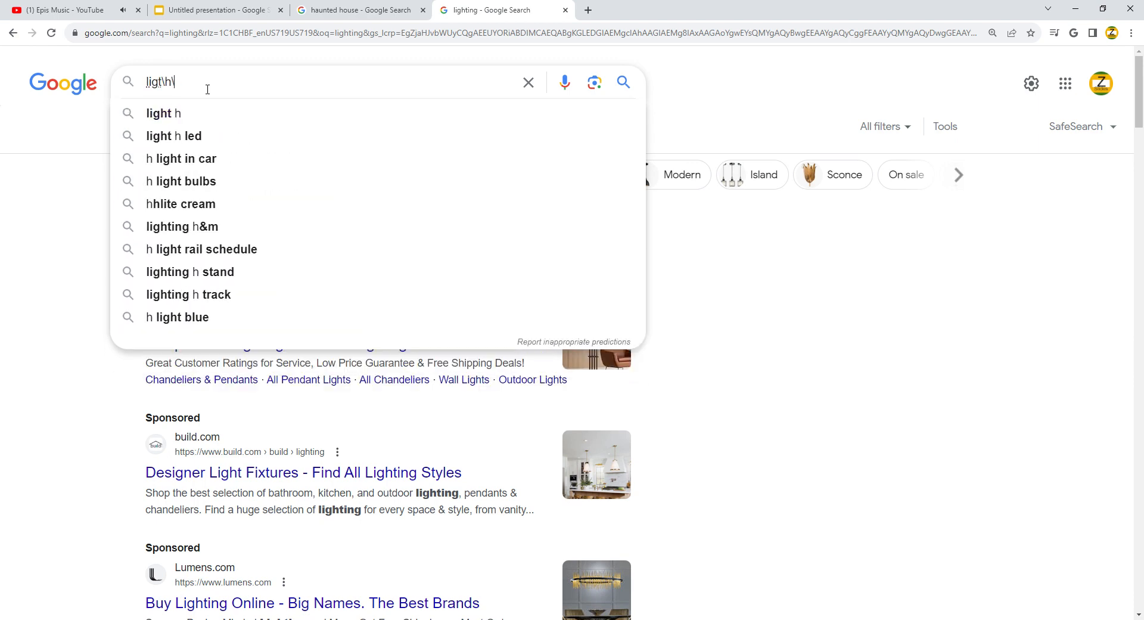
key("BackSpace")
key("BackSpace")
key("BackSpace")
key("BackSpace")
type("h")
key("BackSpace")
key("BackSpace")
key("BackSpace")
key("BackSpace")
Search Google for "lightning" and show the image results.
type("li")
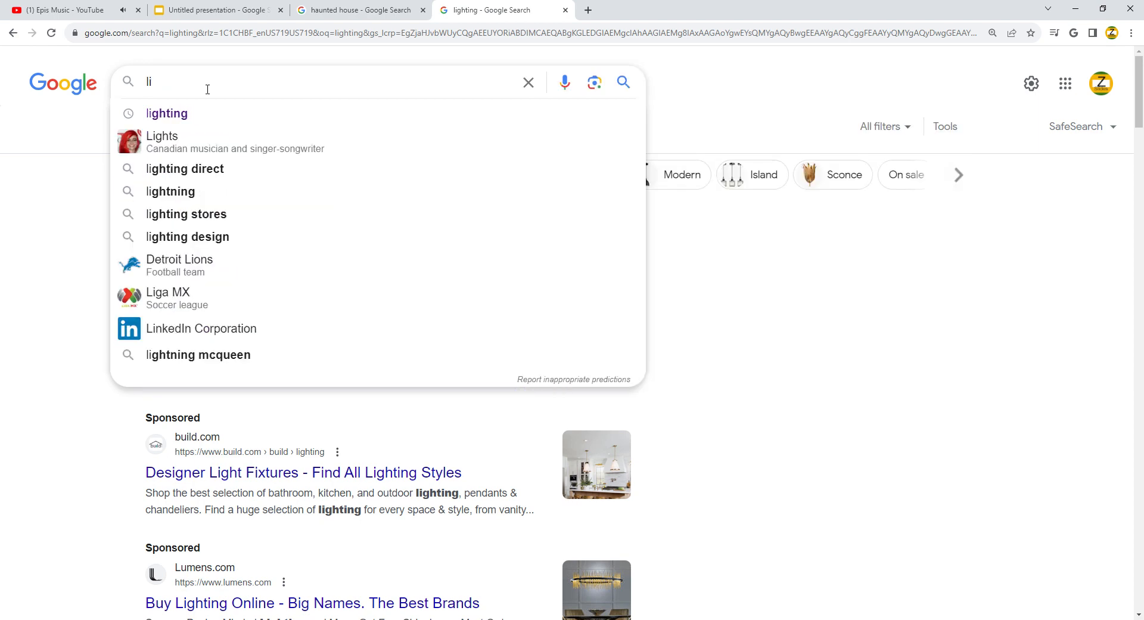
type("ghn")
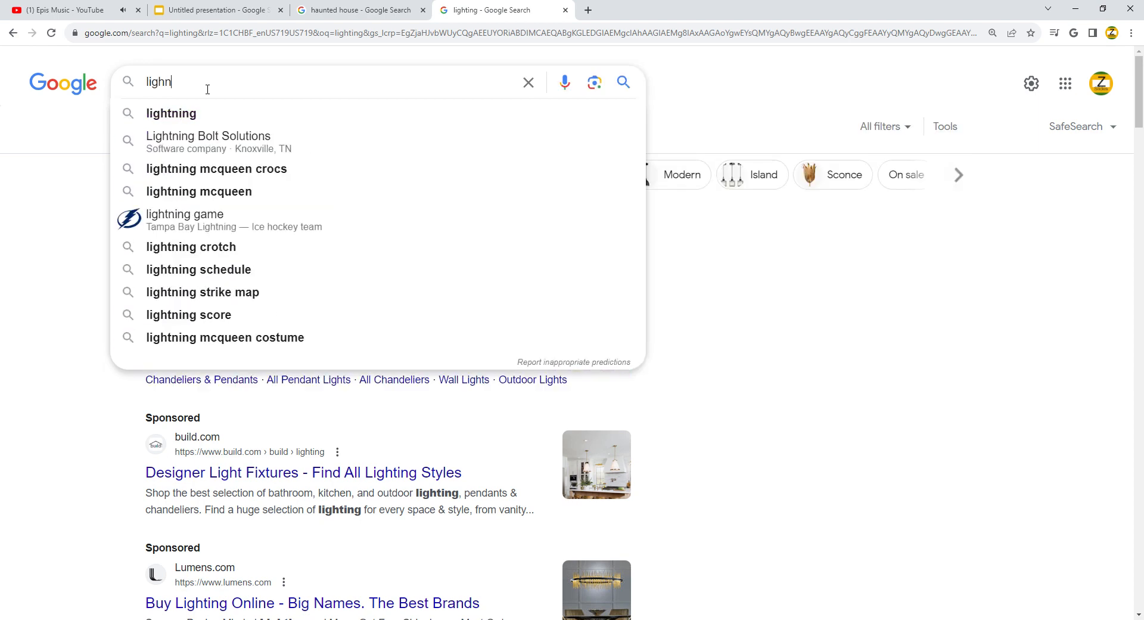
left_click(180, 109)
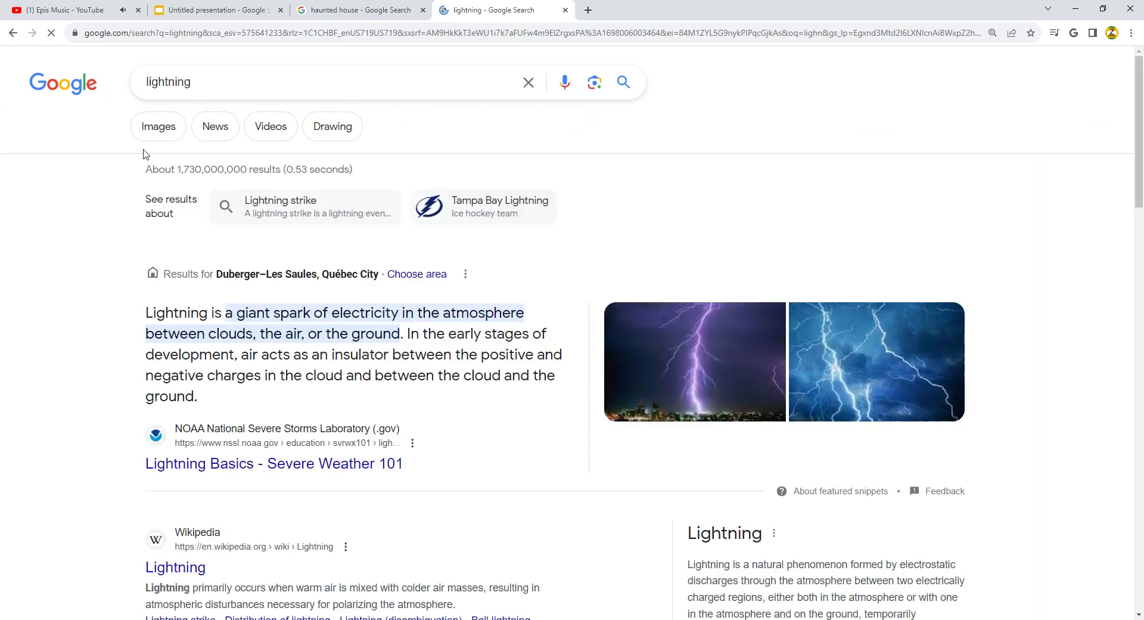
left_click(160, 129)
Copy the Global News photo of two lightning bolts from the image results and paste it onto the blank slide in Google Slides.
scroll(123, 403, "down", 4)
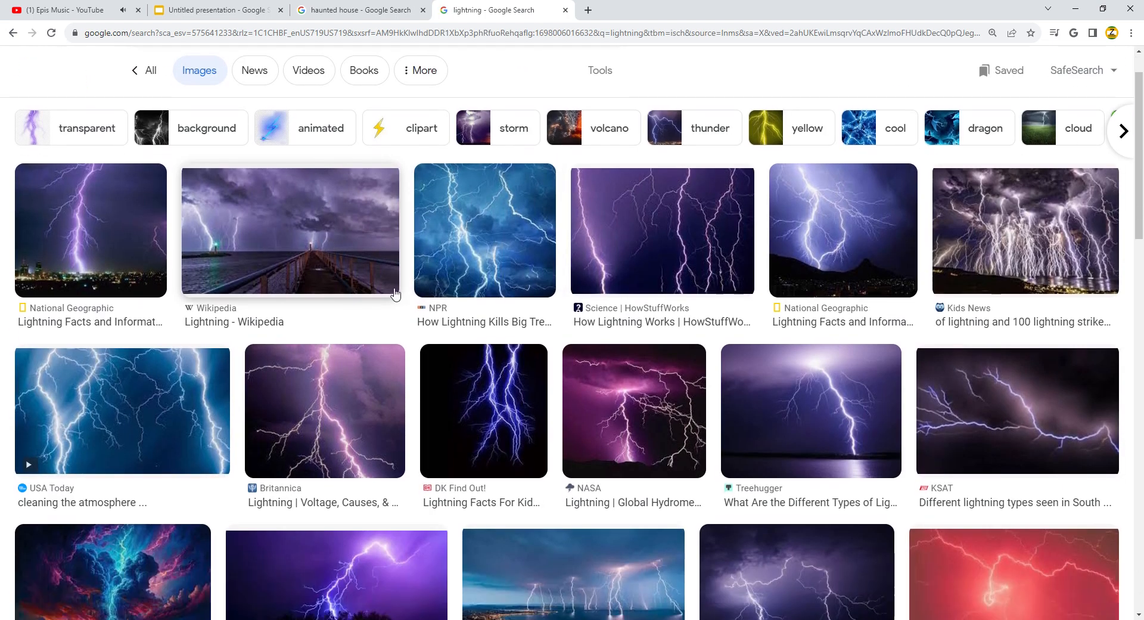
scroll(532, 234, "up", 3)
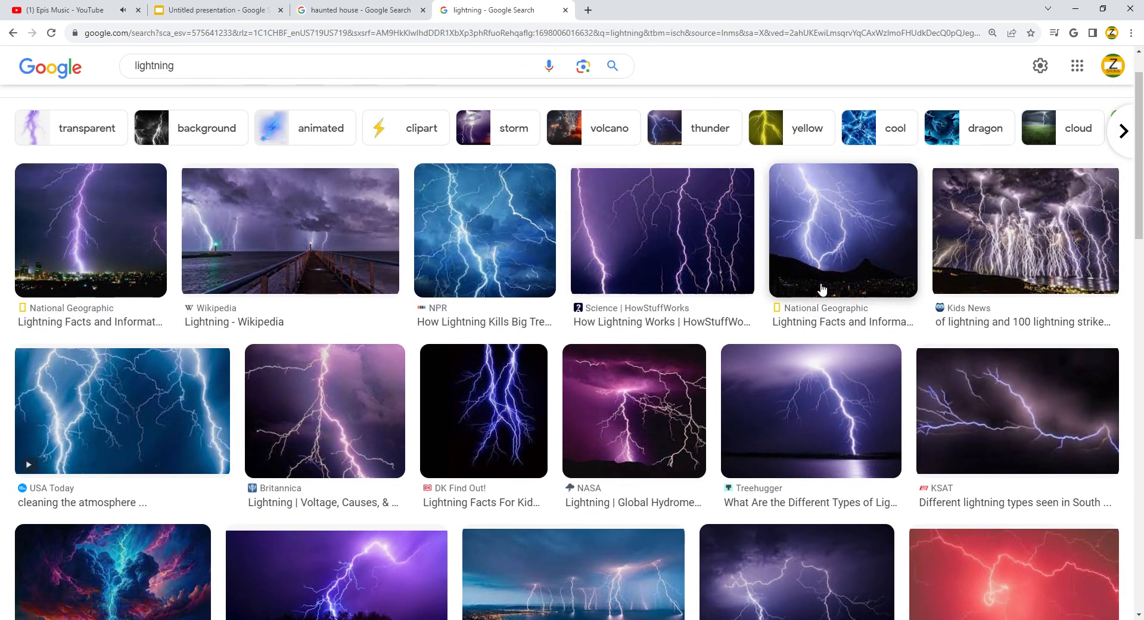
scroll(590, 416, "down", 10)
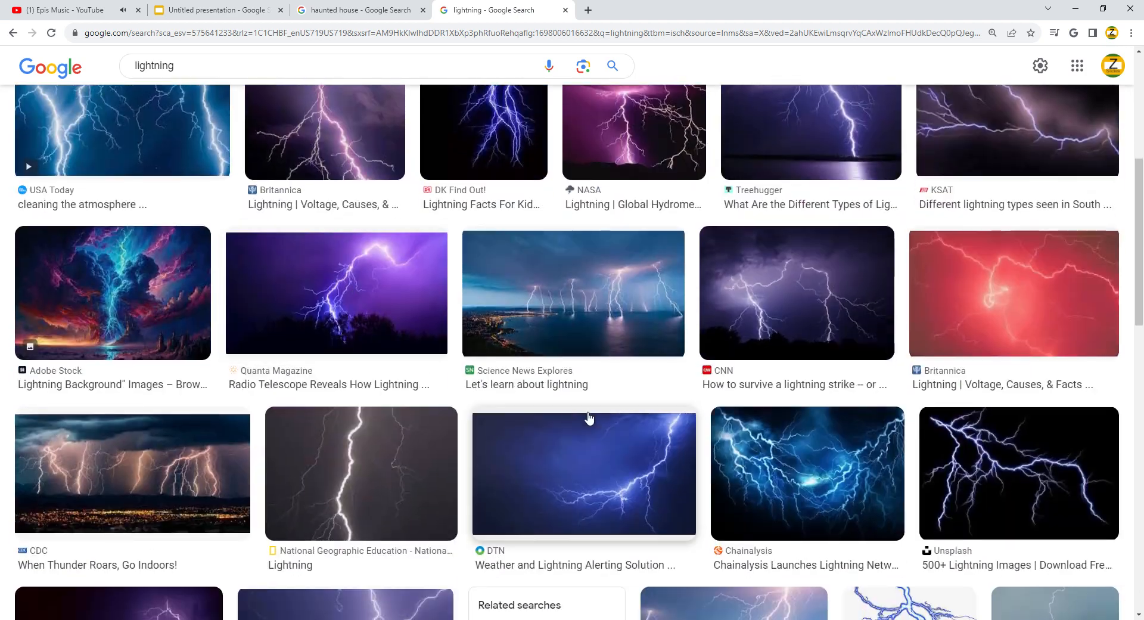
scroll(368, 380, "down", 5)
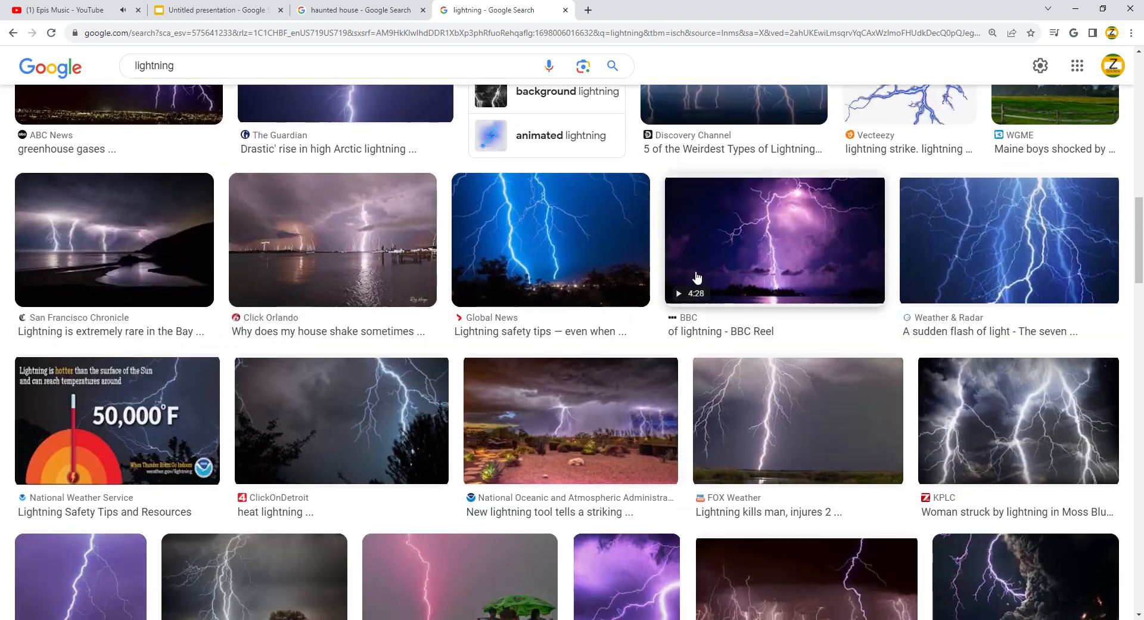
left_click(598, 258)
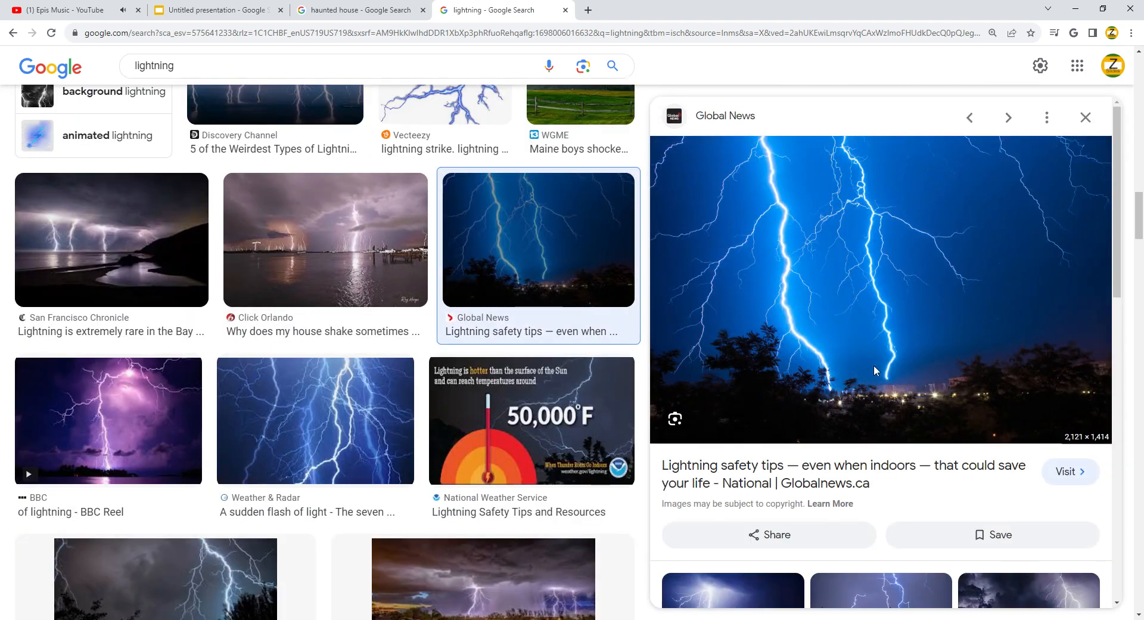
left_click(254, 5)
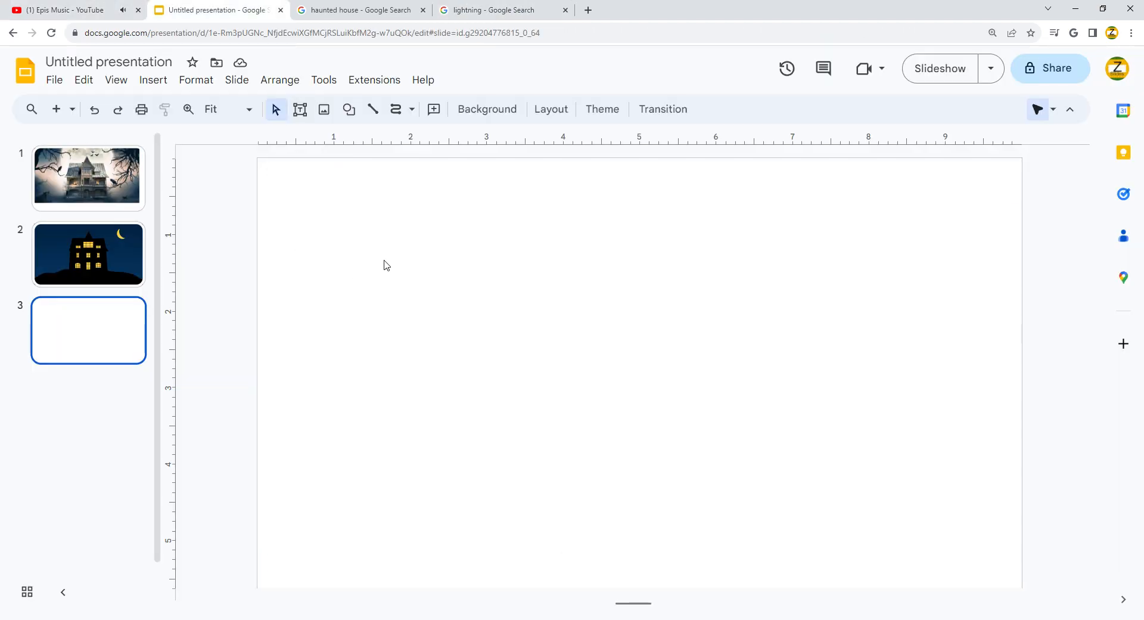
key("ctrl+v")
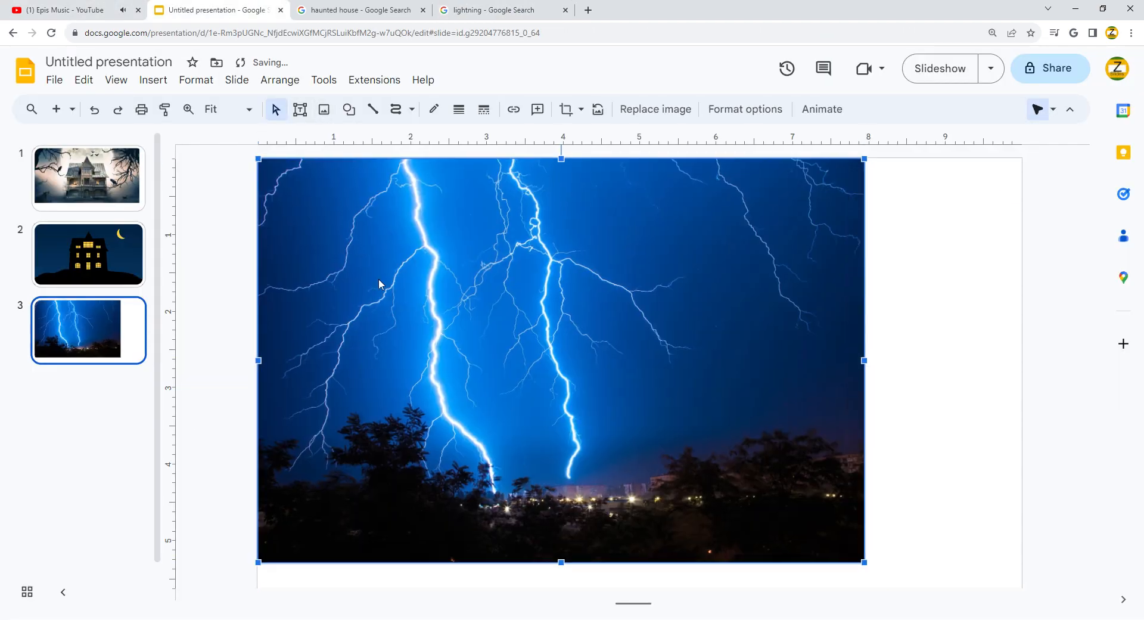
Enlarge the lightning photo so that it covers nearly the full height of the slide.
left_click_drag(867, 568, 894, 590)
left_click(315, 156)
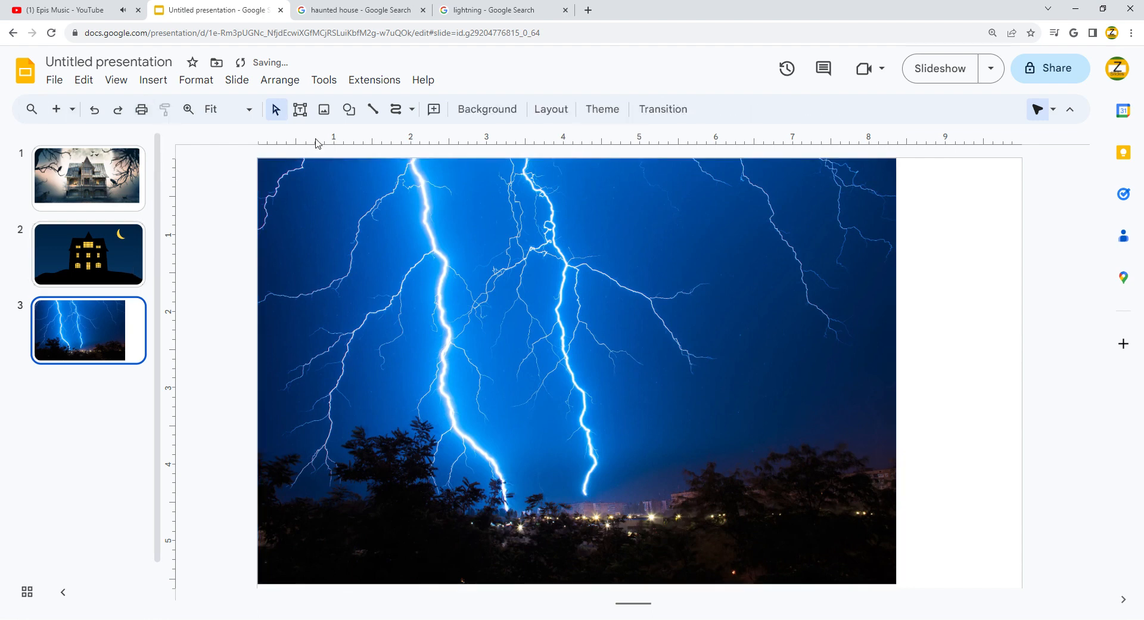
key("ctrl+p")
left_click(646, 400)
Trace the left main lightning bolt with a polyline that follows its bends from the slide's upper edge to the ground.
left_click(412, 109)
left_click(433, 257)
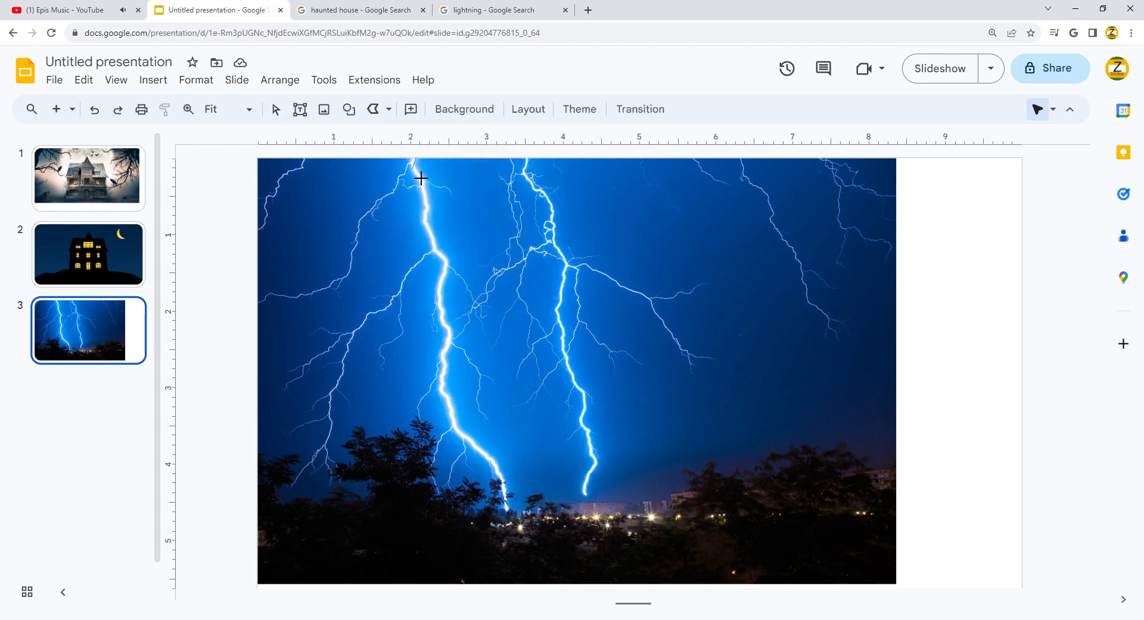
left_click(425, 205)
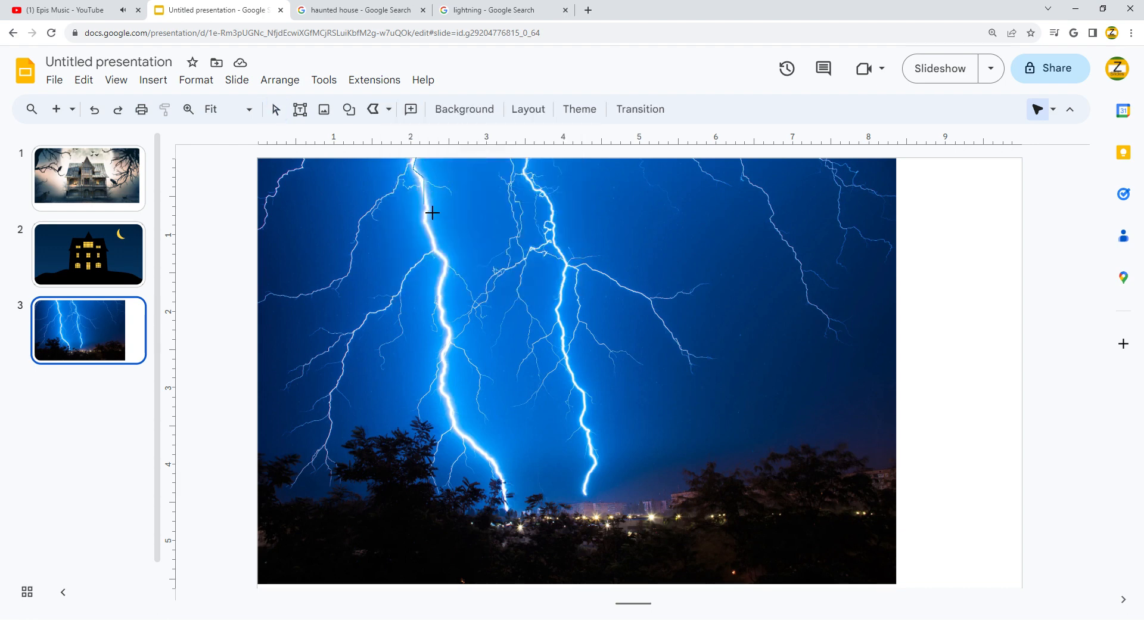
left_click(446, 257)
left_click(441, 291)
left_click(447, 403)
left_click(486, 453)
left_click(503, 481)
double_click(506, 512)
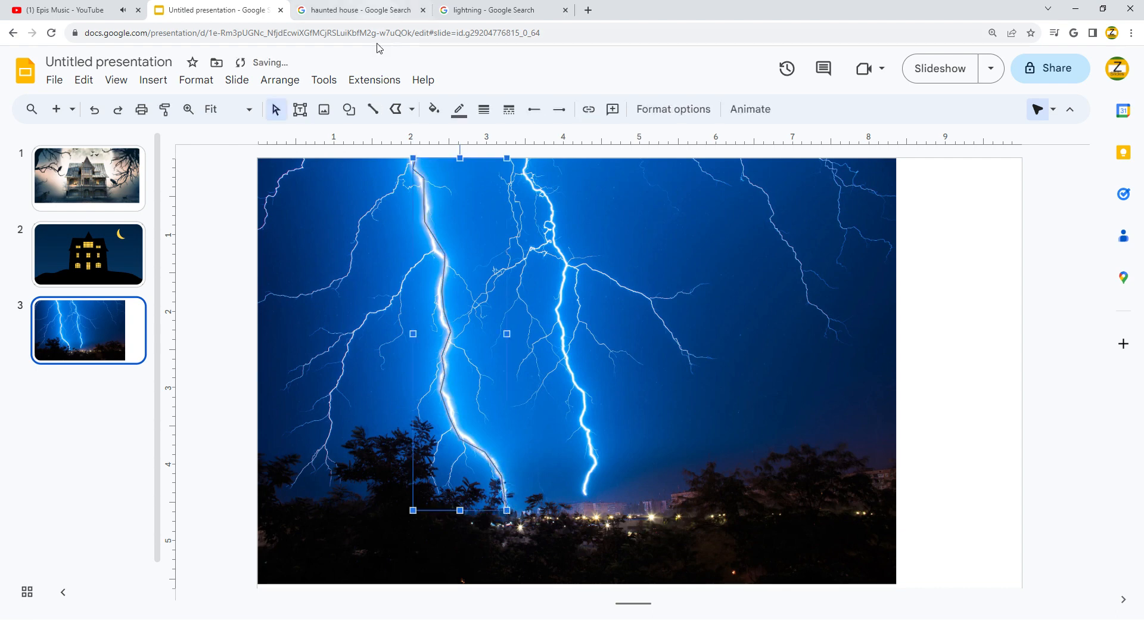
Trace two short branches on the right side of the left bolt and one long branch on its left with polylines.
left_click(396, 114)
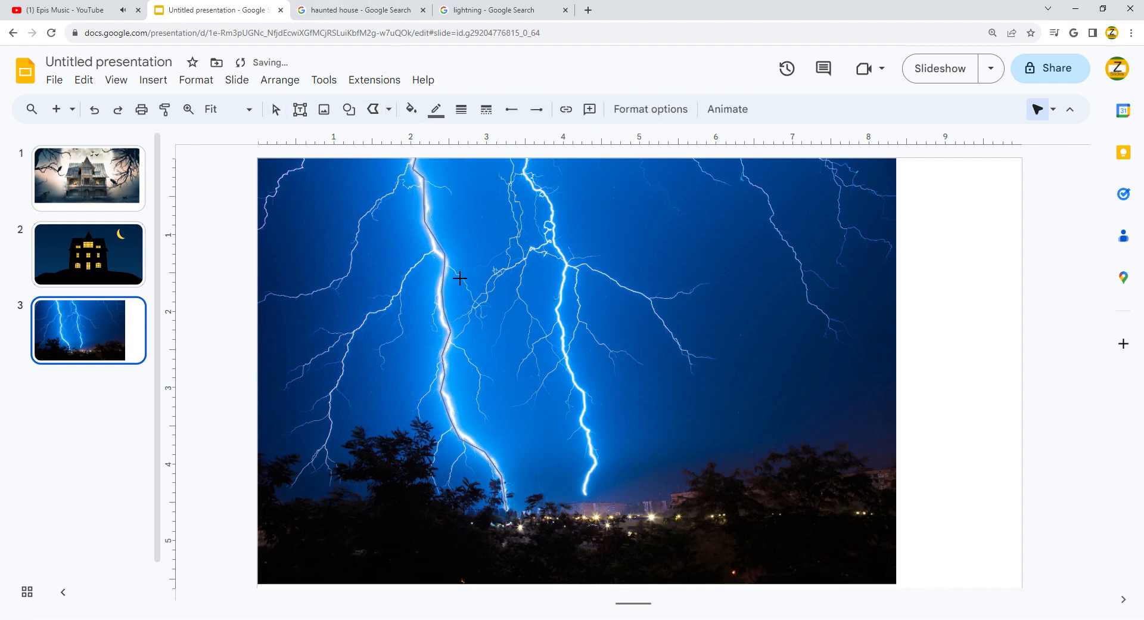
double_click(487, 318)
left_click(396, 112)
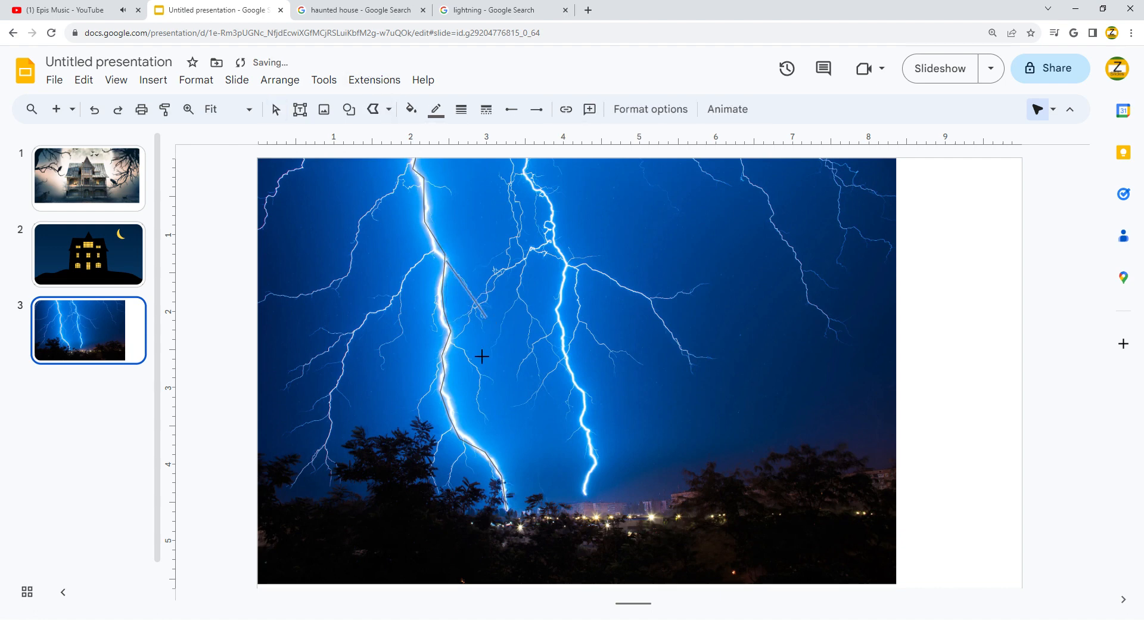
double_click(482, 388)
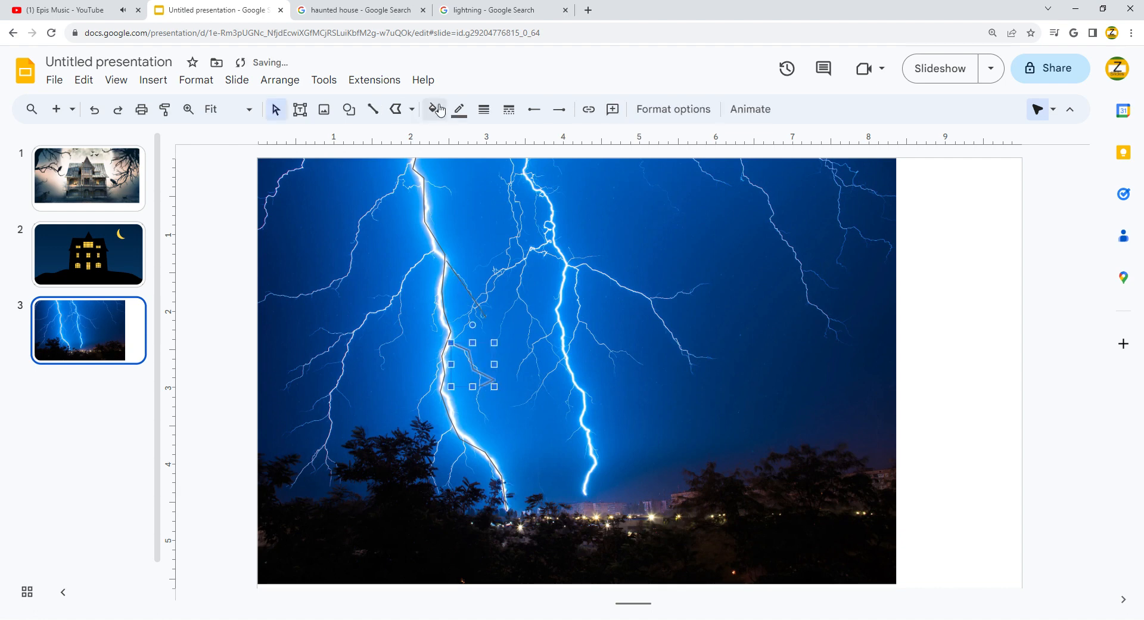
left_click(404, 110)
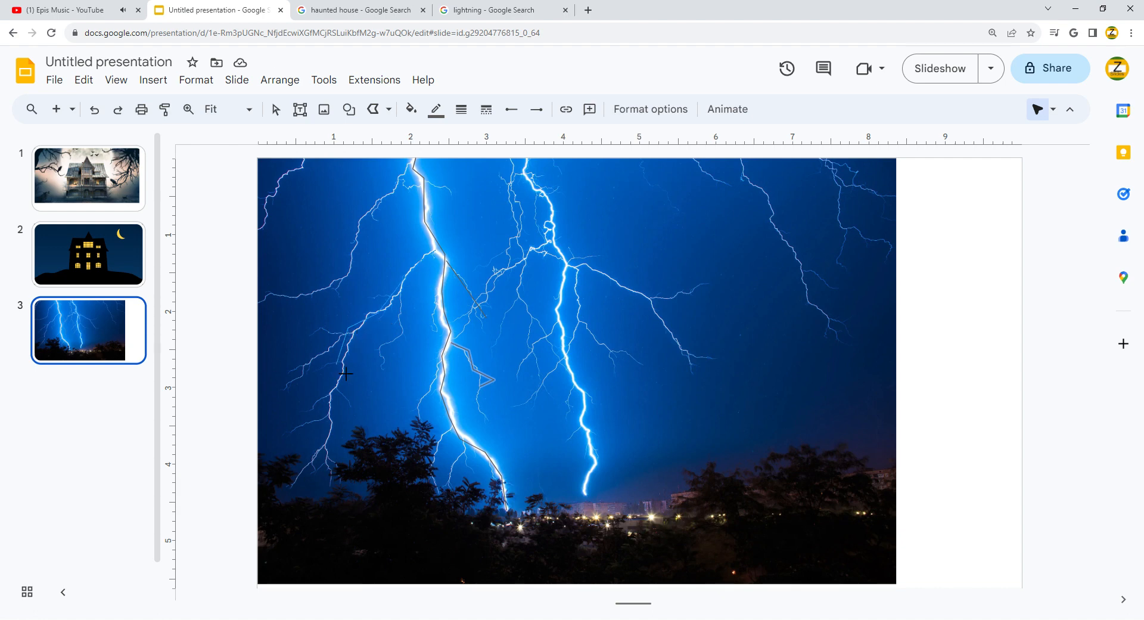
left_click_drag(322, 398, 435, 250)
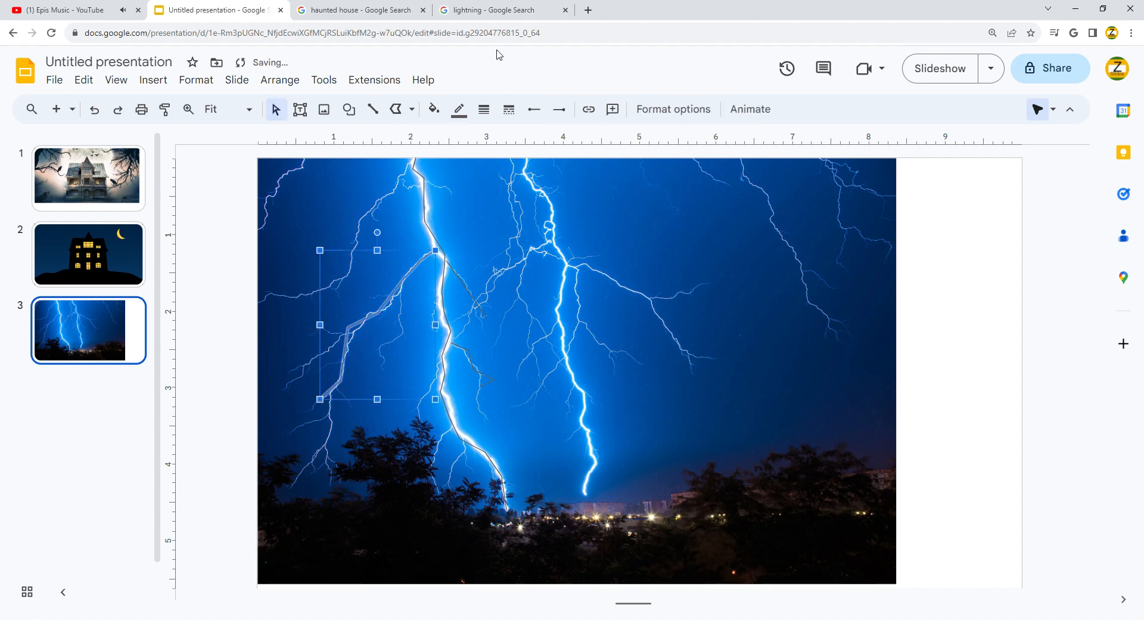
Trace the right main lightning bolt with a polyline from the slide's upper edge down to its lower end.
left_click(396, 109)
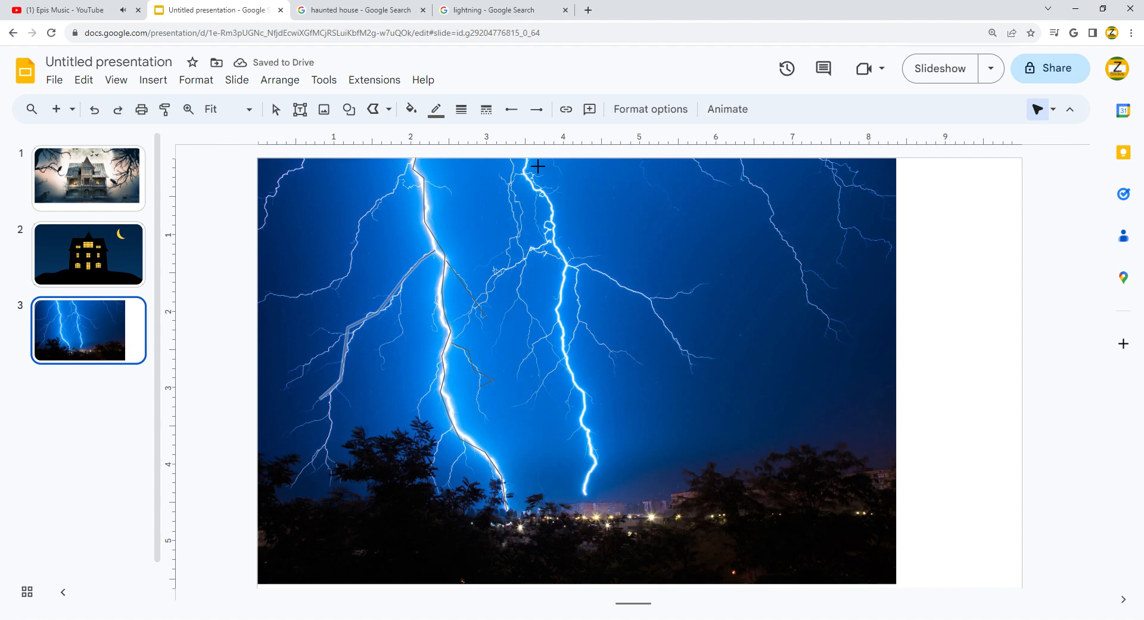
left_click(550, 201)
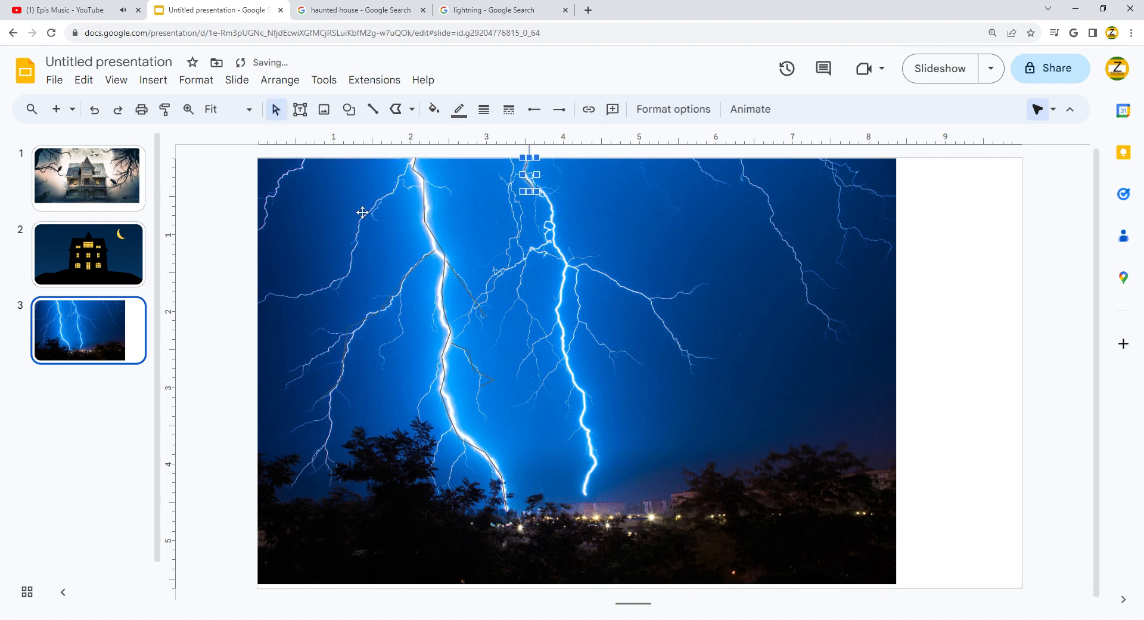
key("Escape")
left_click(395, 109)
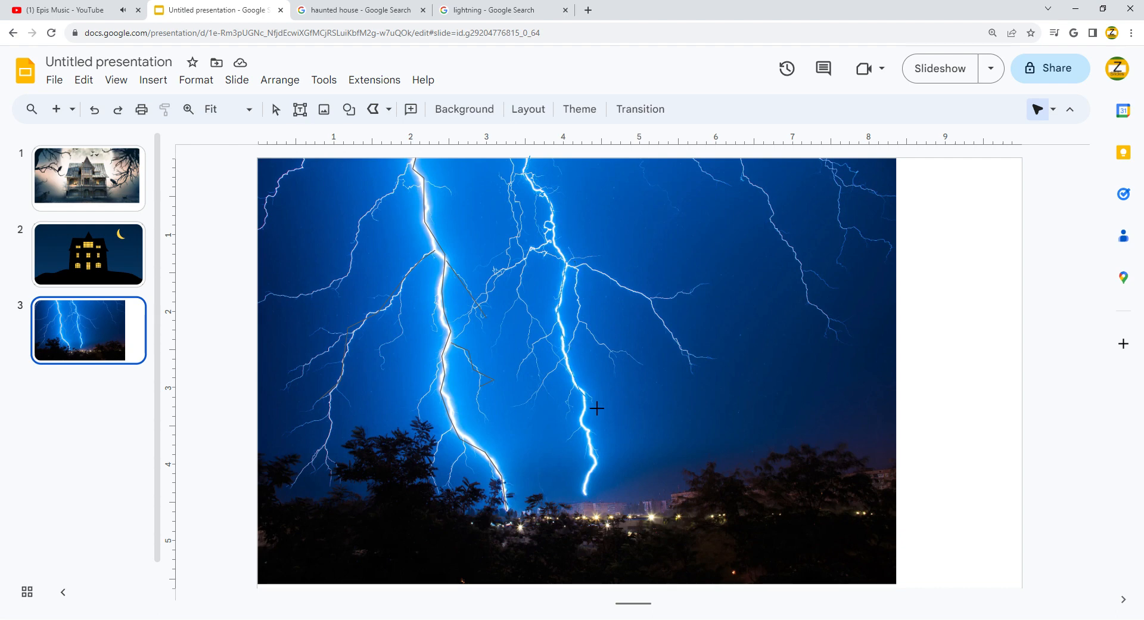
double_click(591, 500)
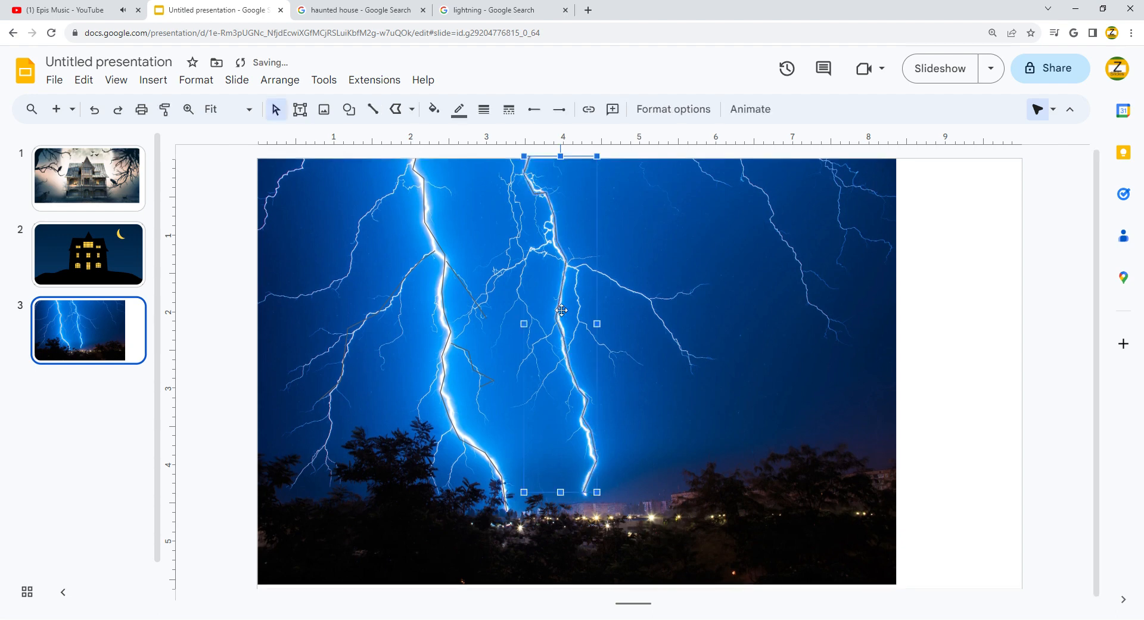
Trace one branch on the right side of the right bolt and two branches on its left with polylines.
left_click(404, 113)
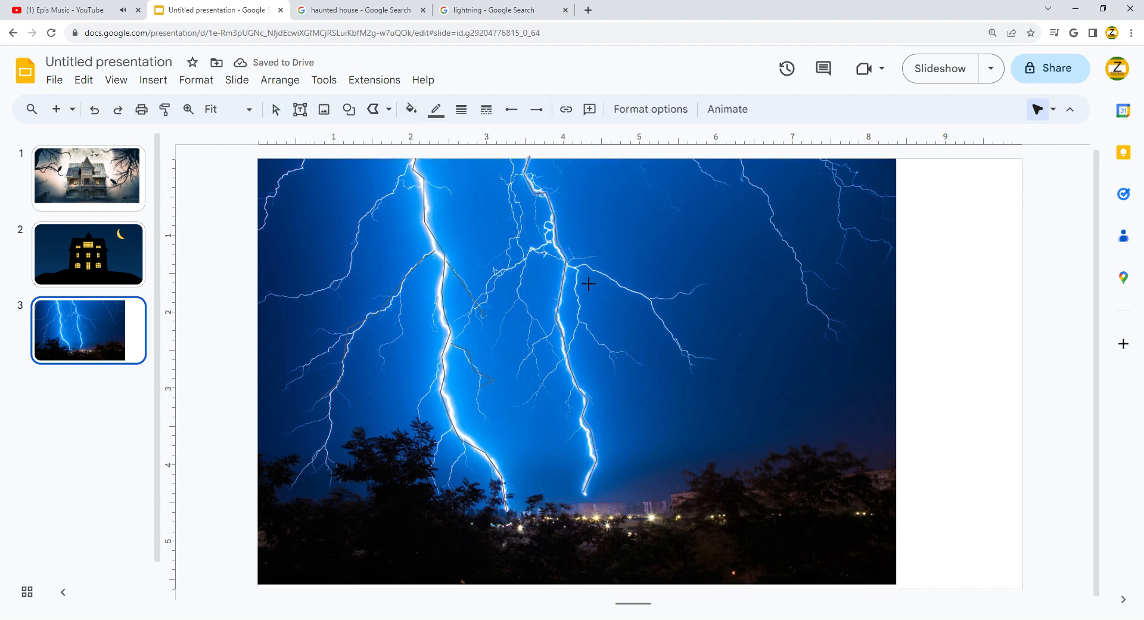
double_click(613, 372)
left_click(396, 109)
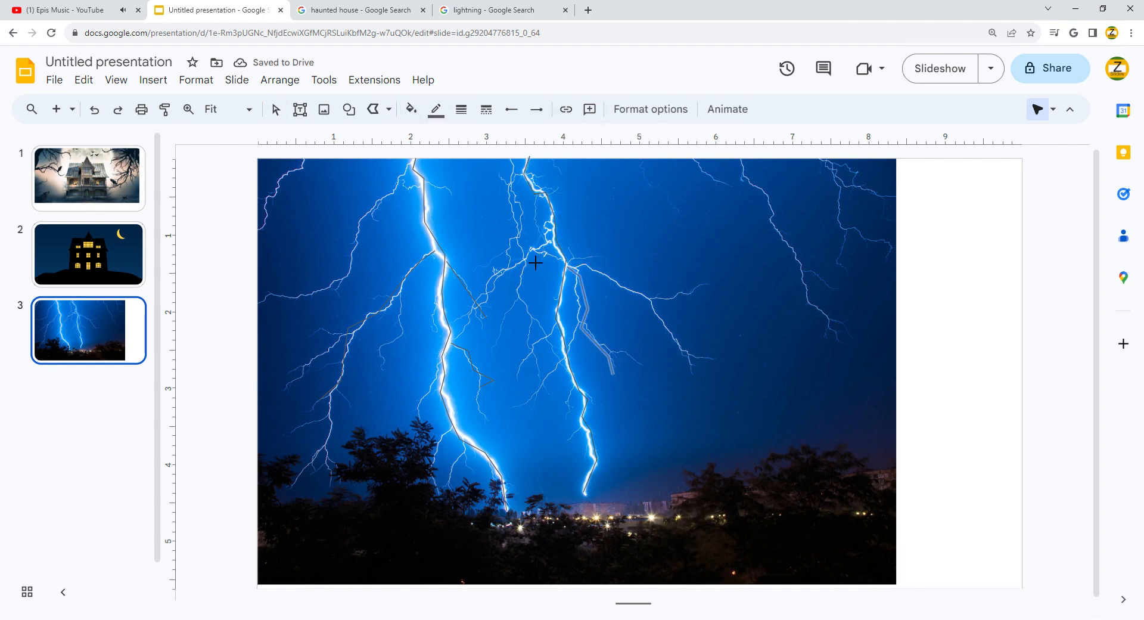
double_click(503, 304)
left_click(395, 109)
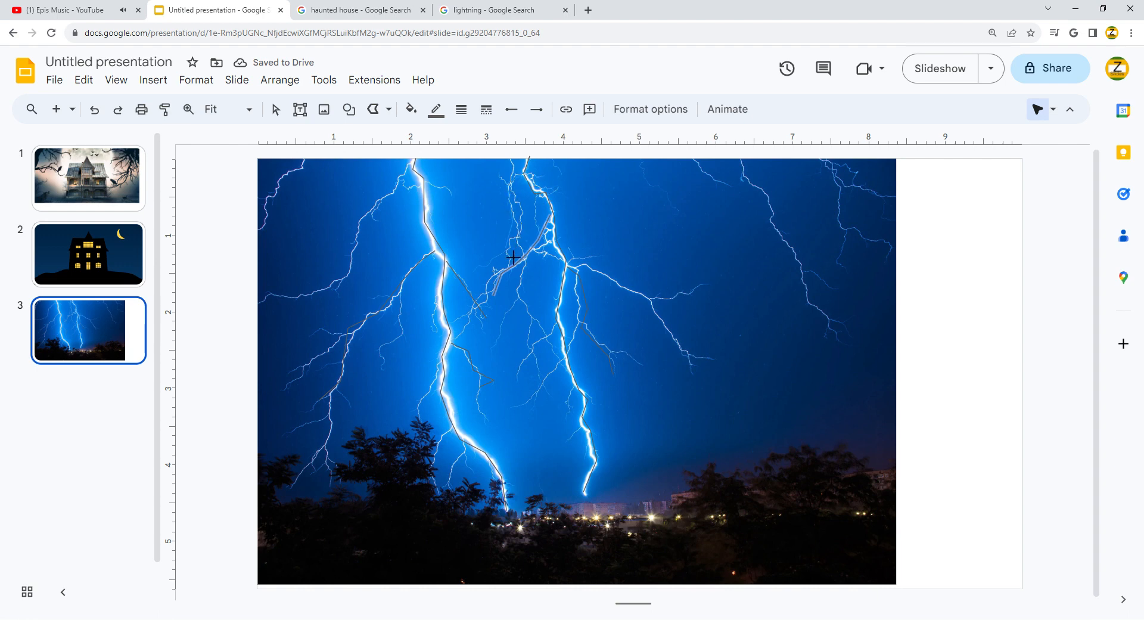
double_click(494, 251)
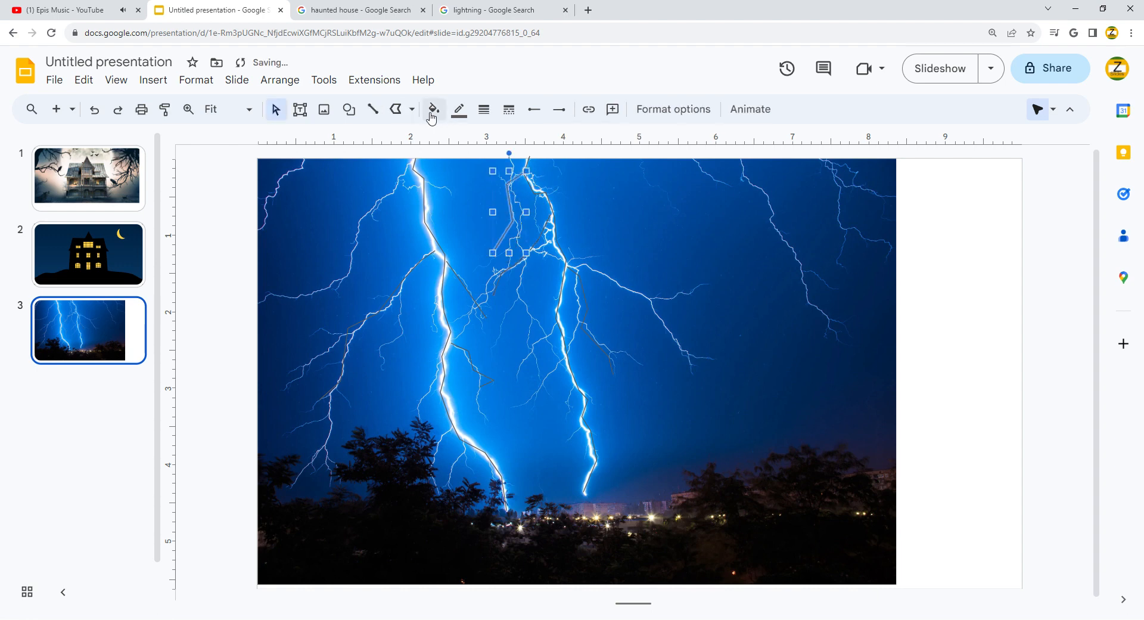
Trace the uppermost left branch of the left bolt with a polyline and leave the drawing tool.
left_click(397, 111)
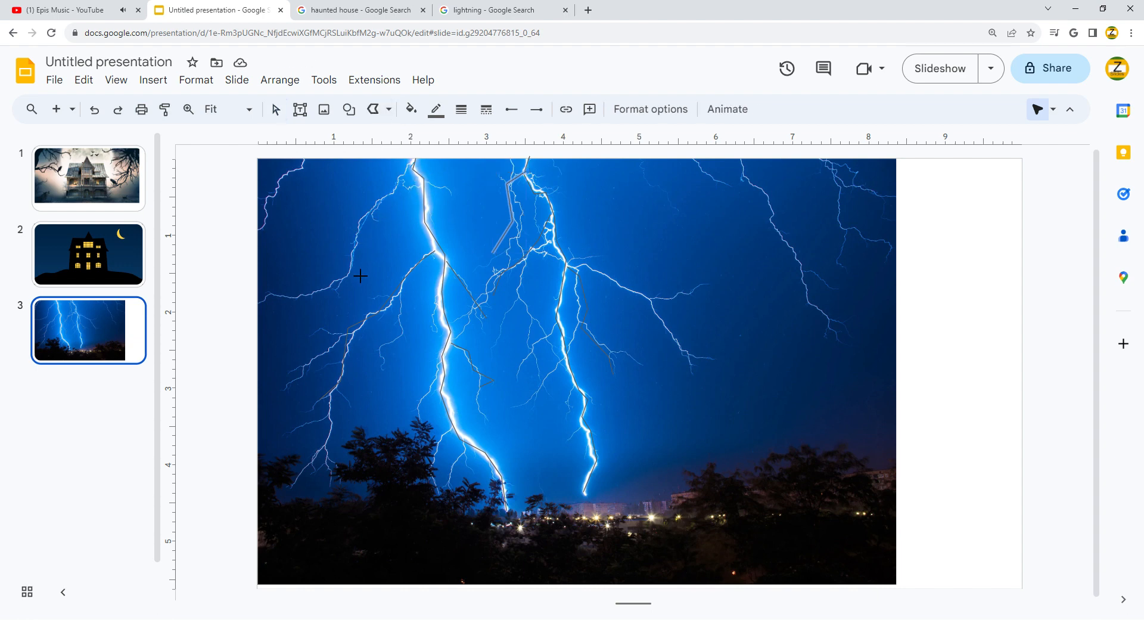
double_click(334, 288)
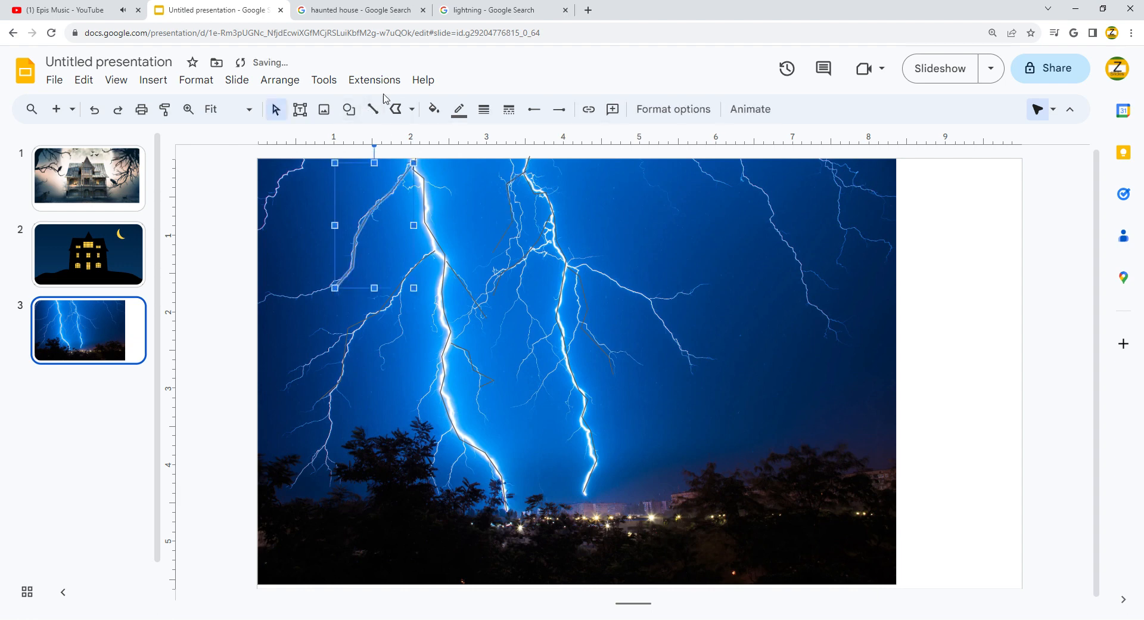
left_click(397, 111)
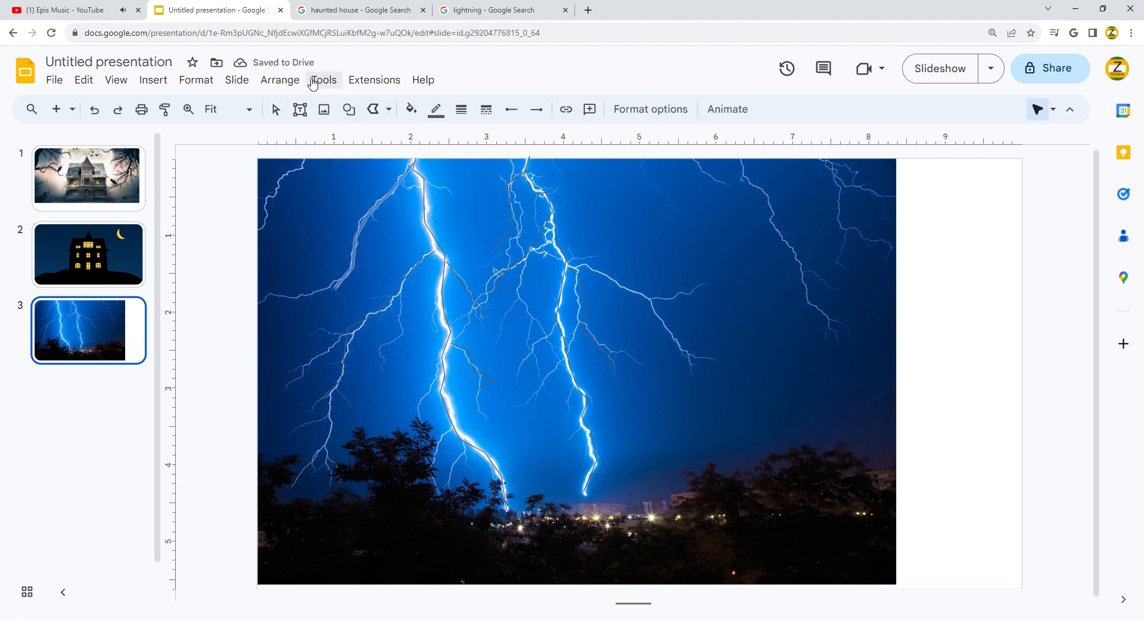
left_click(277, 110)
key("Delete")
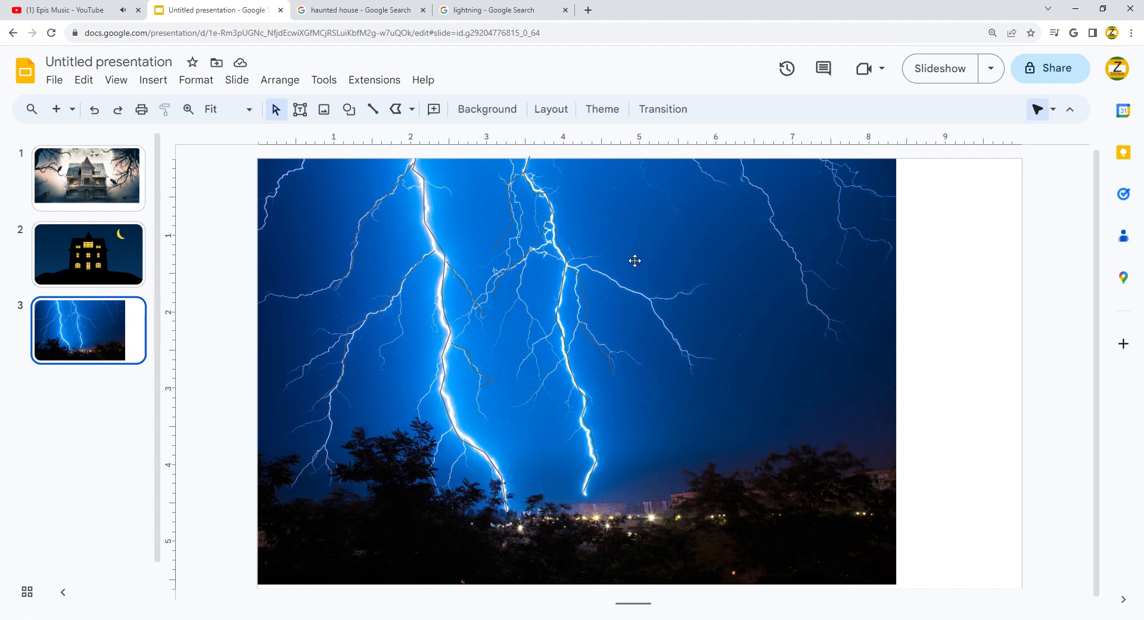
Give both traced main bolts a white line colour and a 2px line weight.
left_click(427, 206)
left_click(550, 209, "shift")
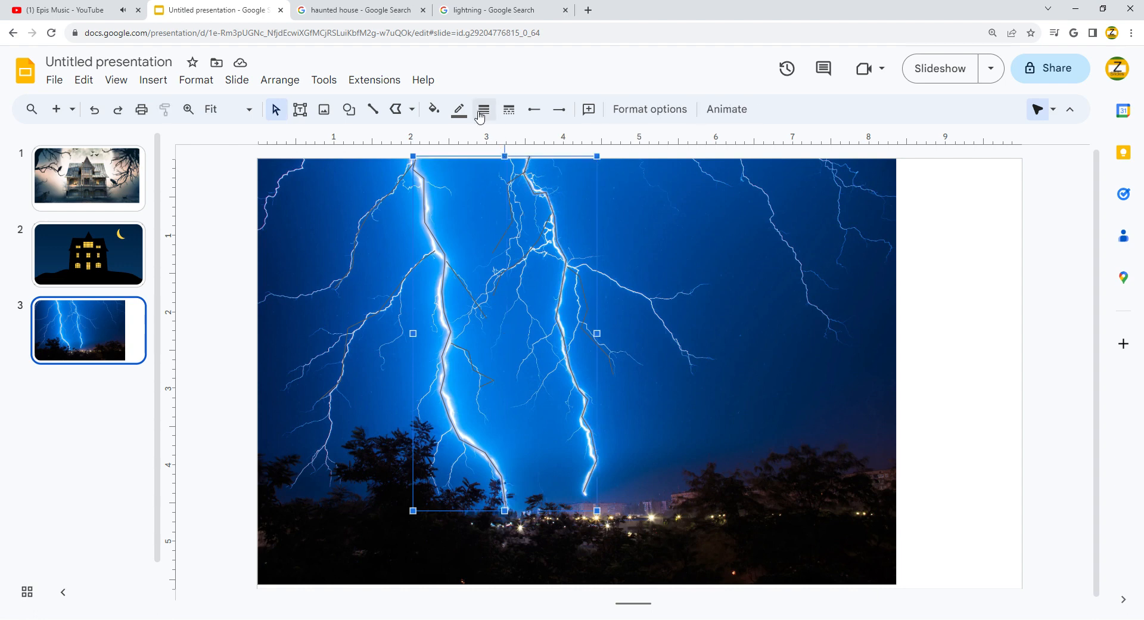
left_click(459, 109)
left_click(610, 236)
left_click(484, 109)
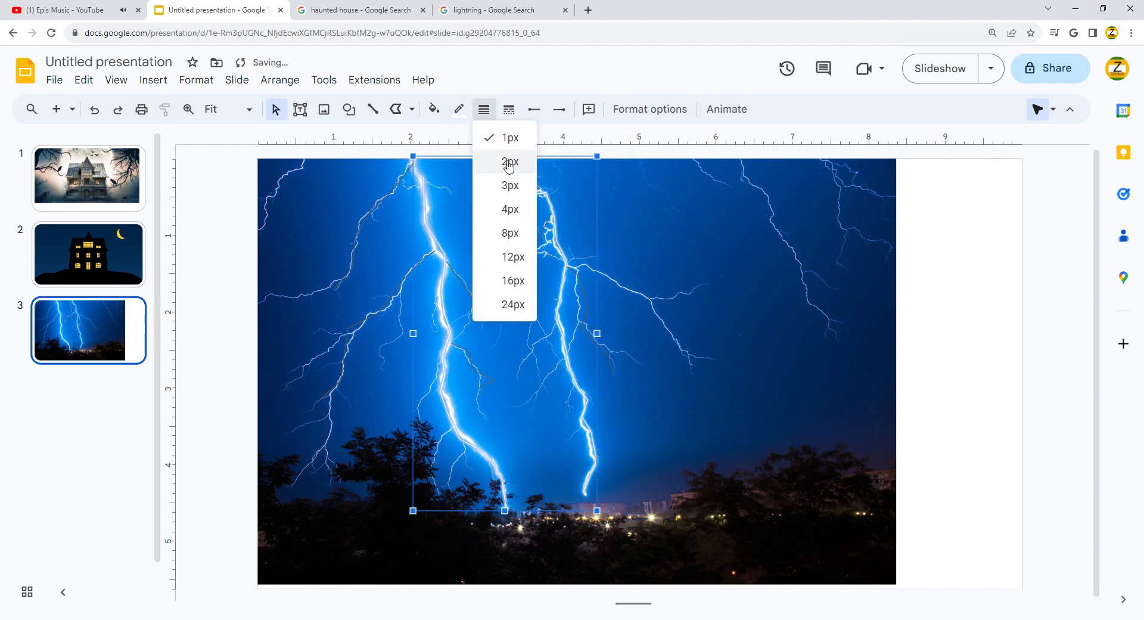
left_click(508, 181)
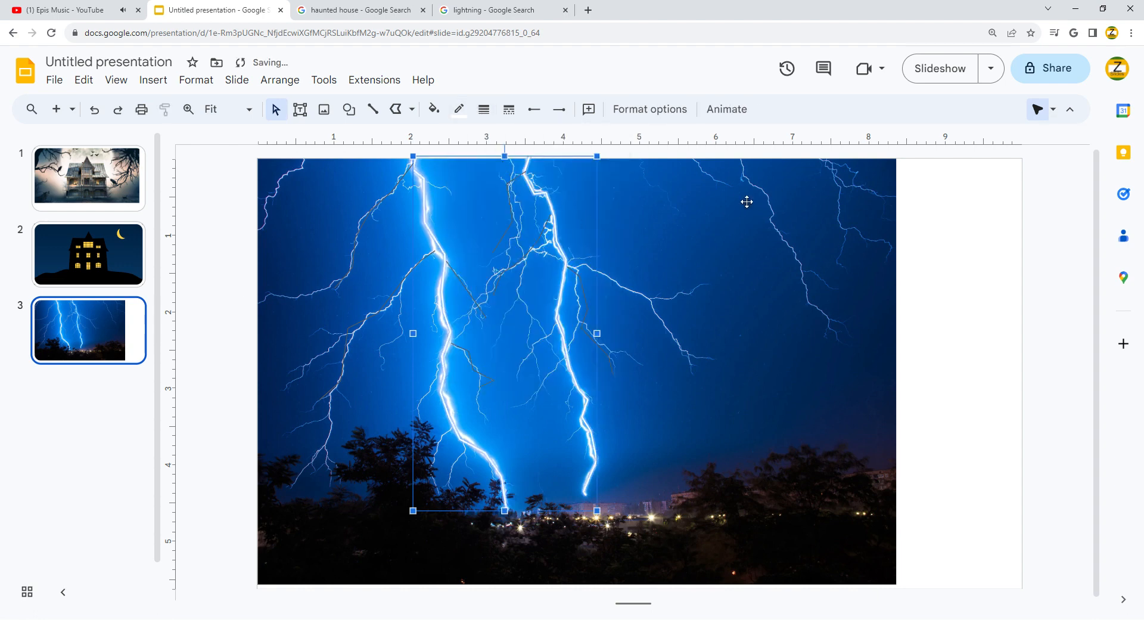
Delete the lightning photo and set the slide background to solid orange.
left_click(308, 223)
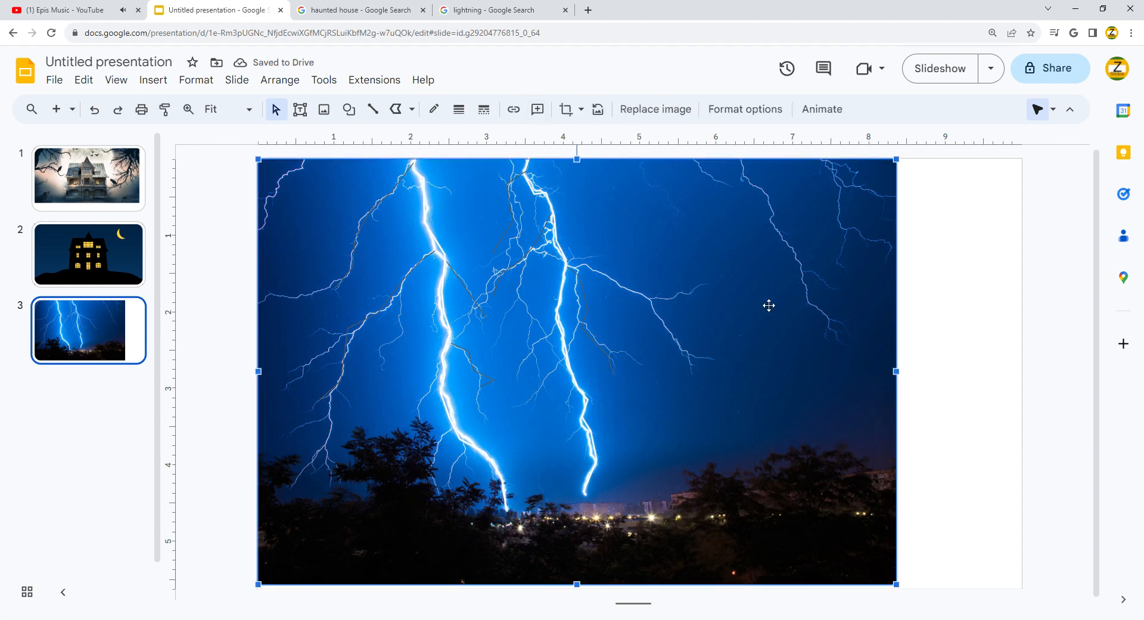
key("Delete")
left_click(590, 109)
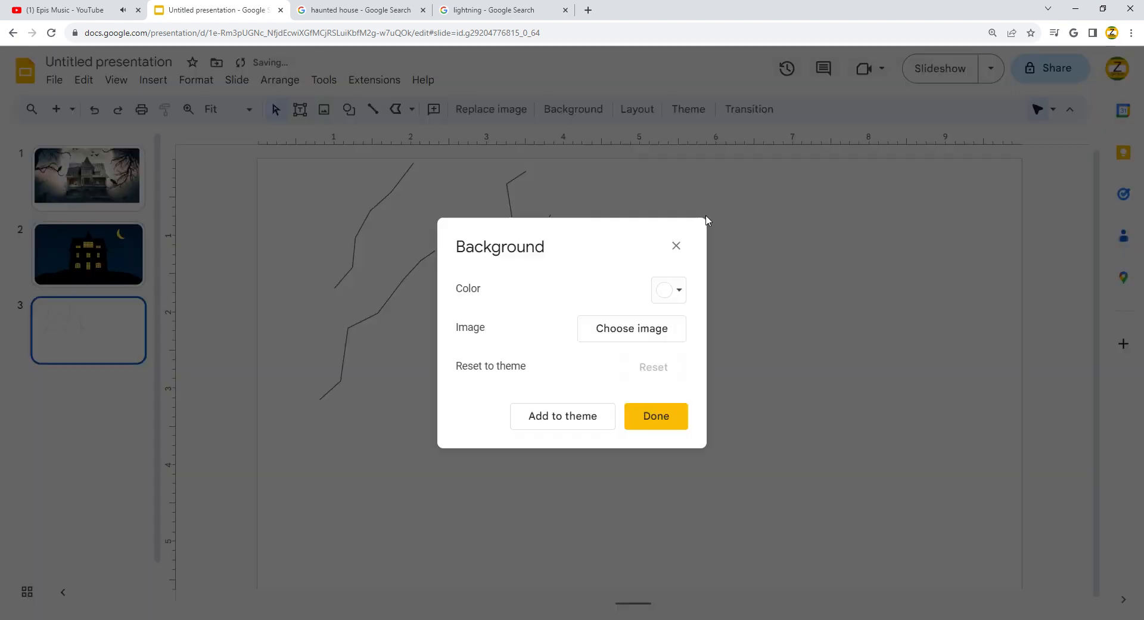
left_click(678, 290)
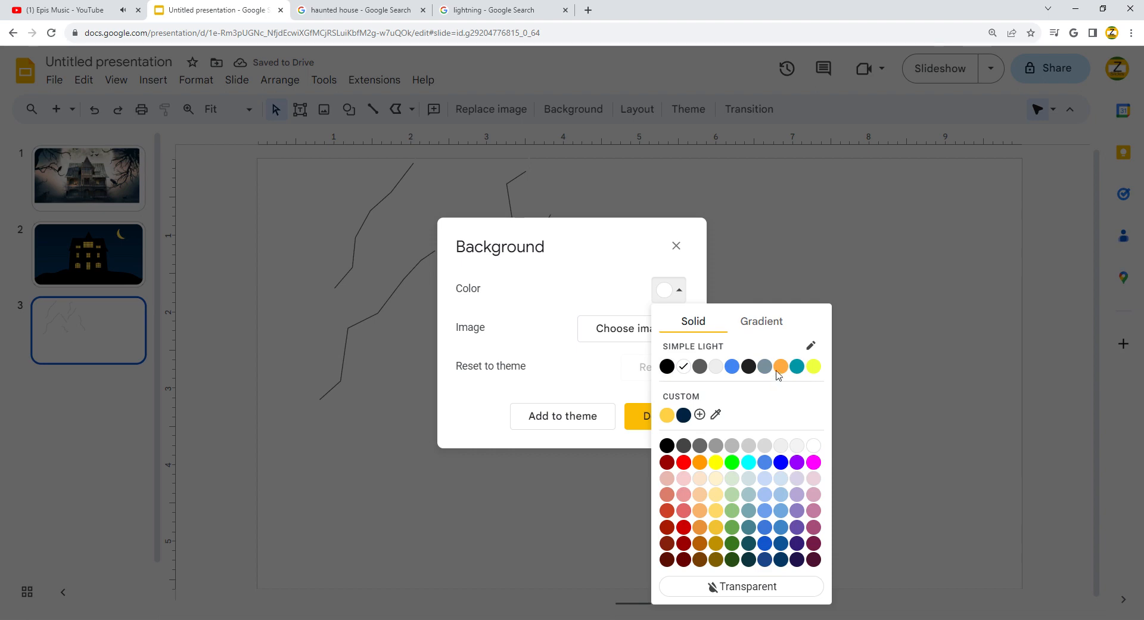
left_click(773, 366)
left_click(662, 420)
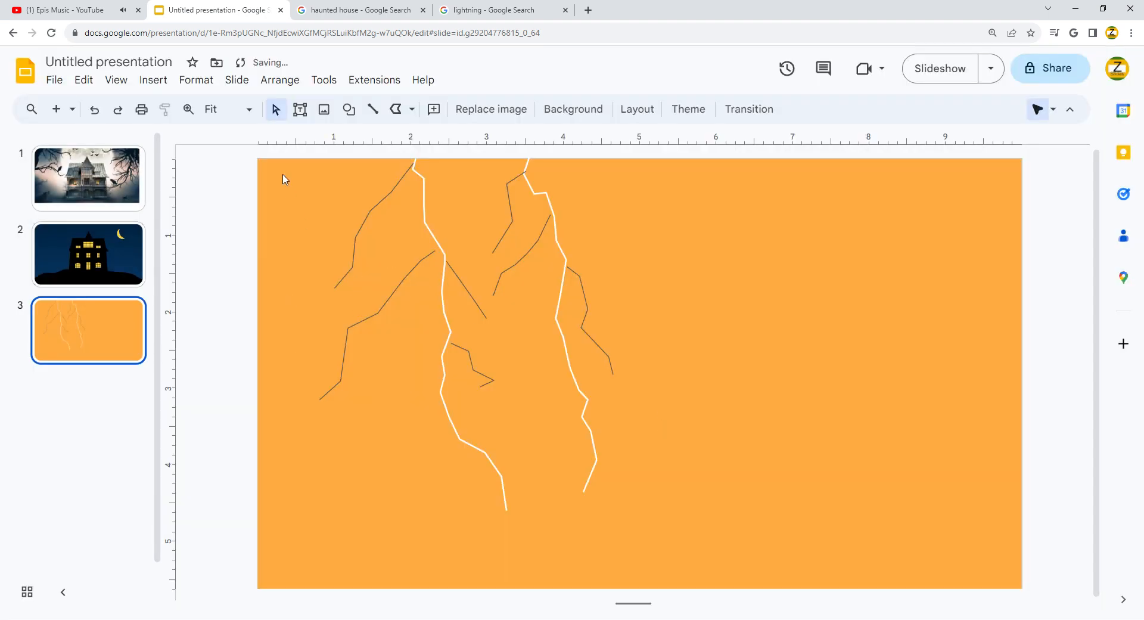
Set the line colour of all traced bolts and branches to white.
left_click_drag(283, 179, 620, 420)
left_click(459, 110)
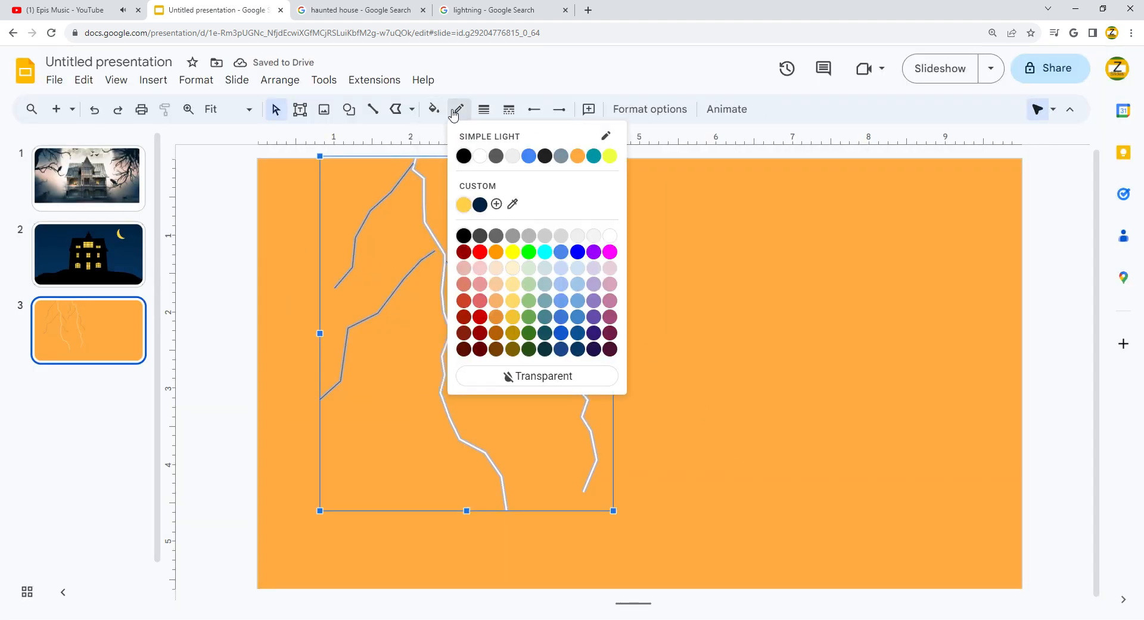
left_click(465, 236)
left_click(306, 240)
key("ctrl+z")
left_click(460, 110)
left_click(610, 237)
left_click(268, 211)
Move the upper end point of the left bolt's long left branch so that it meets the bolt.
left_click(189, 109)
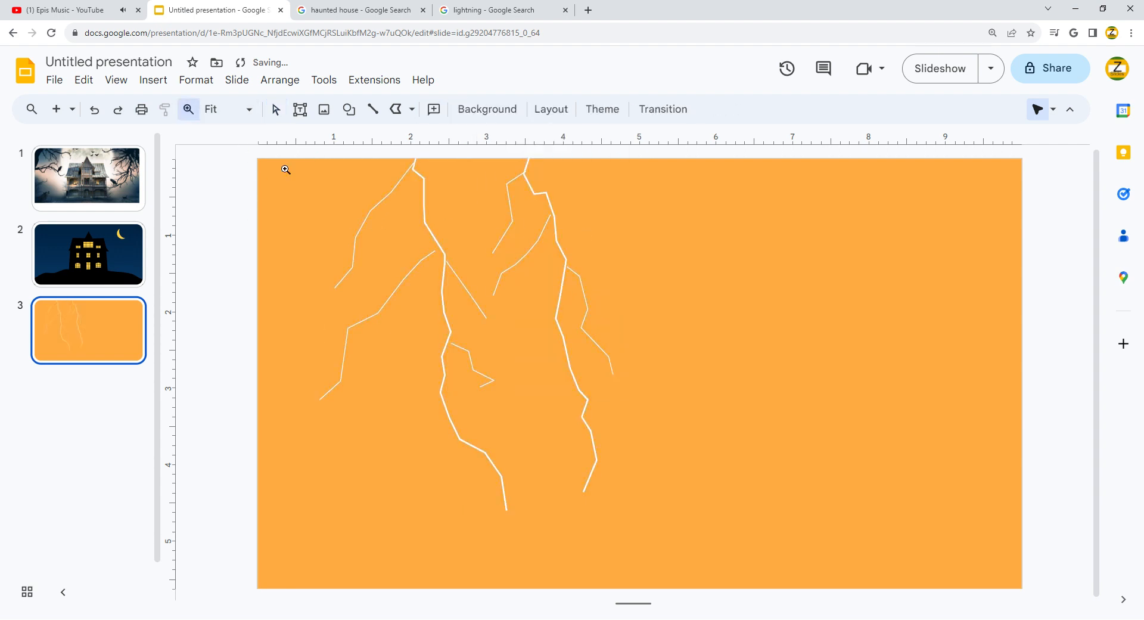
left_click_drag(544, 307, 468, 268)
scroll(456, 354, "left", 8)
scroll(456, 354, "up", 5)
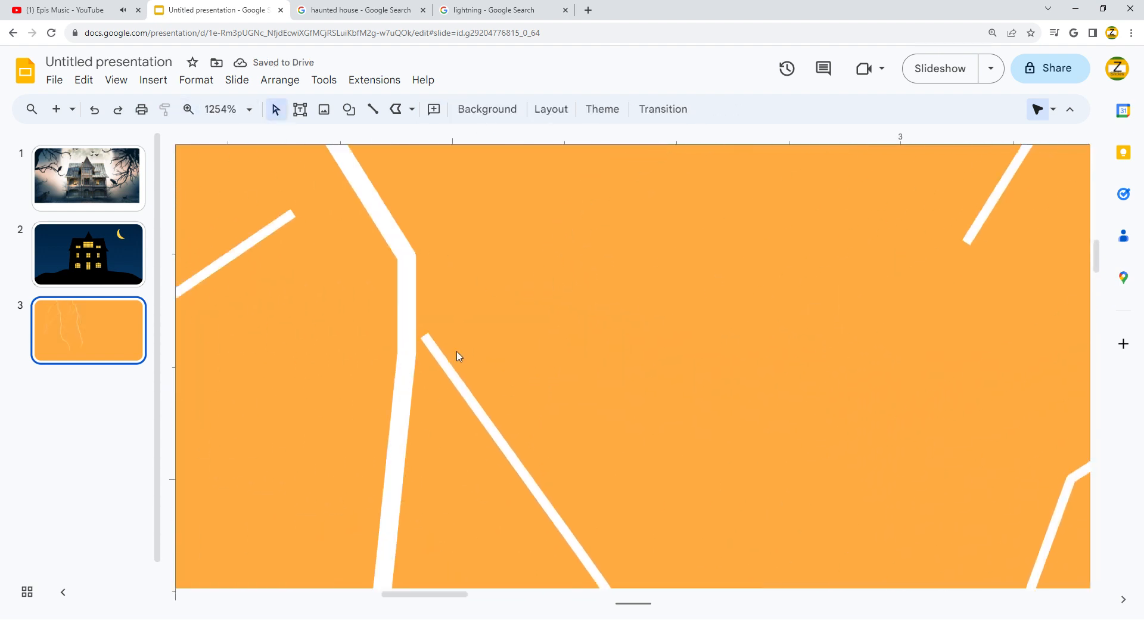
scroll(456, 356, "up", 5)
scroll(455, 355, "down", 3)
scroll(401, 399, "left", 4)
left_click(548, 358)
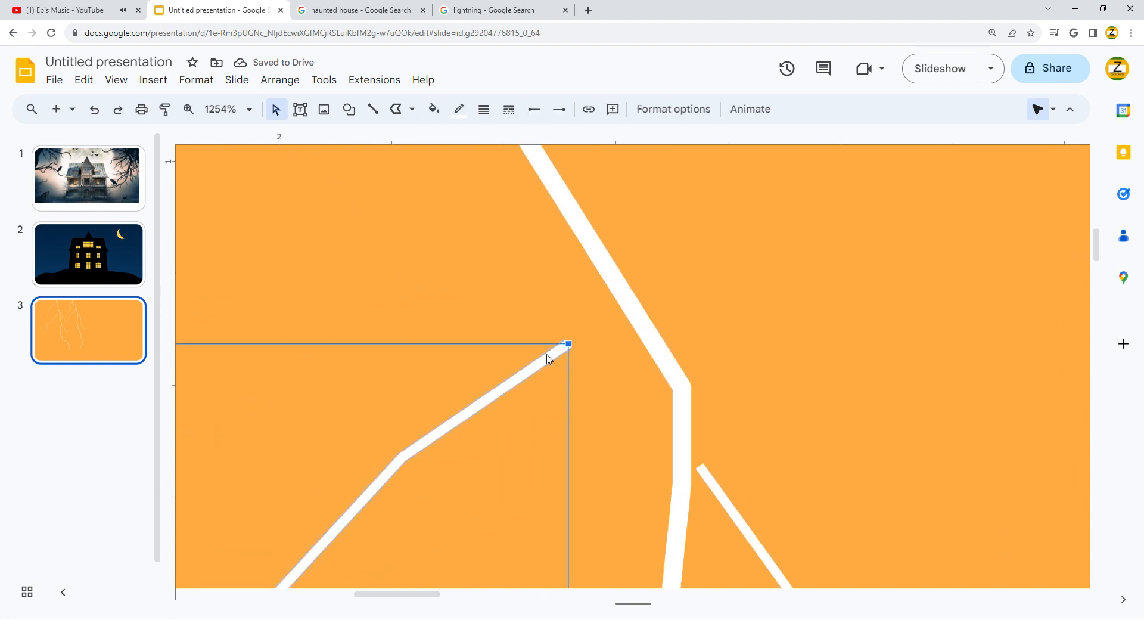
double_click(549, 358)
left_click_drag(567, 344, 629, 310)
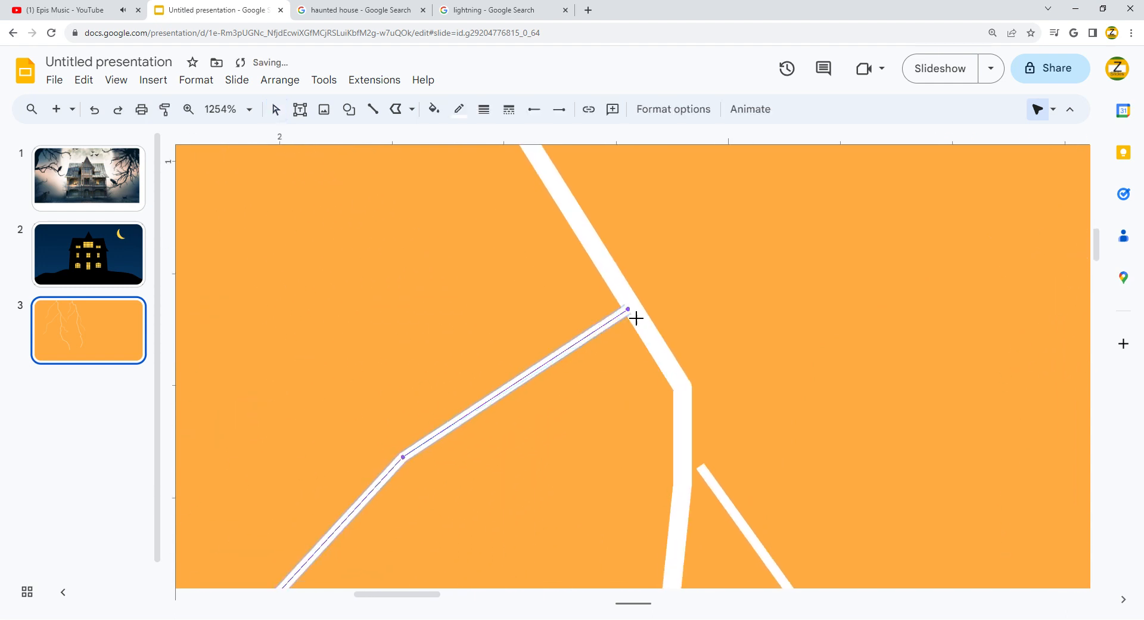
Move the upper end point of the straight right branch onto the left bolt, and fit the slide to the window.
double_click(721, 499)
left_click_drag(701, 470, 688, 439)
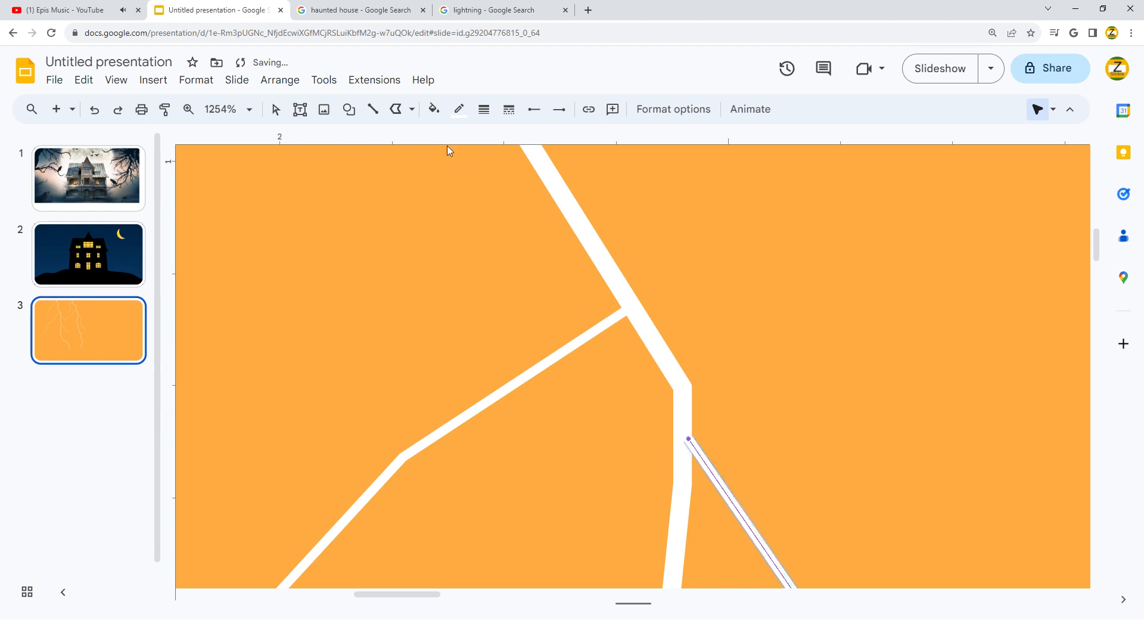
left_click(249, 110)
left_click(237, 137)
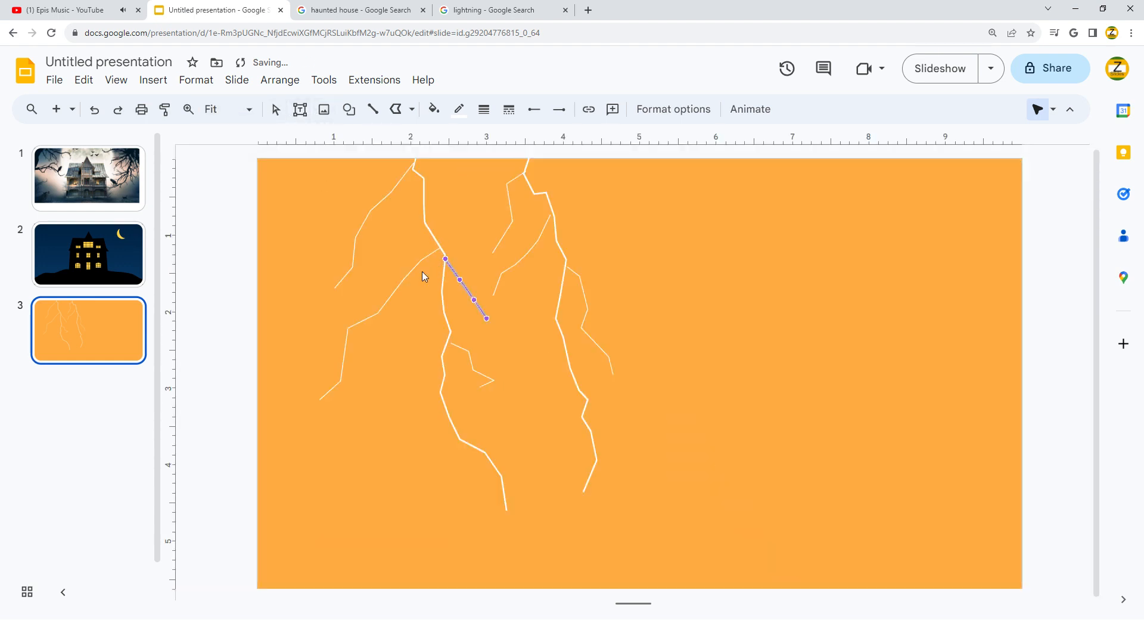
Move the upper end points of the left bolt's short lower branch and the right bolt's curved left branch onto their bolts.
key("Escape")
double_click(457, 351)
left_click_drag(450, 343, 447, 343)
double_click(547, 228)
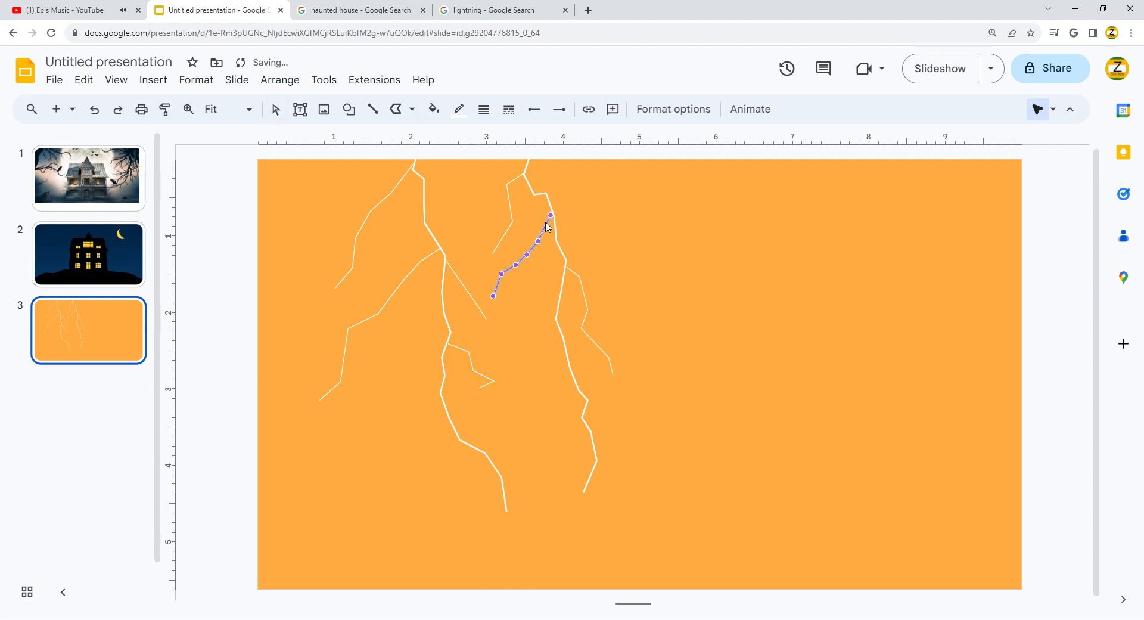
left_click(681, 303)
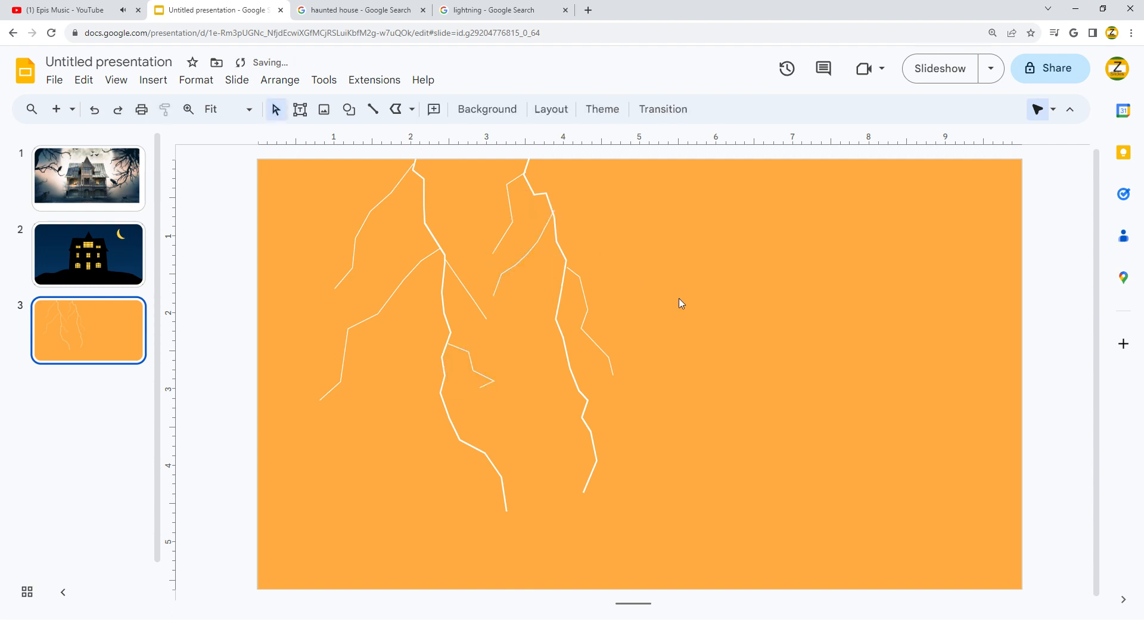
Adjust the upper end points of the right bolt's right-hand branch and curved left branch so that they meet the bolt.
double_click(580, 279)
left_click_drag(577, 278, 580, 276)
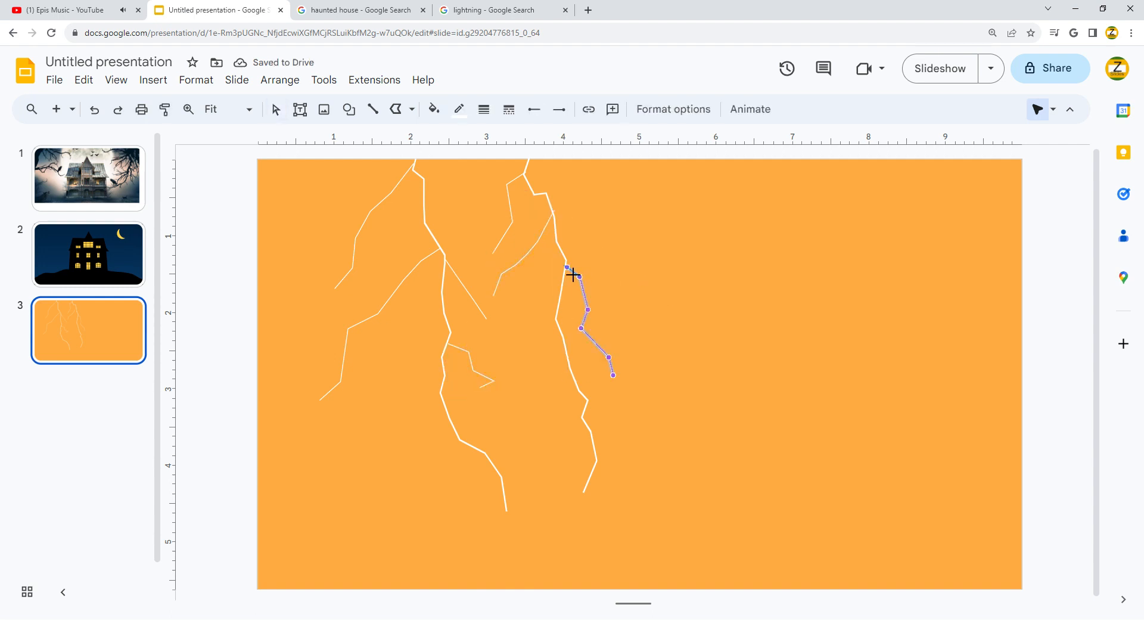
key("Escape")
double_click(547, 228)
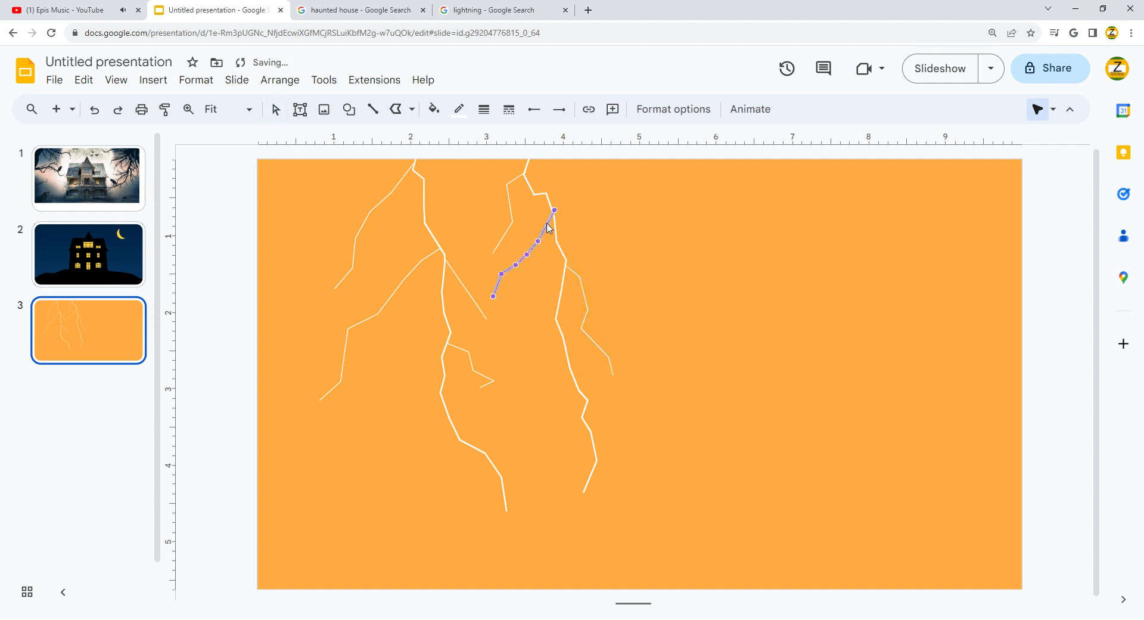
key("Escape")
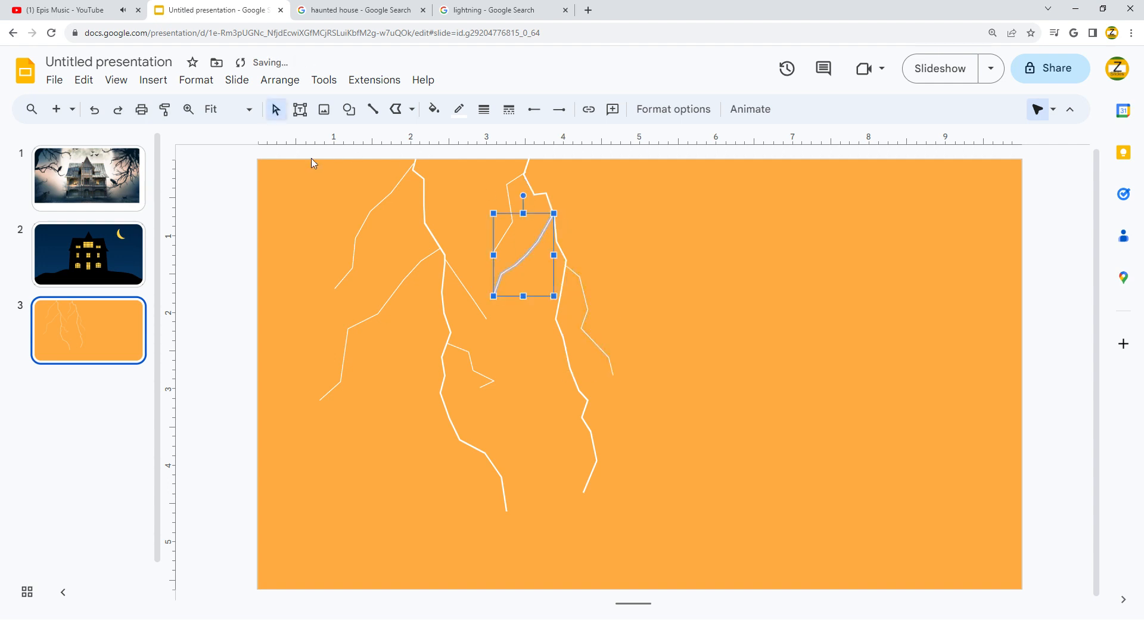
Group the left bolt with its branches, and group the right bolt with its branches as a separate group.
left_click_drag(312, 158, 506, 499)
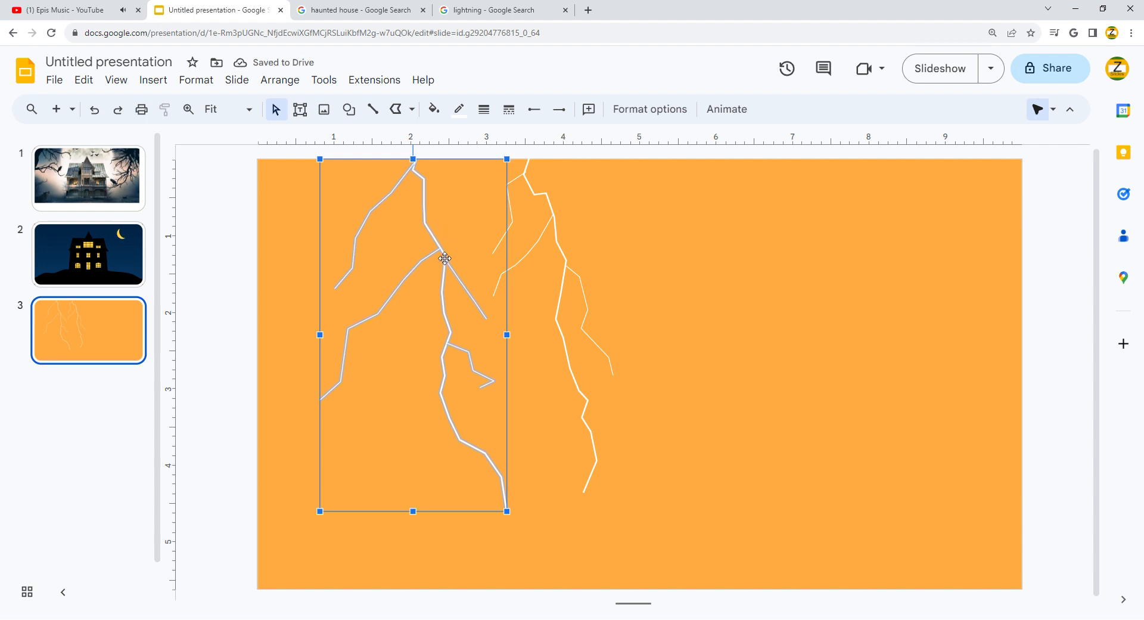
right_click(443, 258)
left_click(514, 453)
left_click_drag(672, 158, 506, 301)
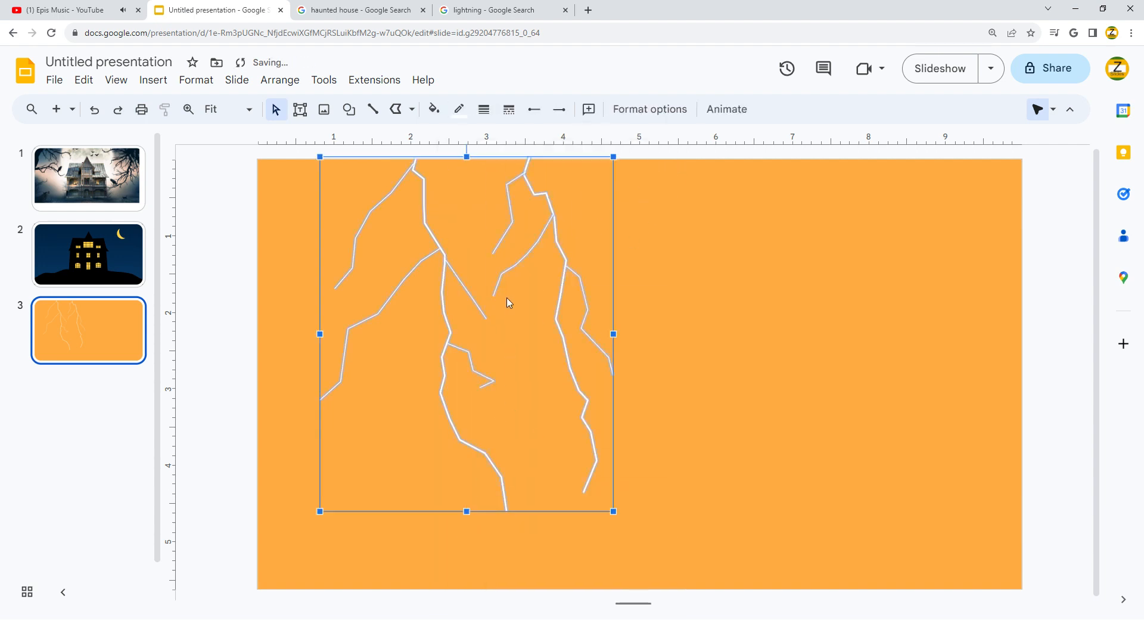
left_click(498, 274)
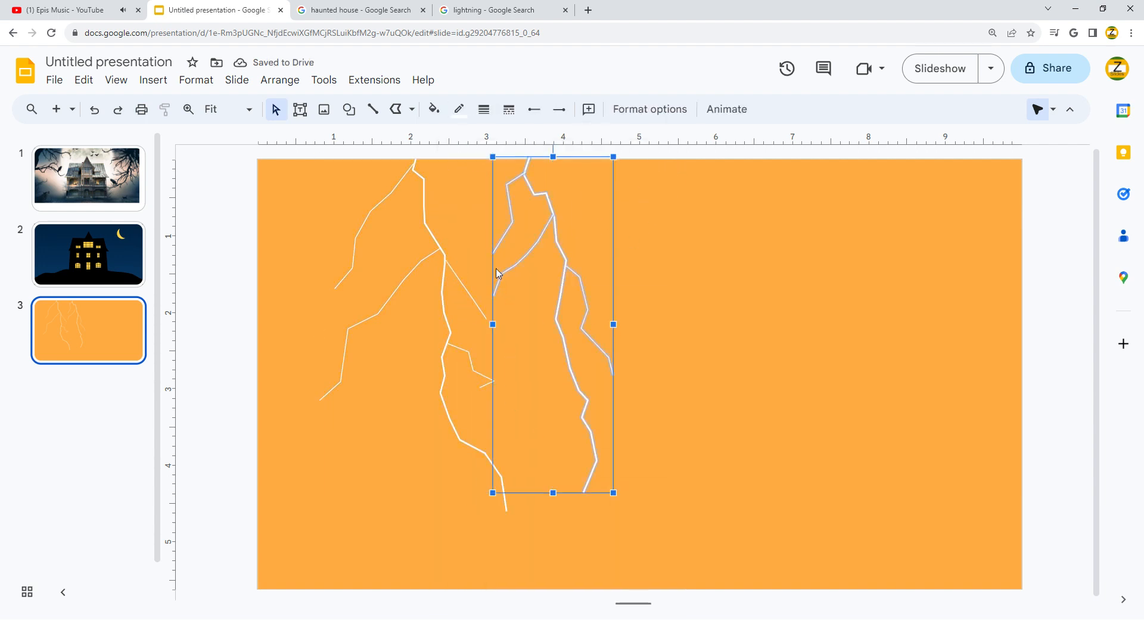
right_click(554, 219)
left_click(614, 457)
Give both bolt groups a white drop shadow at full opacity.
left_click_drag(342, 230, 498, 313)
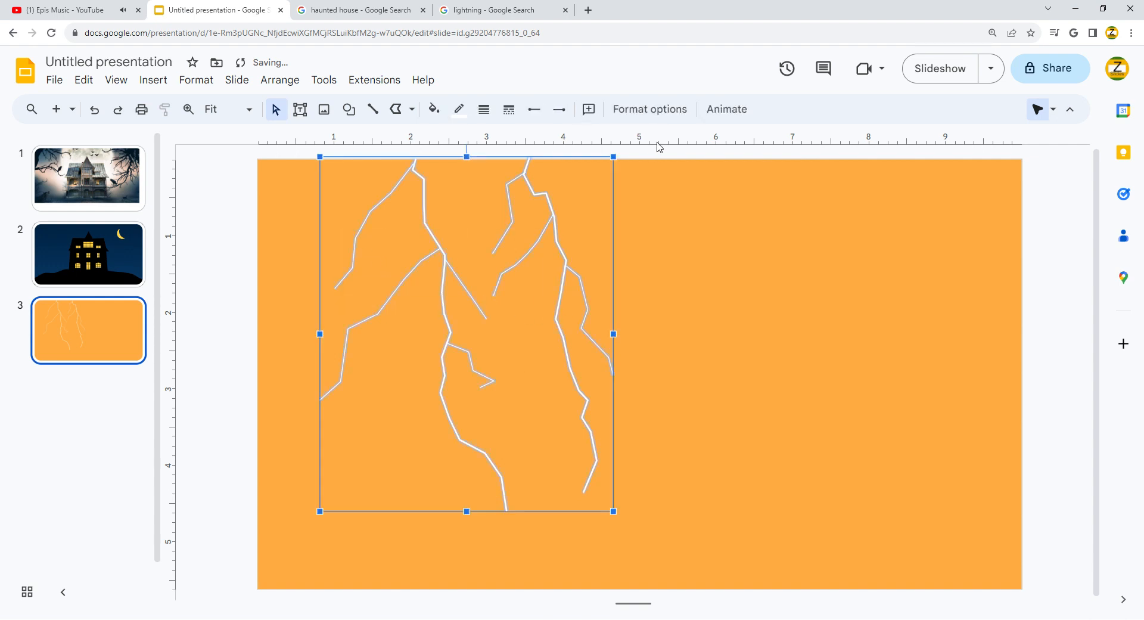
left_click(650, 109)
left_click(975, 267)
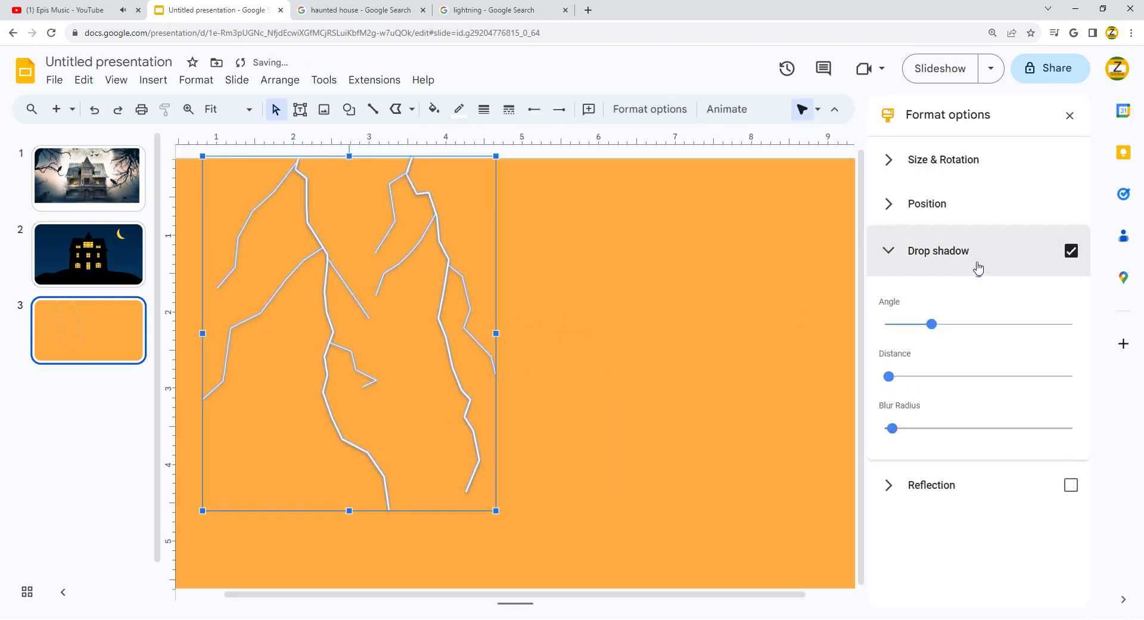
left_click(1064, 292)
left_click(1062, 425)
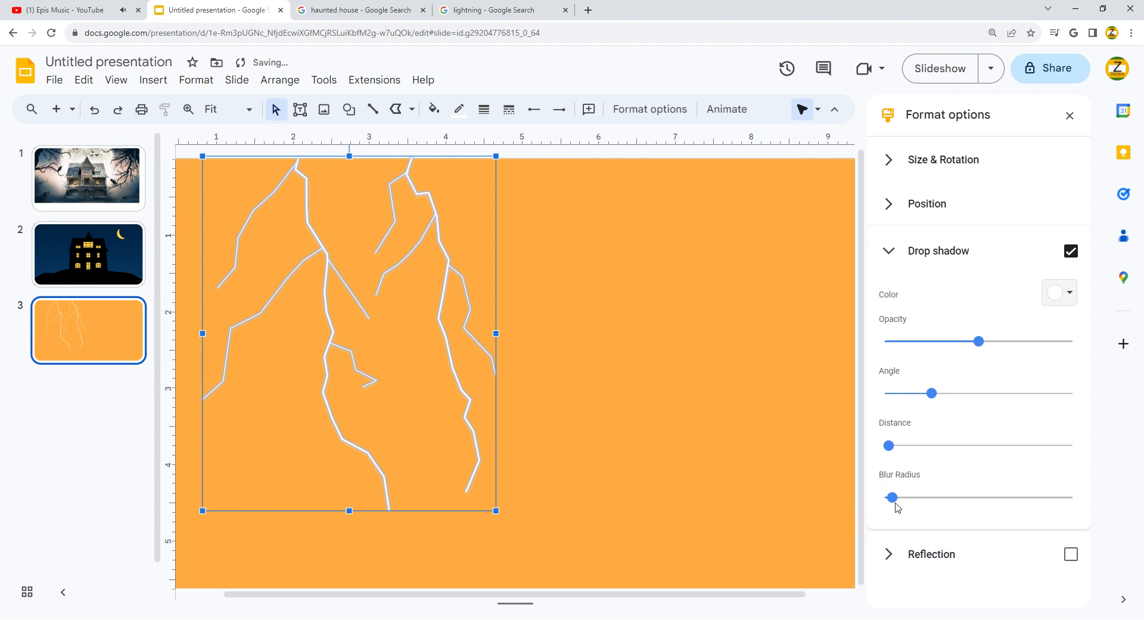
left_click_drag(979, 341, 1116, 347)
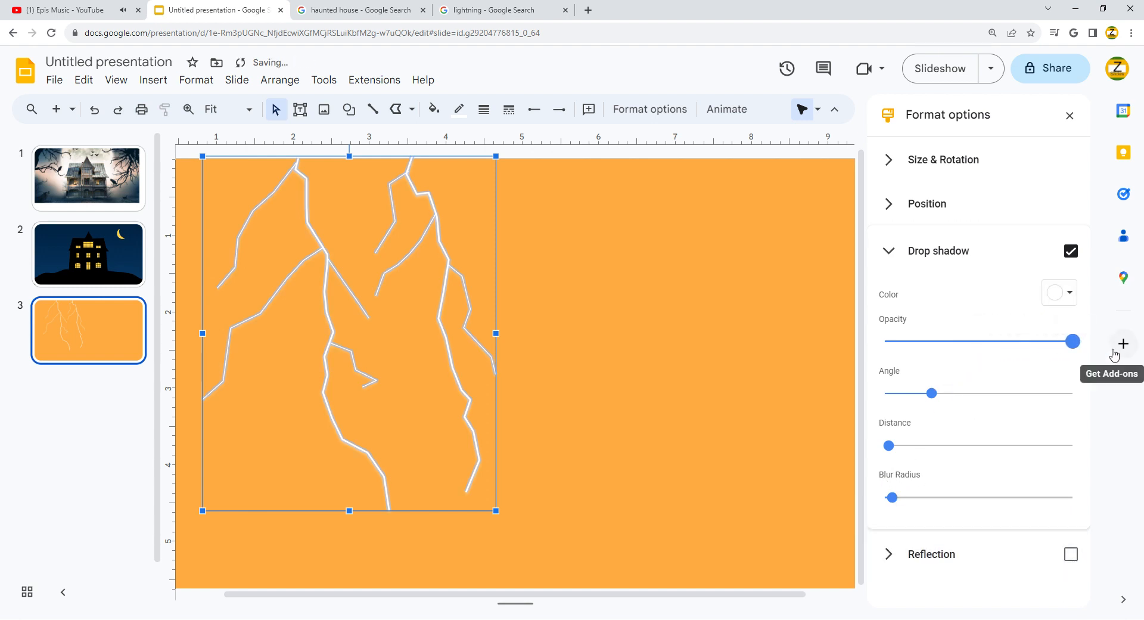
left_click(726, 345)
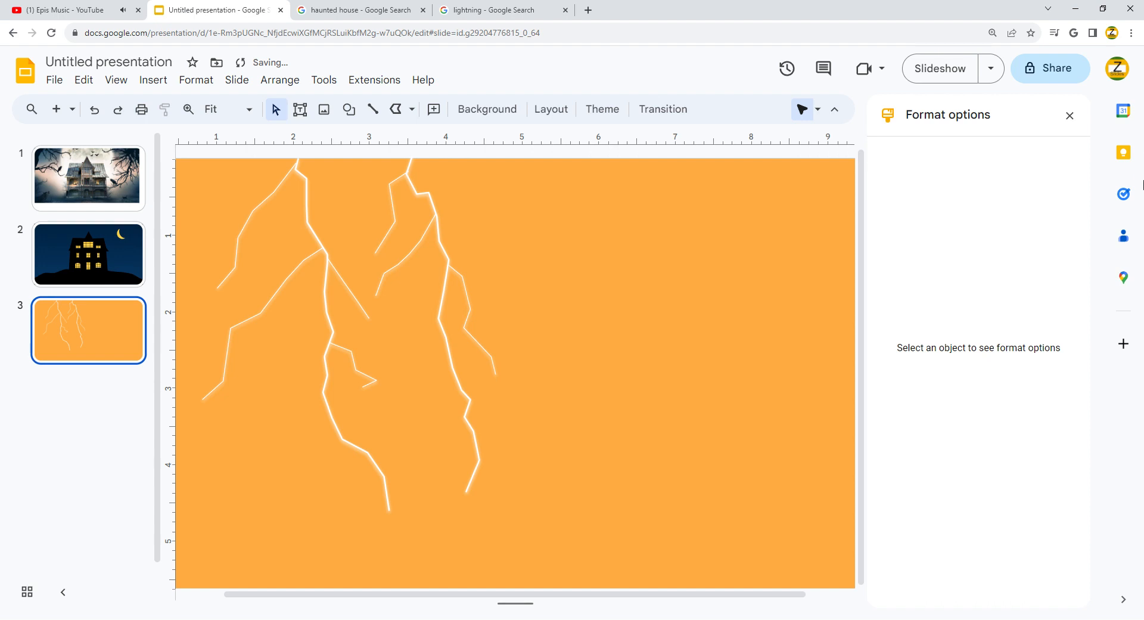
left_click(1070, 115)
Cut both lightning bolts from the orange slide and paste them onto the haunted house slide.
left_click_drag(285, 210, 522, 317)
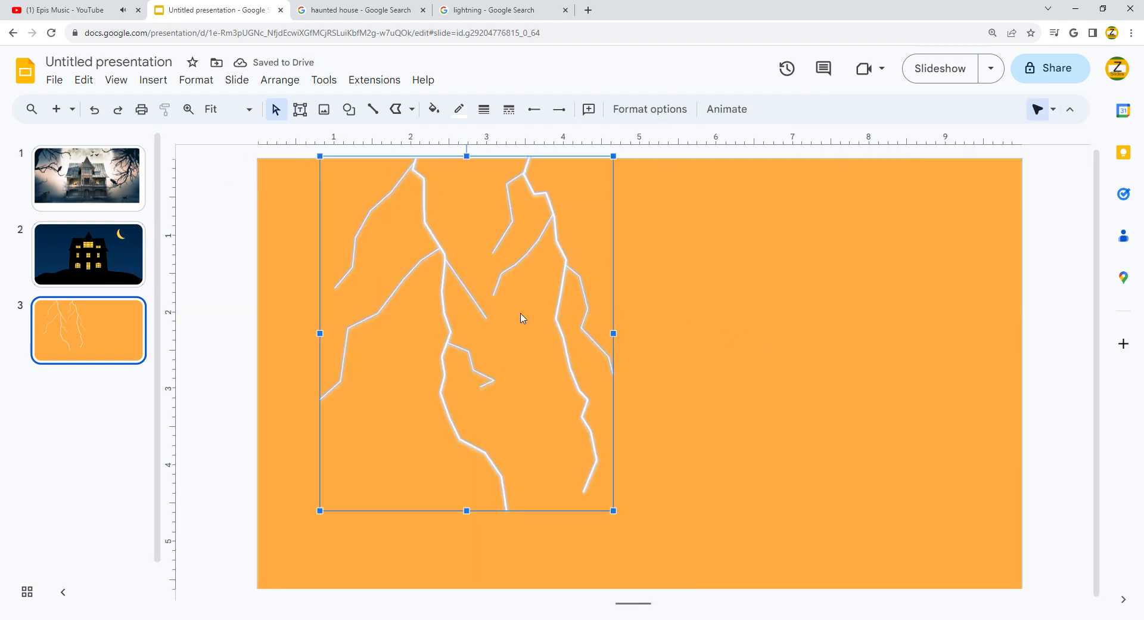
key("ctrl+x")
left_click(44, 256)
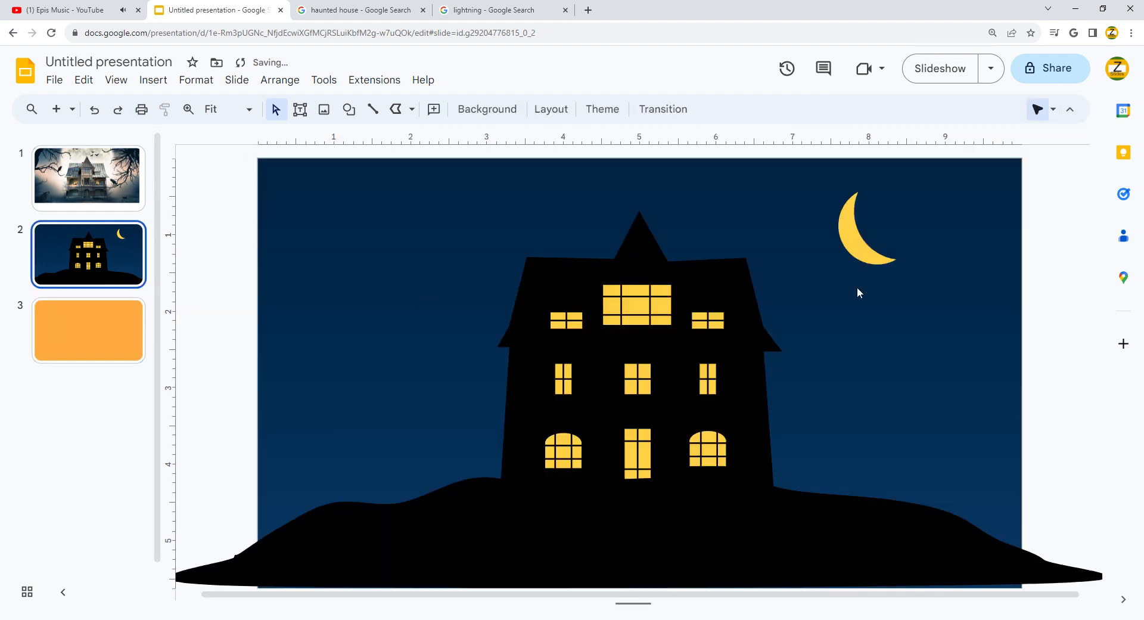
key("ctrl+v")
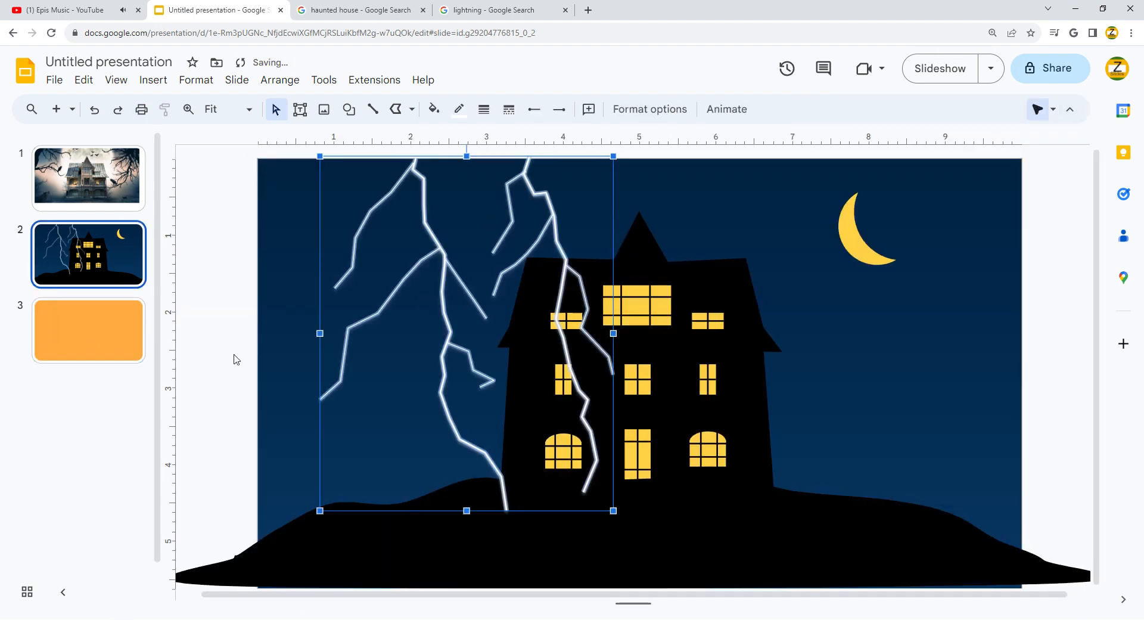
left_click(213, 217)
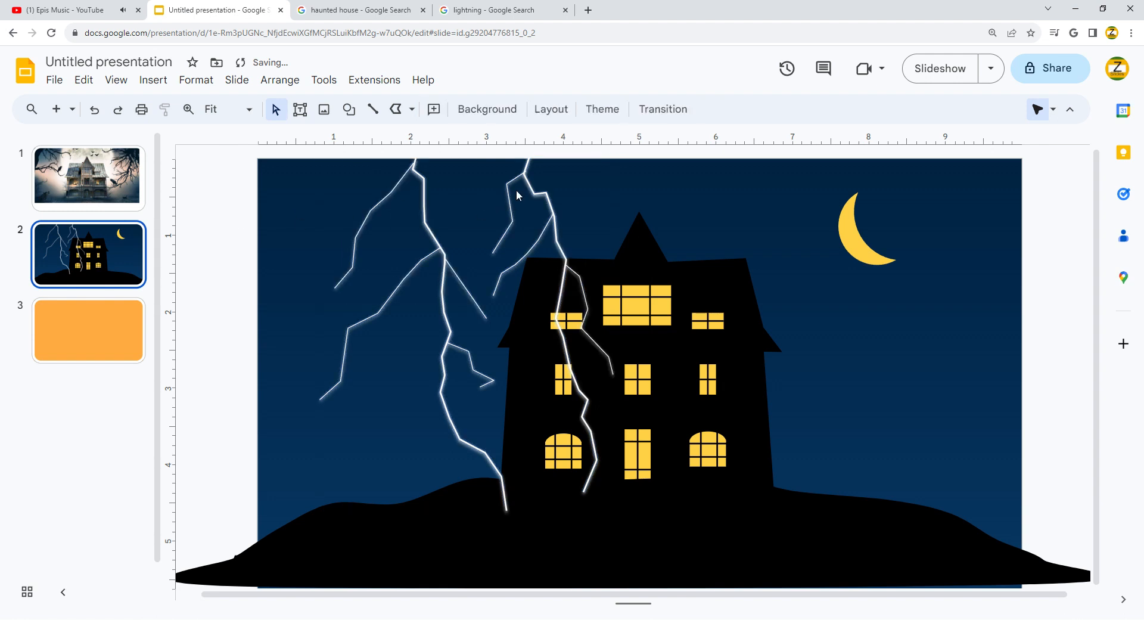
Move the right lightning bolt over the house and flip it horizontally.
left_click_drag(519, 187, 720, 214)
left_click(246, 183)
left_click(538, 195)
left_click_drag(538, 195, 604, 205)
right_click(605, 204)
mouse_move(655, 377)
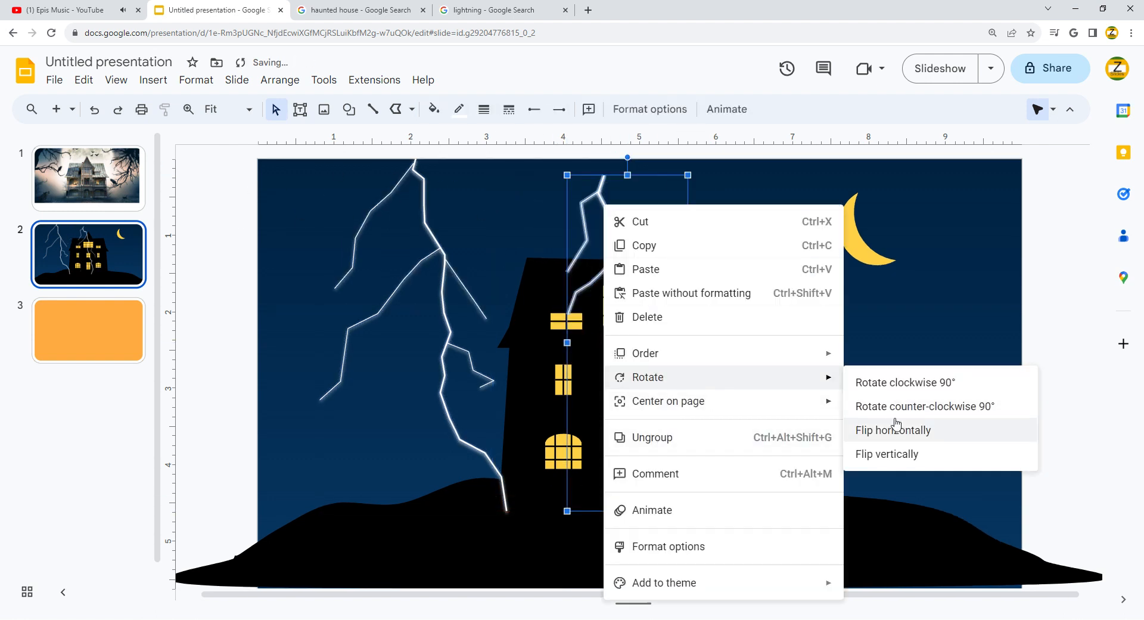
left_click(897, 425)
Rotate the flipped bolt clockwise and place it, enlarged, from the sky beside the moon down across the house's right side.
left_click_drag(636, 164, 717, 225)
left_click_drag(725, 184, 689, 169)
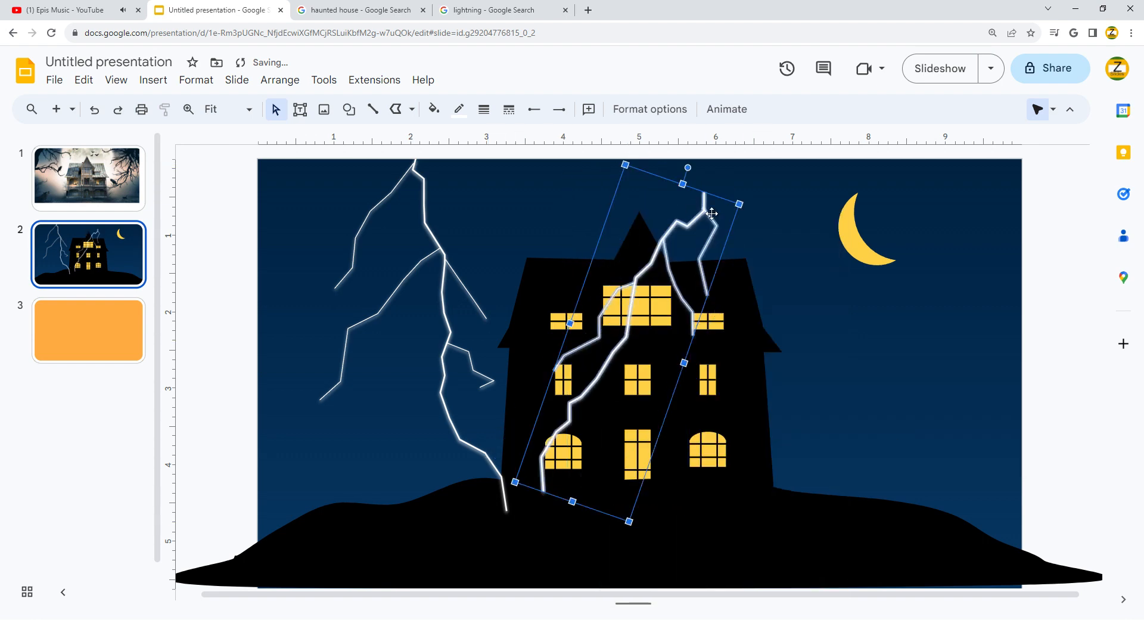
left_click_drag(705, 209, 956, 189)
left_click_drag(845, 184, 835, 275)
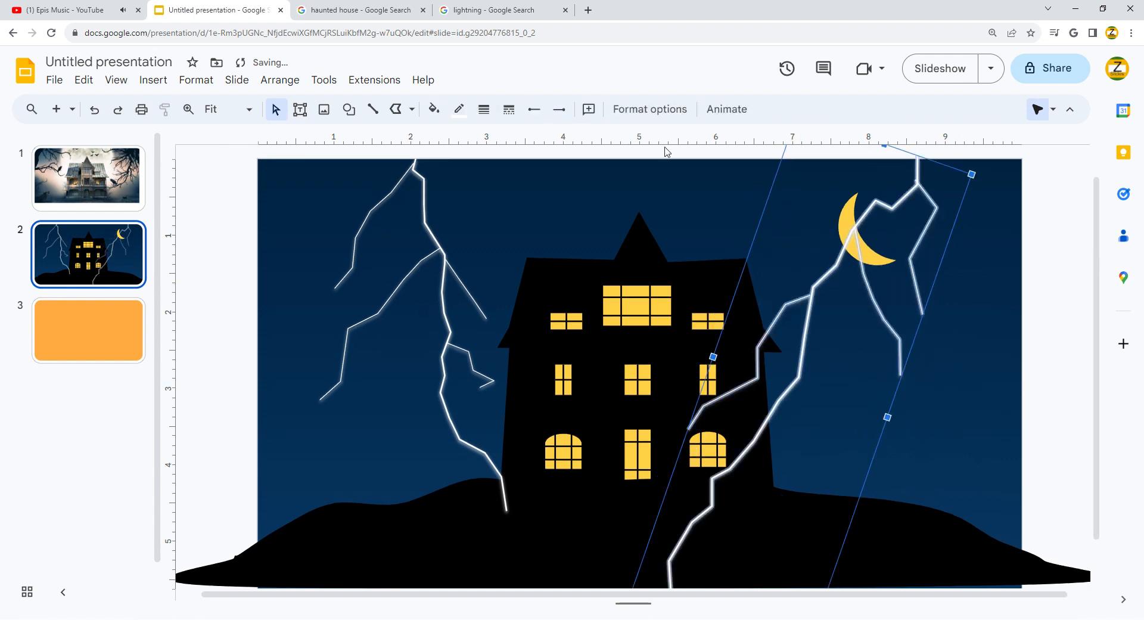
left_click(828, 253)
Select the left lightning bolt group.
left_click(432, 237)
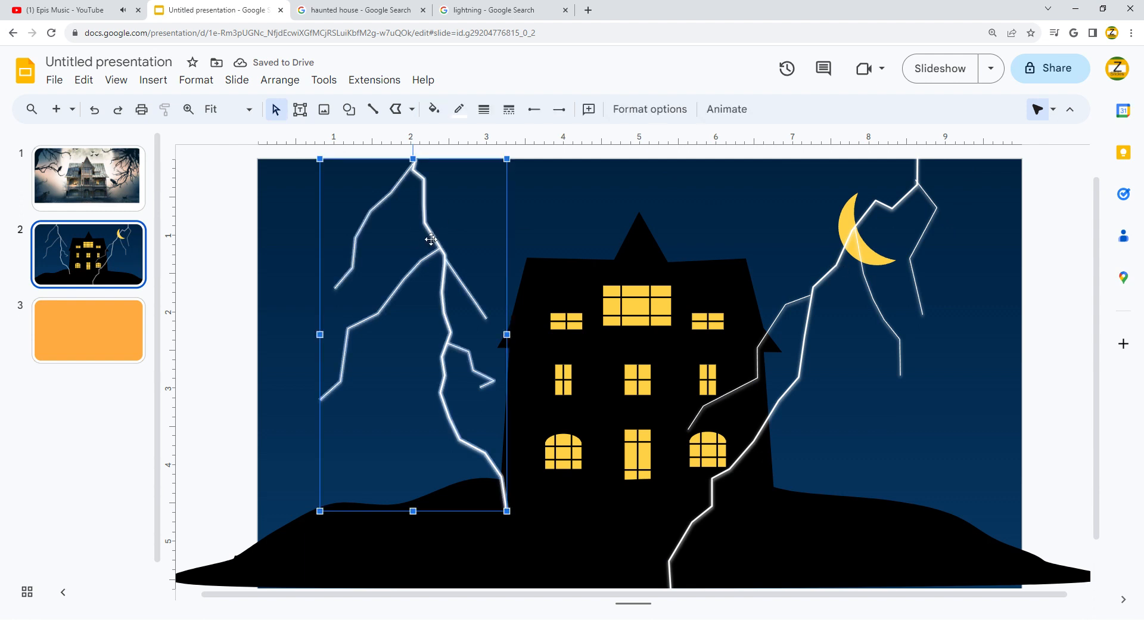